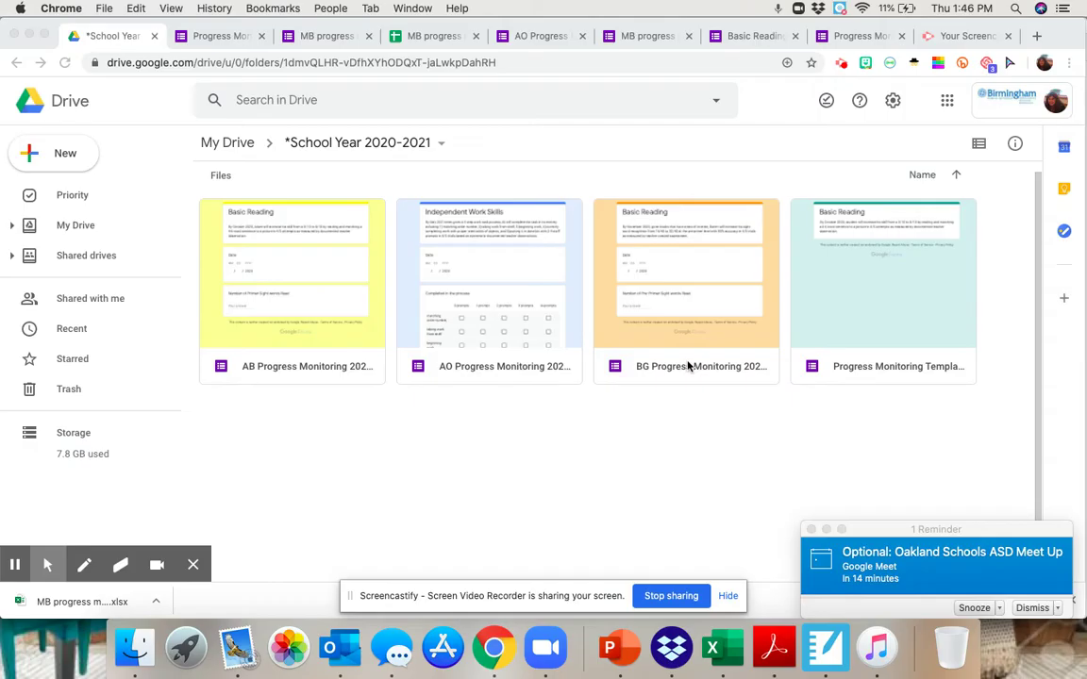
Open Drive's New menu in the School Year 2020-2021 folder to create a form.
click(62, 147)
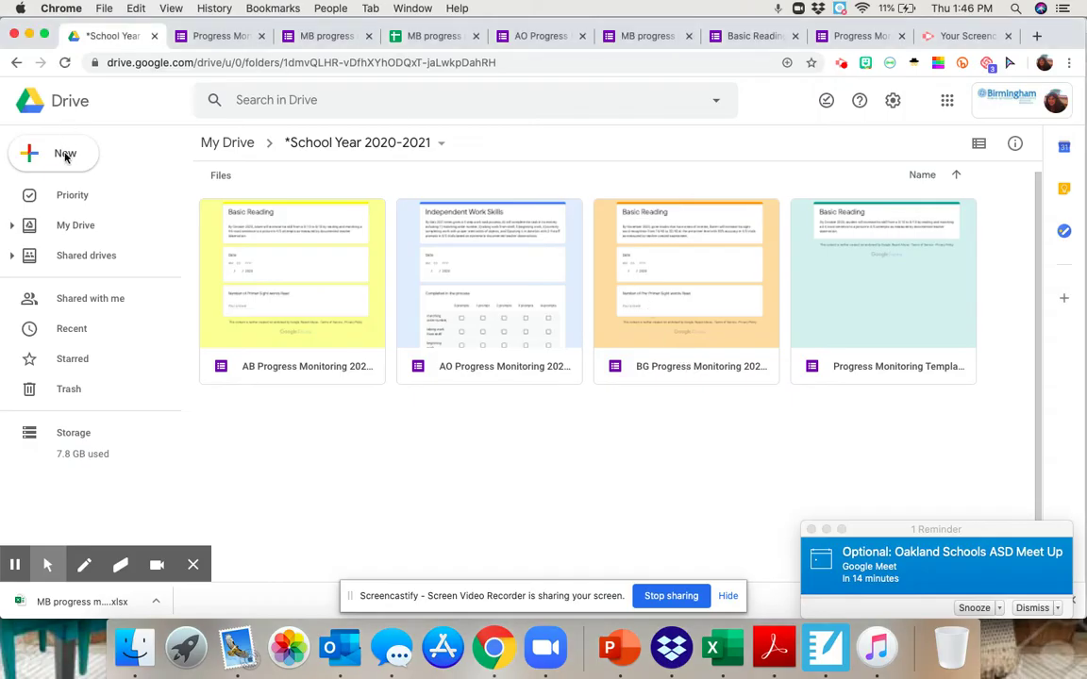
click(63, 168)
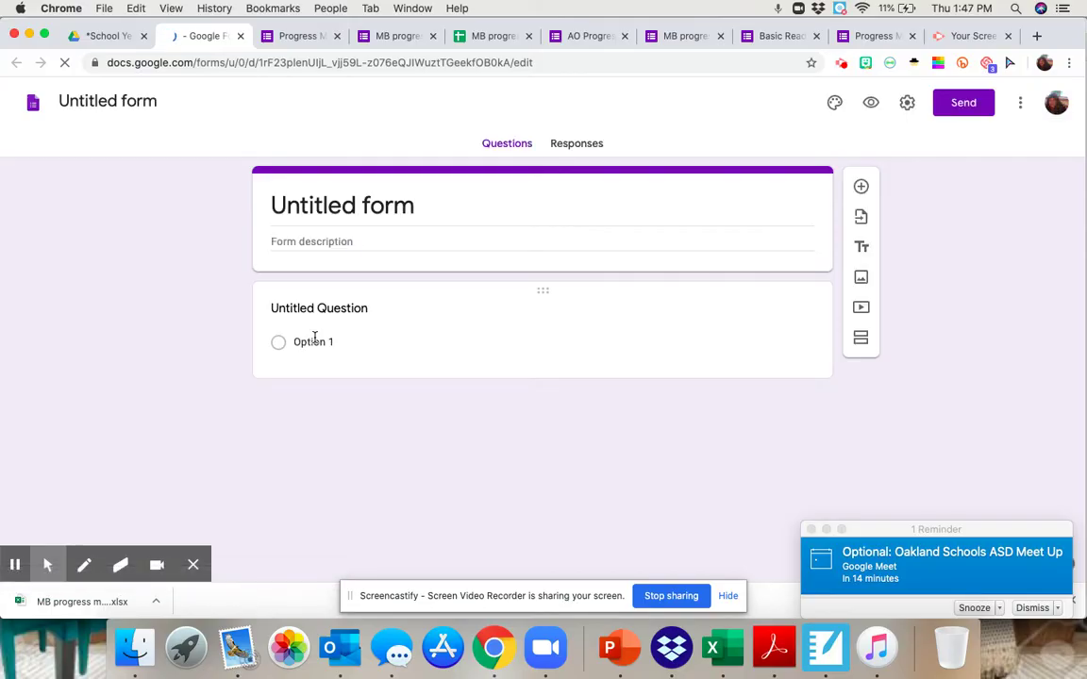
Title the new blank form 'MB IEP Goals 2020-2021'.
click(328, 215)
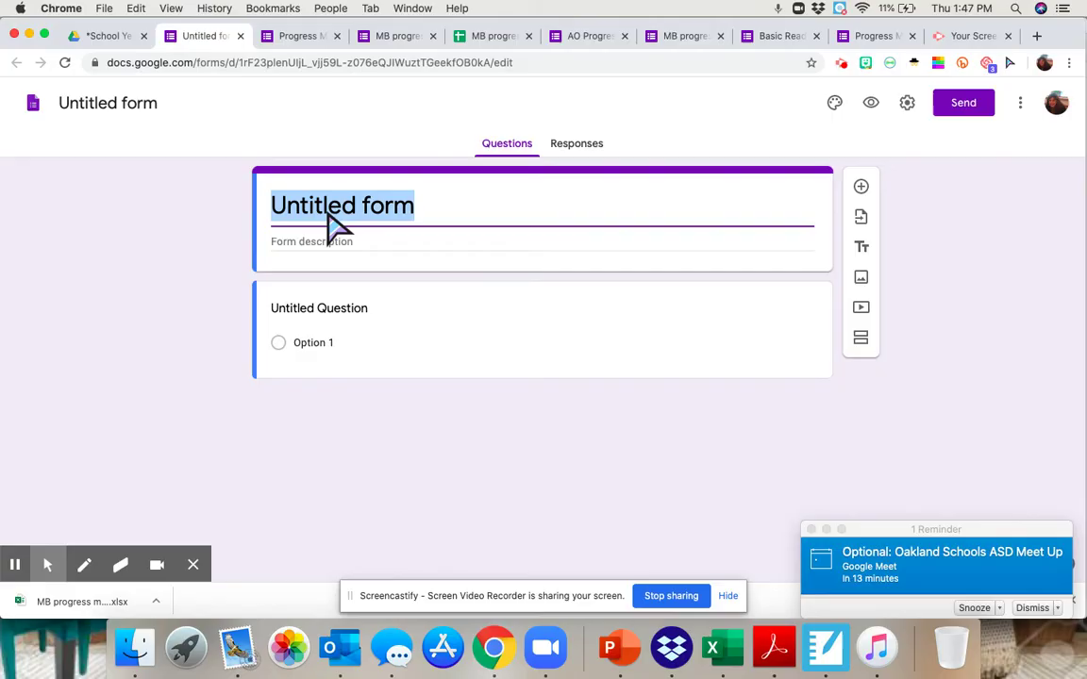
text(MB IEP )
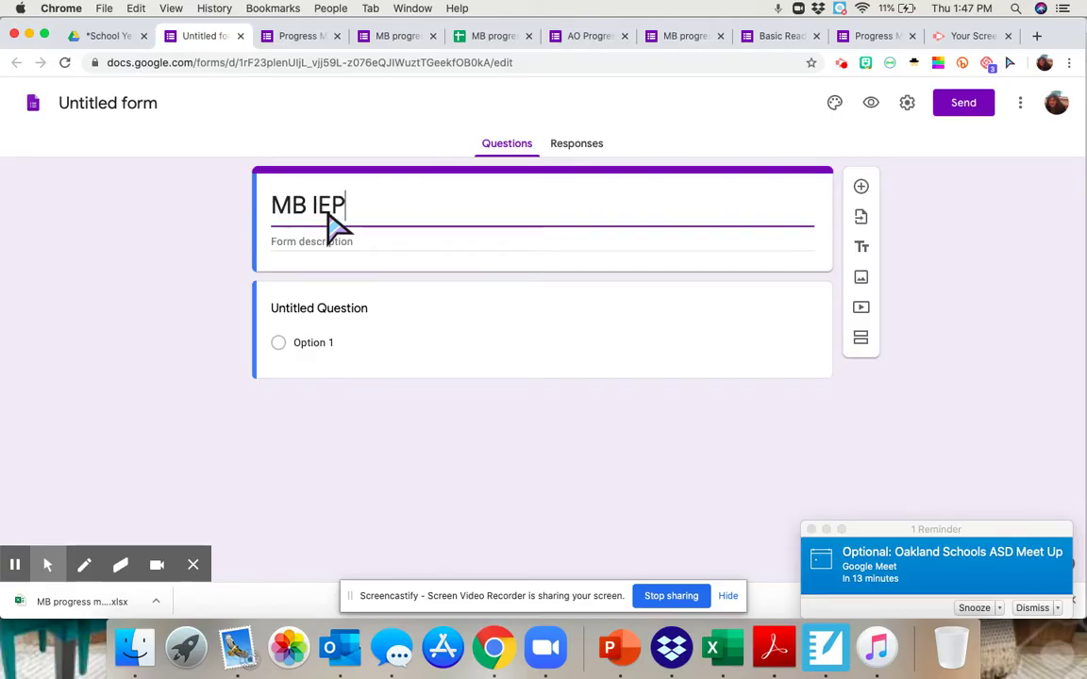
text(Goals )
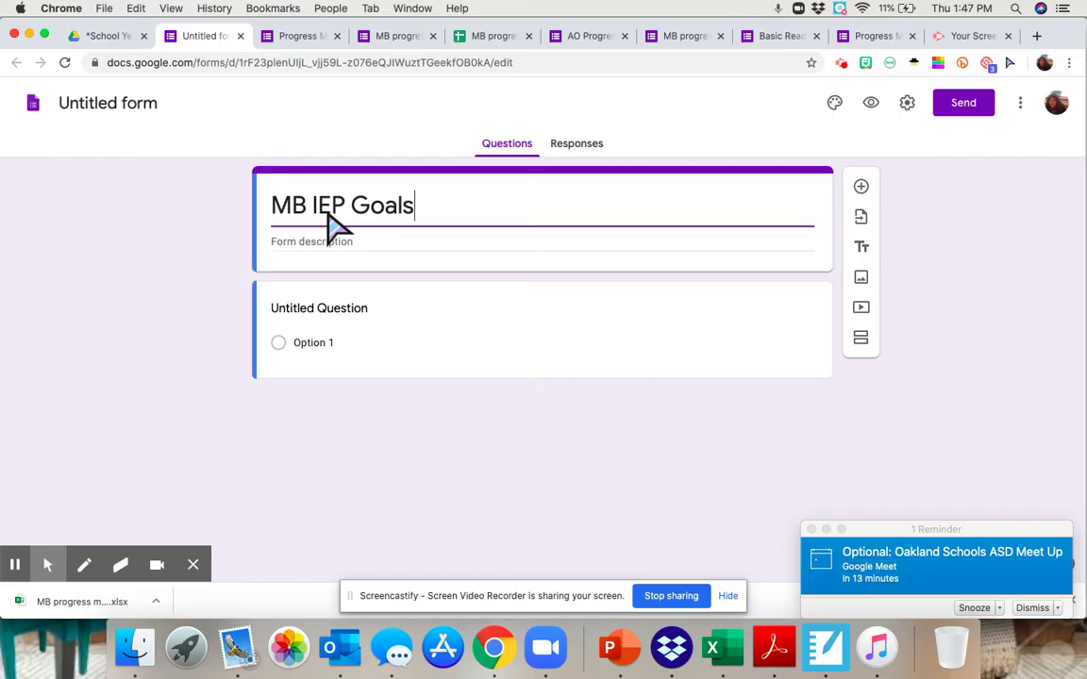
text(2020-2)
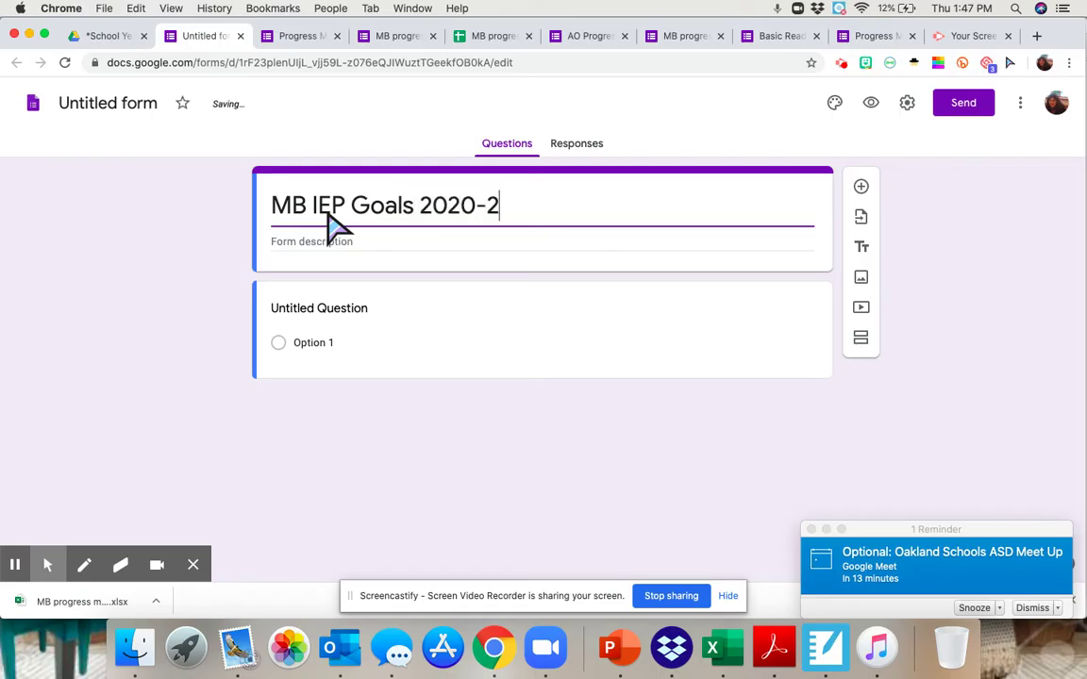
text(021)
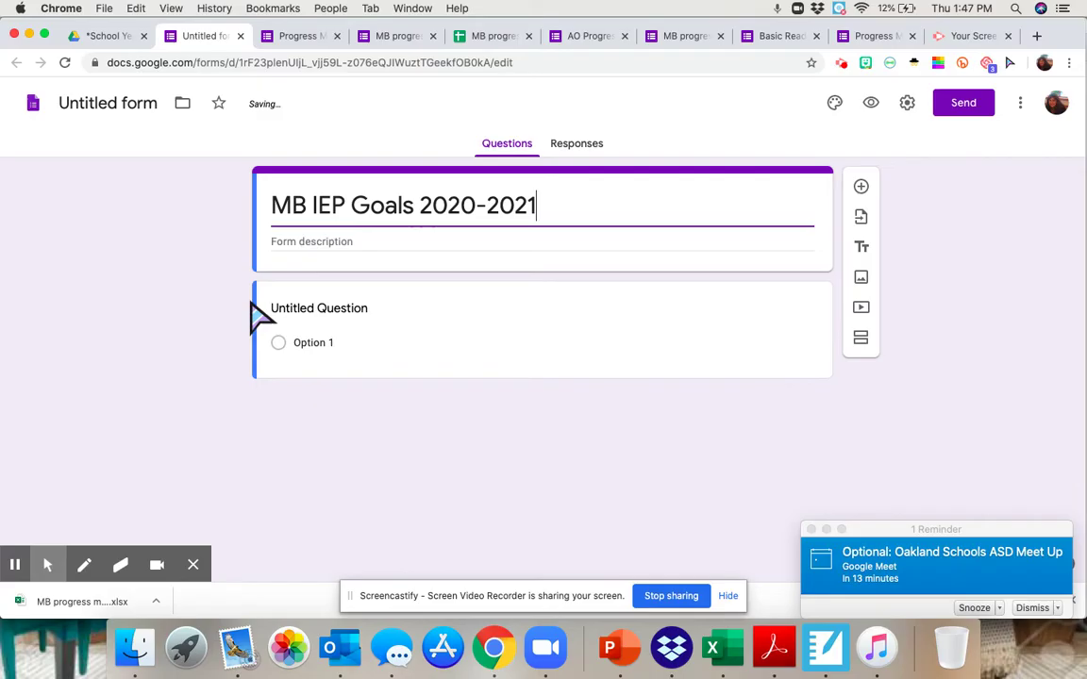
click(332, 314)
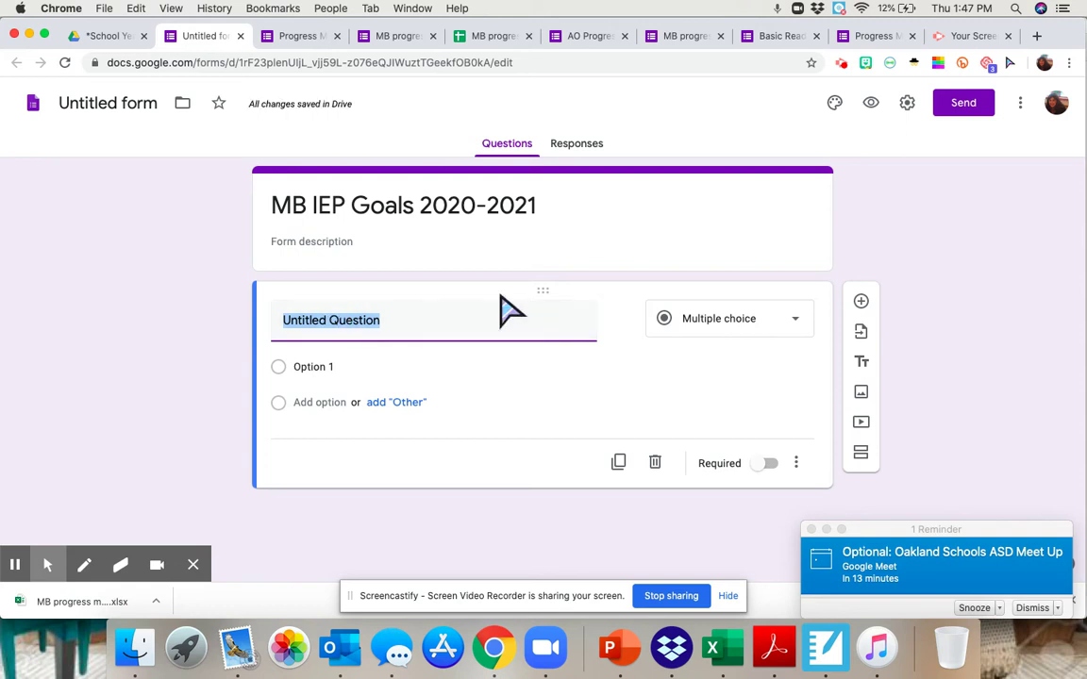
Name the first question 'Date' and add a second section after it.
text(Date)
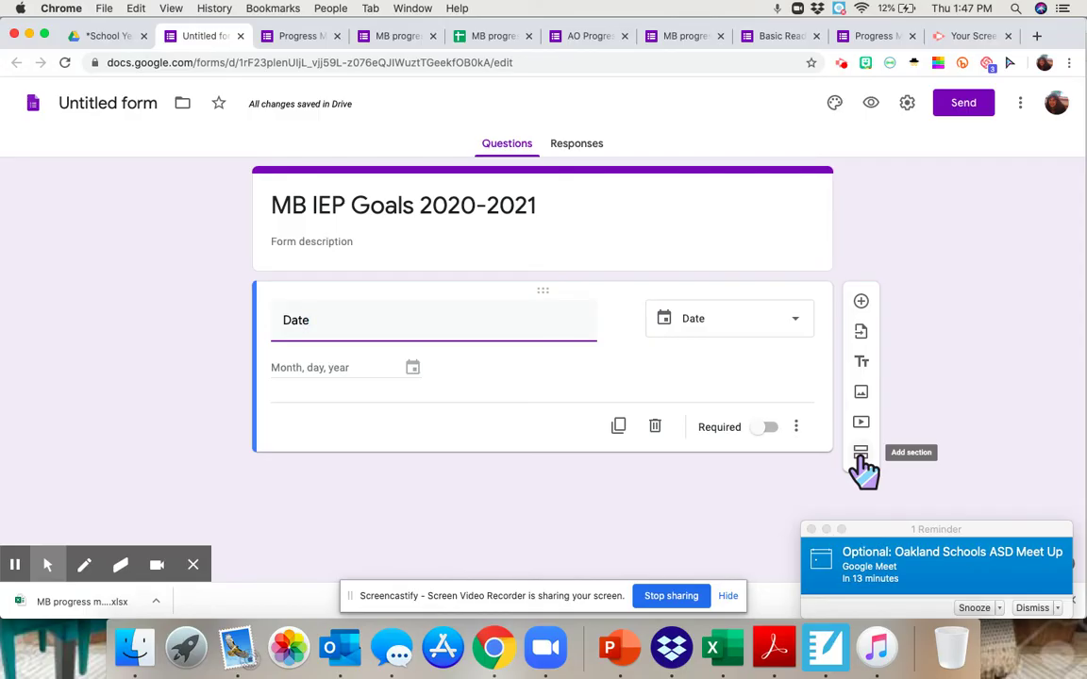
click(861, 453)
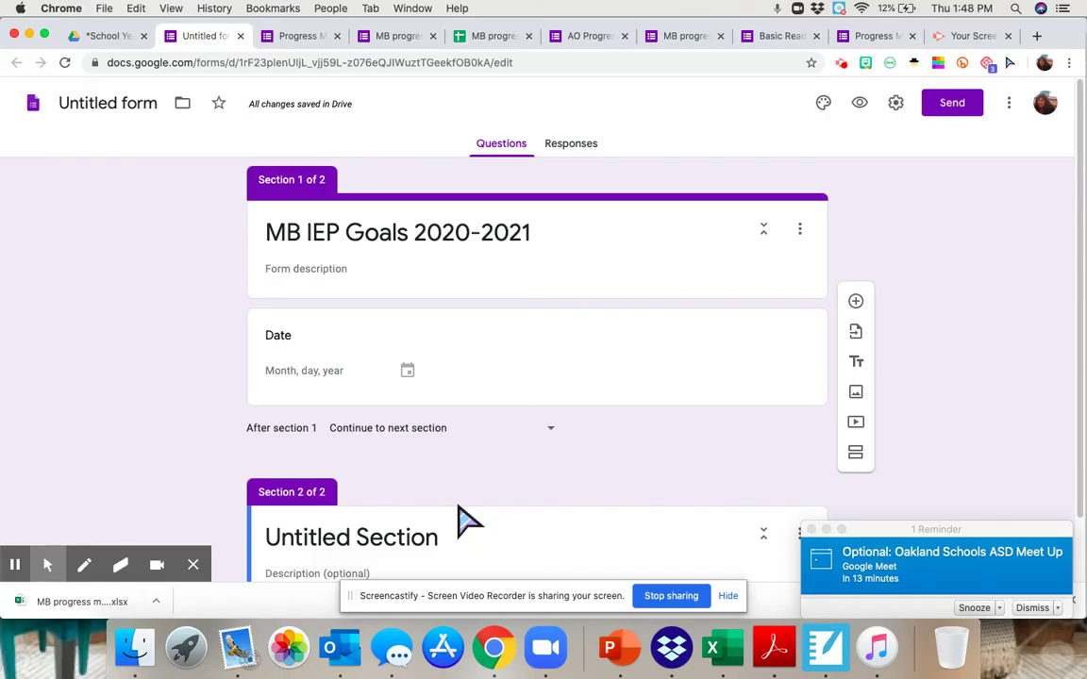
Title section 2 'Basic Reading', described as 'student will read 35 sight words at the pp level'.
scroll(463, 517, down, 1)
click(412, 480)
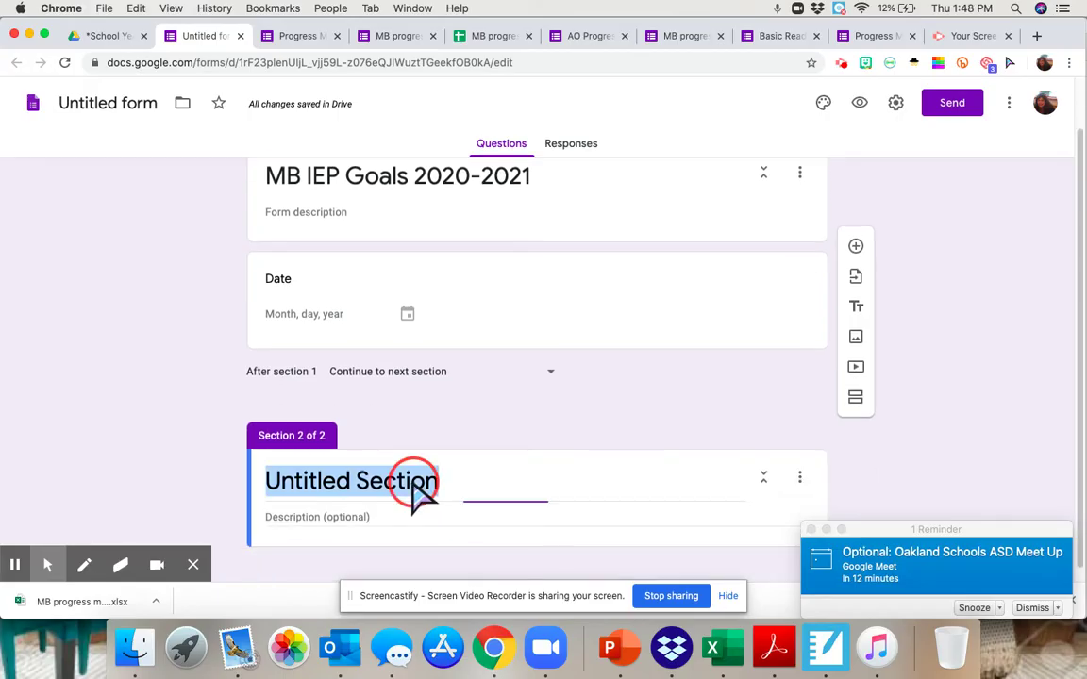
text(Bas)
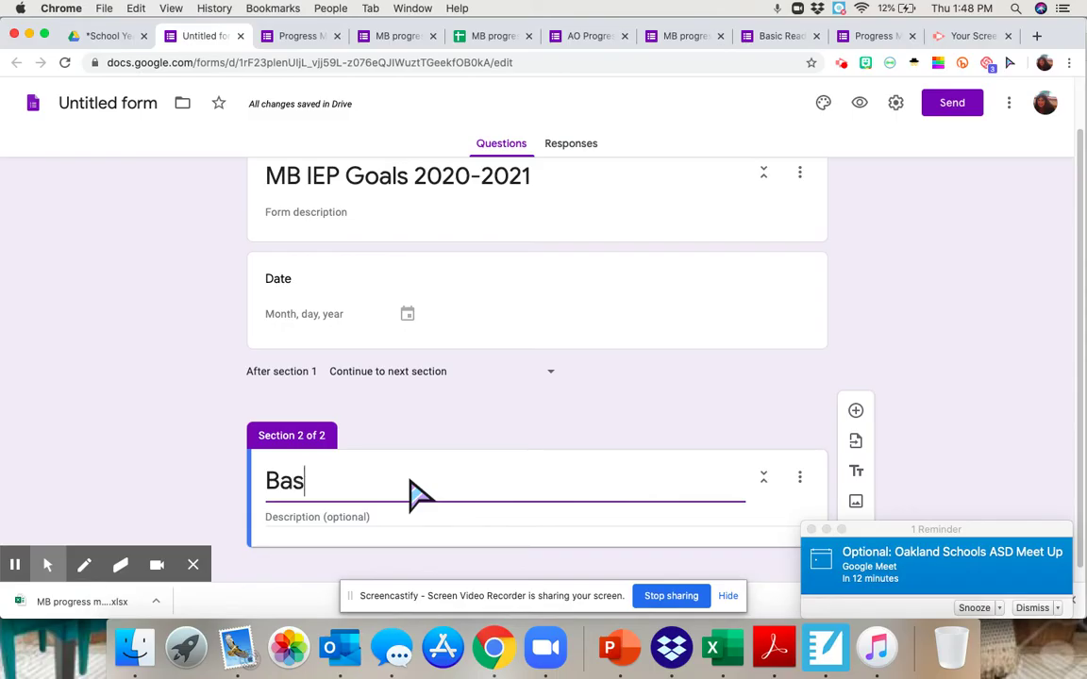
text(ic Reading)
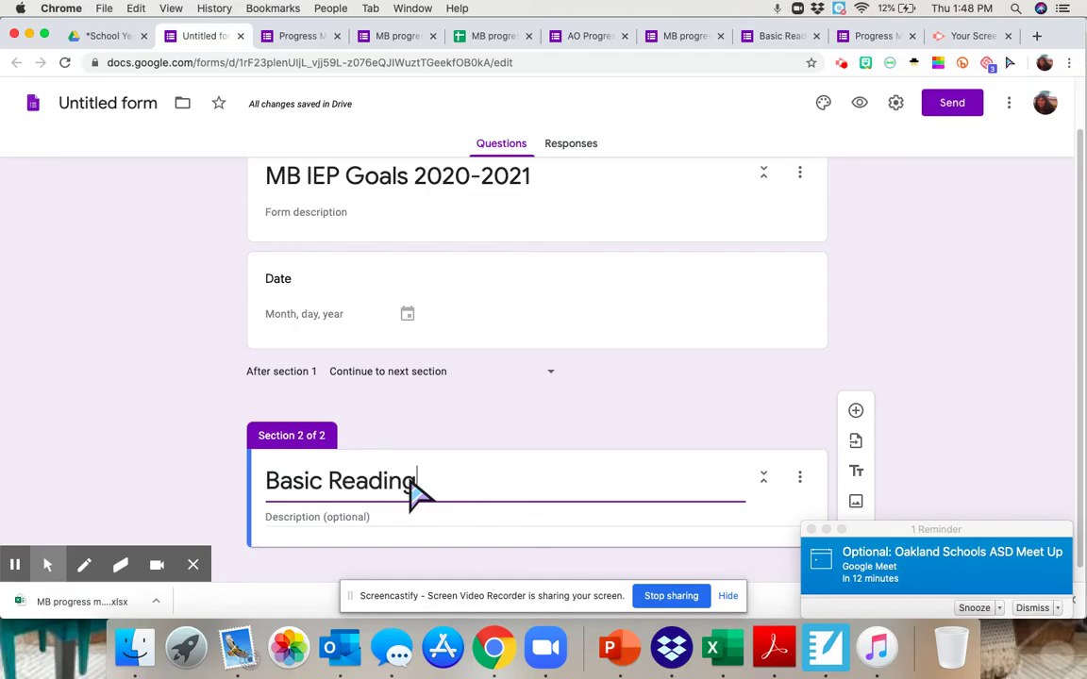
click(328, 521)
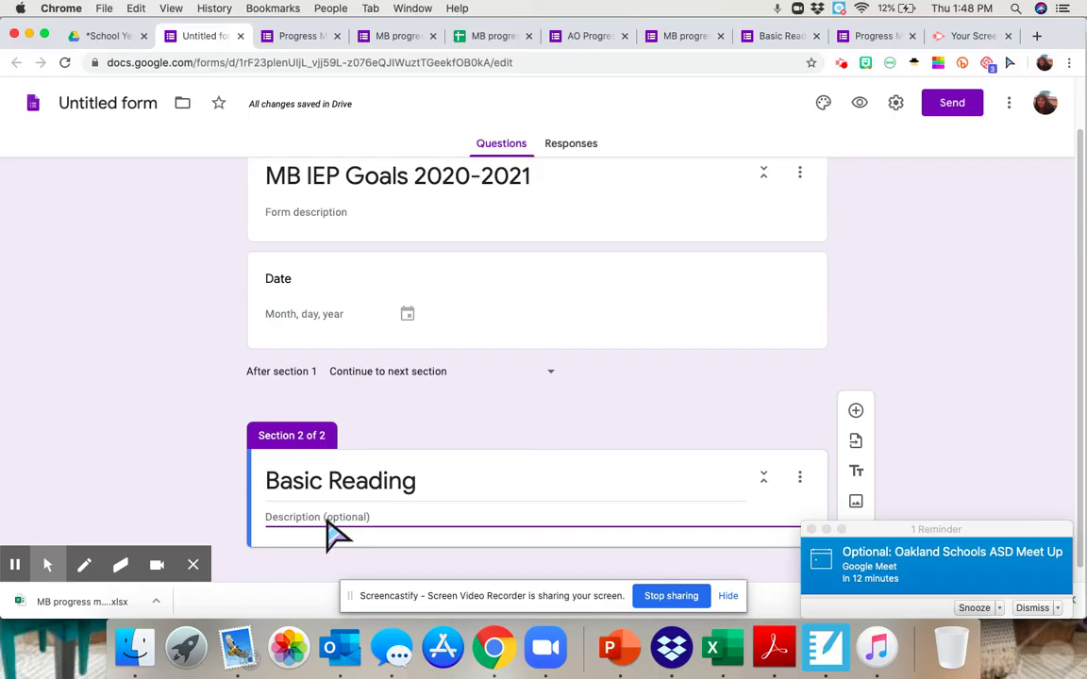
text(stu)
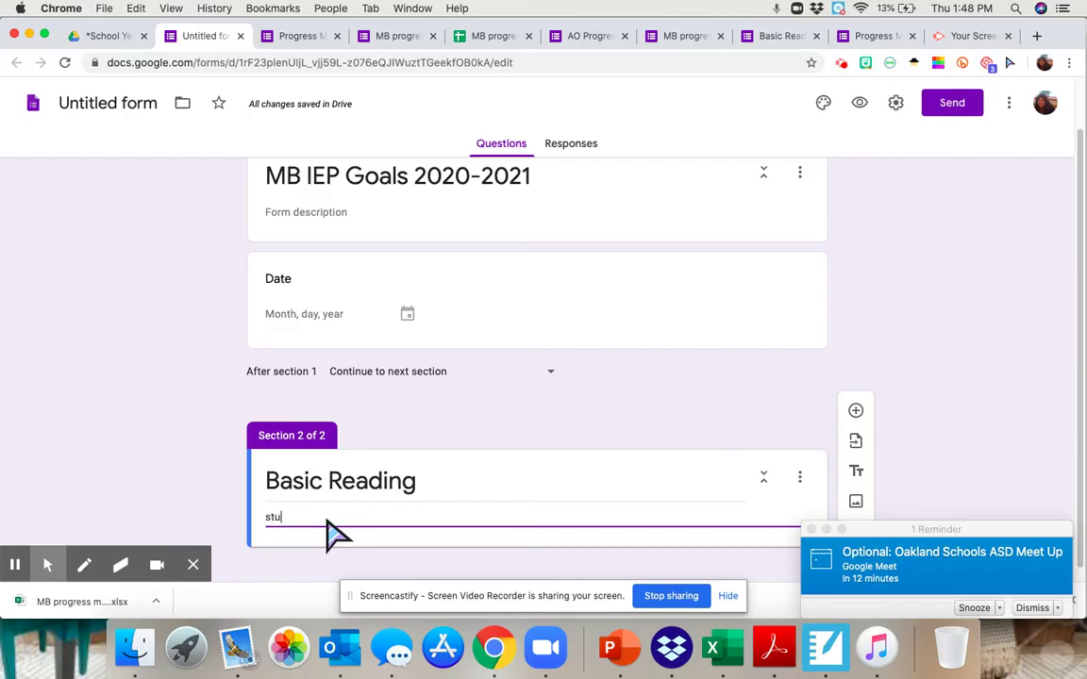
text(dent will rea)
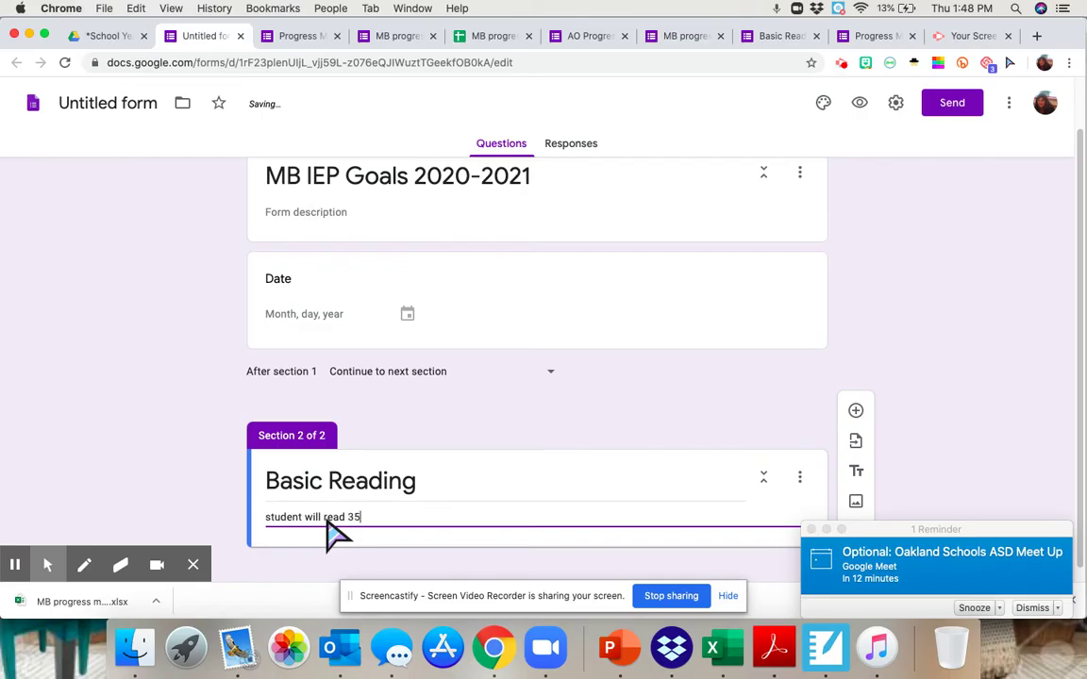
text(d 35 sight words a)
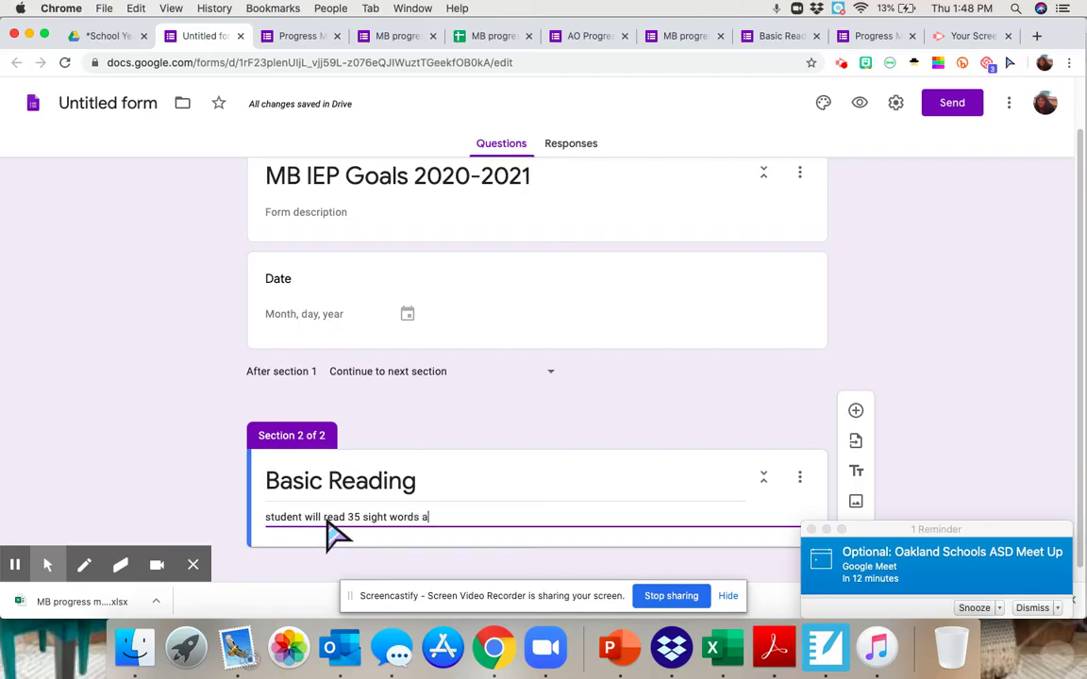
text(t the pp level)
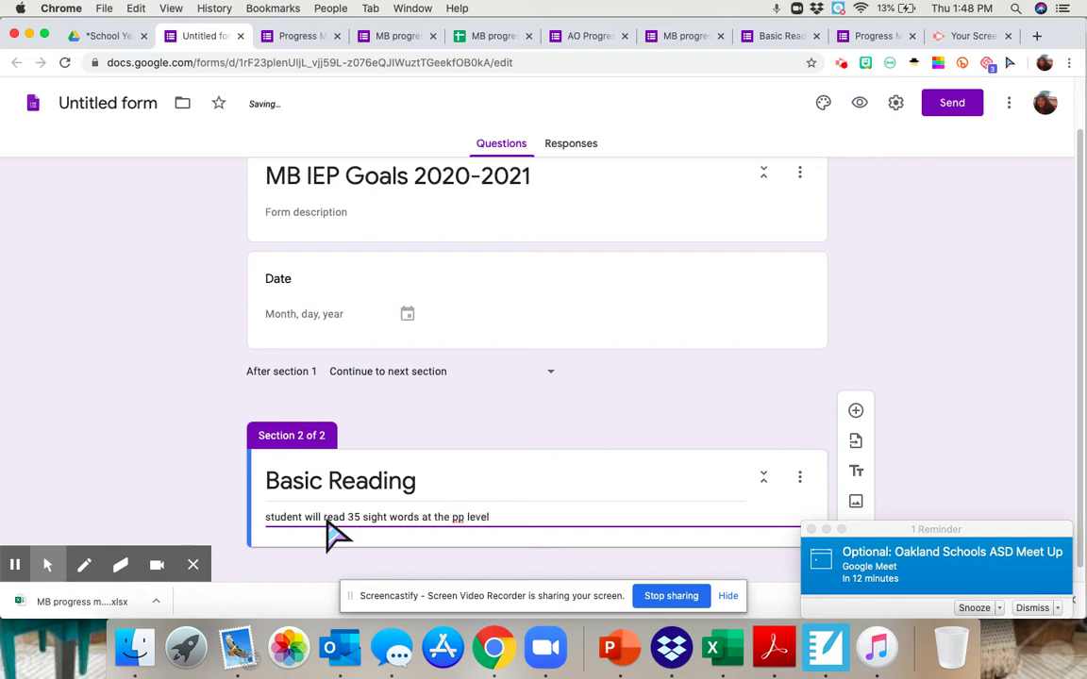
click(811, 530)
scroll(662, 500, down, 1)
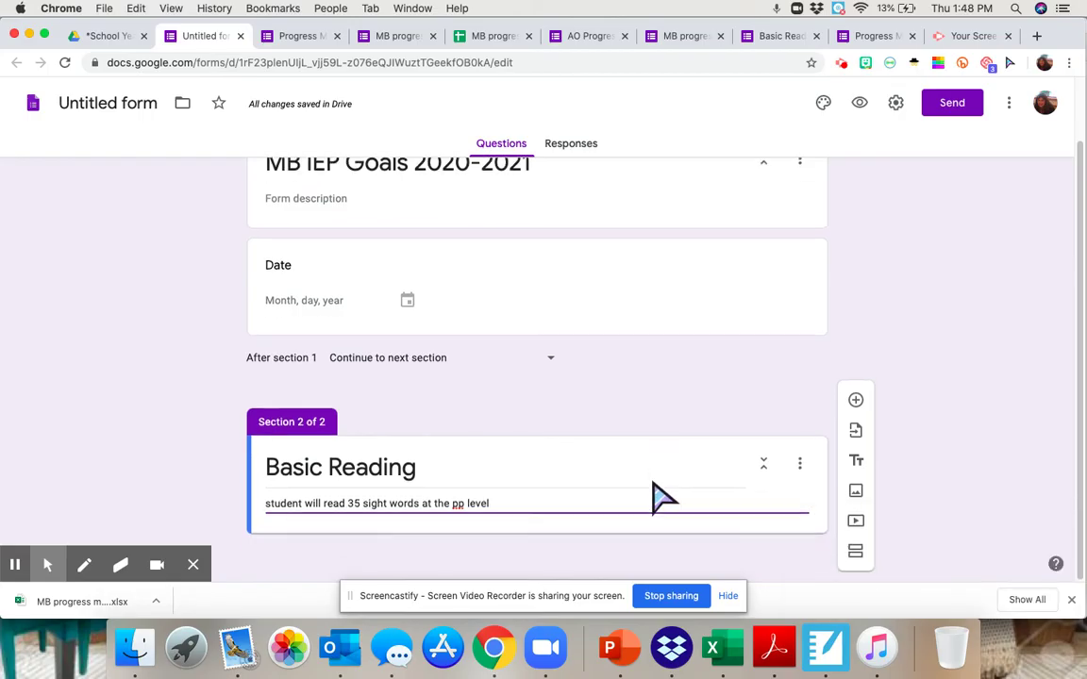
Add short-answer question 'Number of PP words read.' validated as Number / Is number.
click(855, 410)
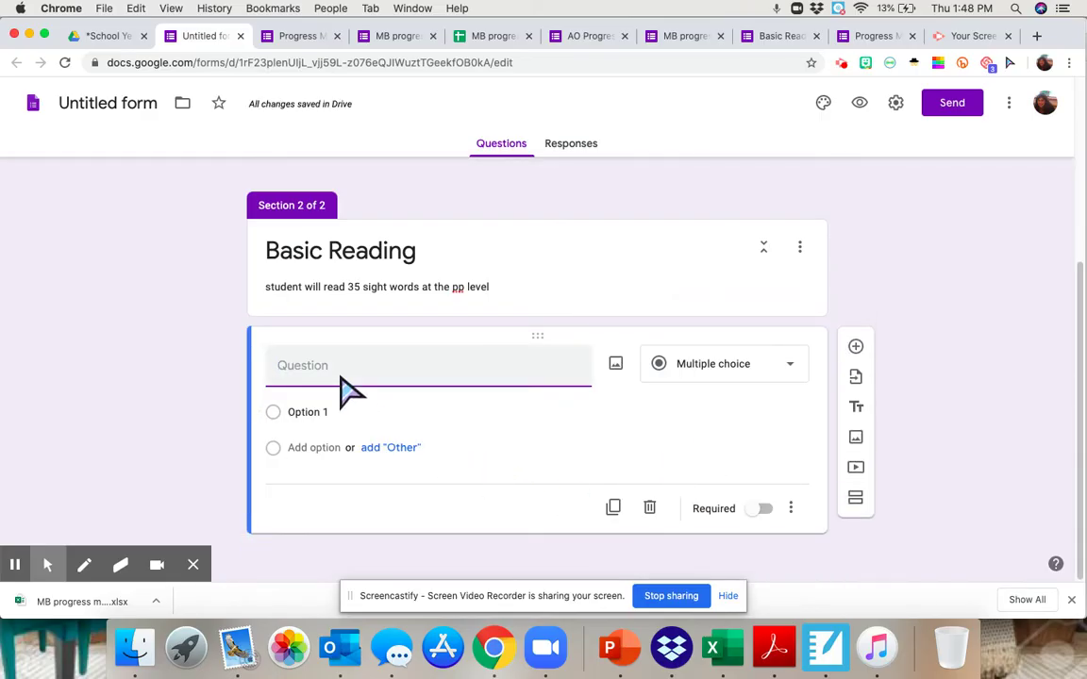
text(Number of wor)
key(BackSpace)
key(BackSpace)
text(PP words read)
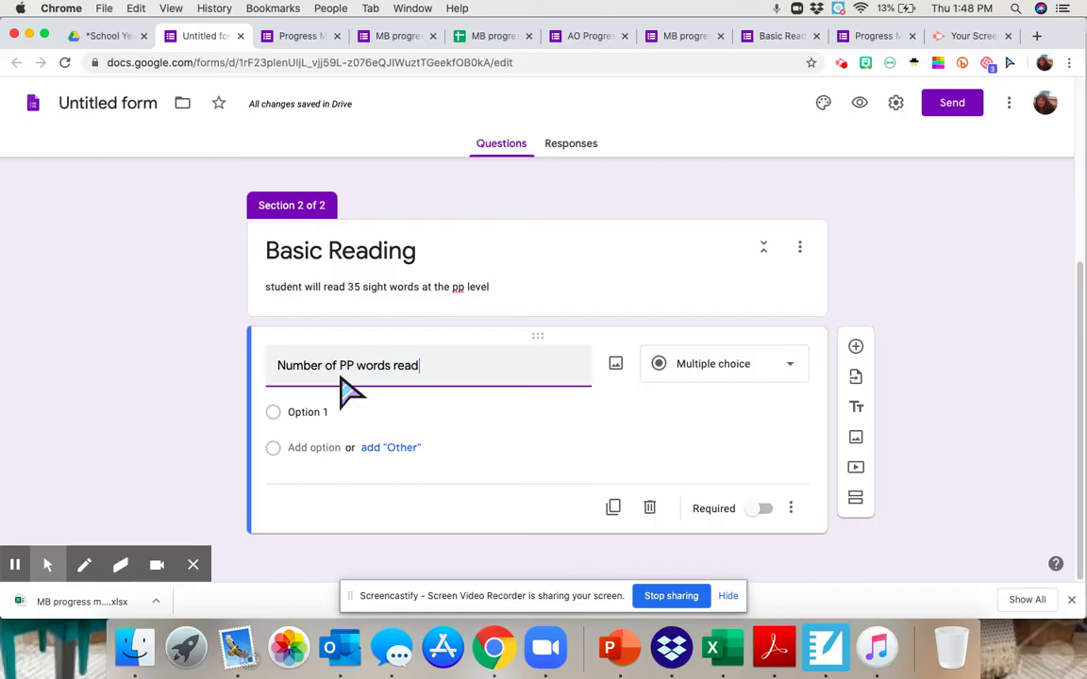
text(.)
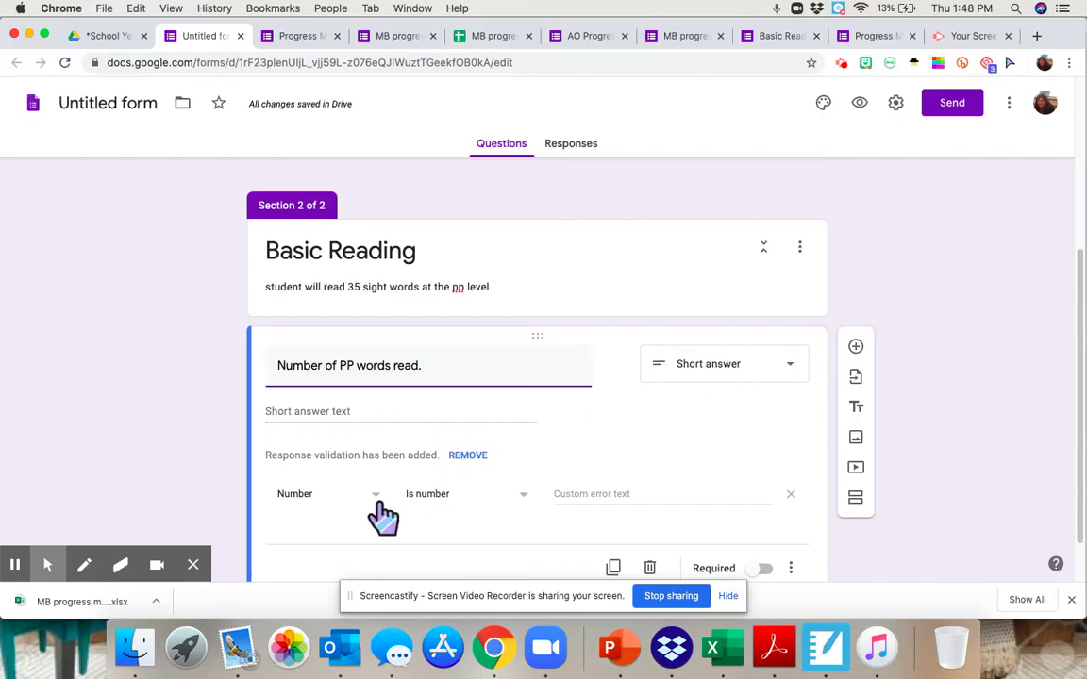
scroll(387, 444, down, 2)
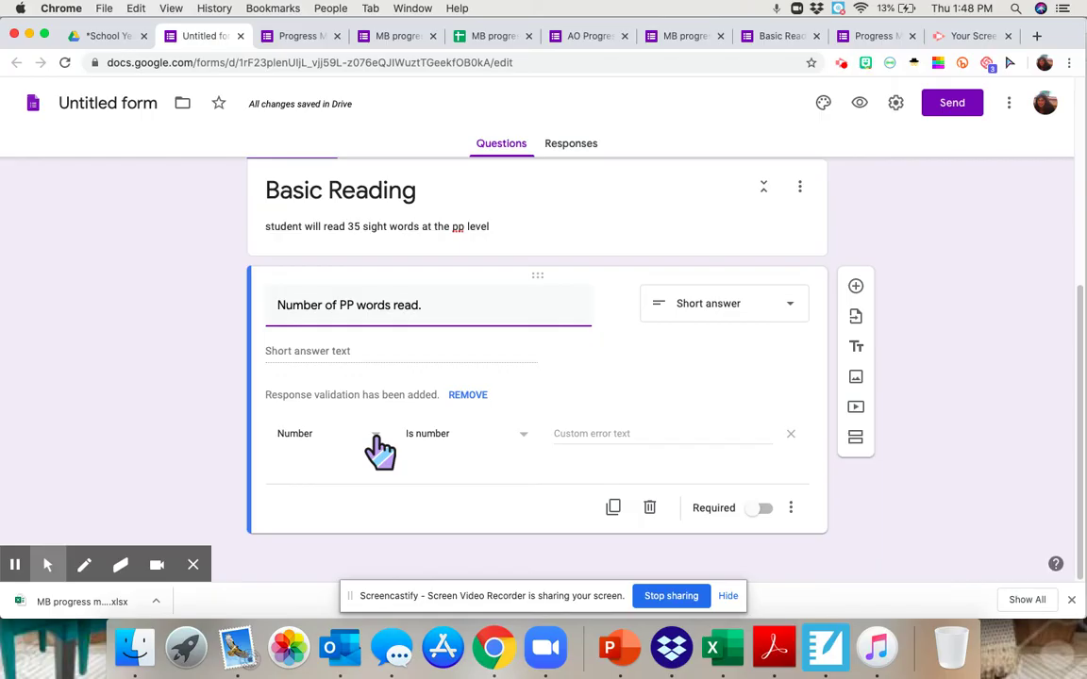
click(377, 436)
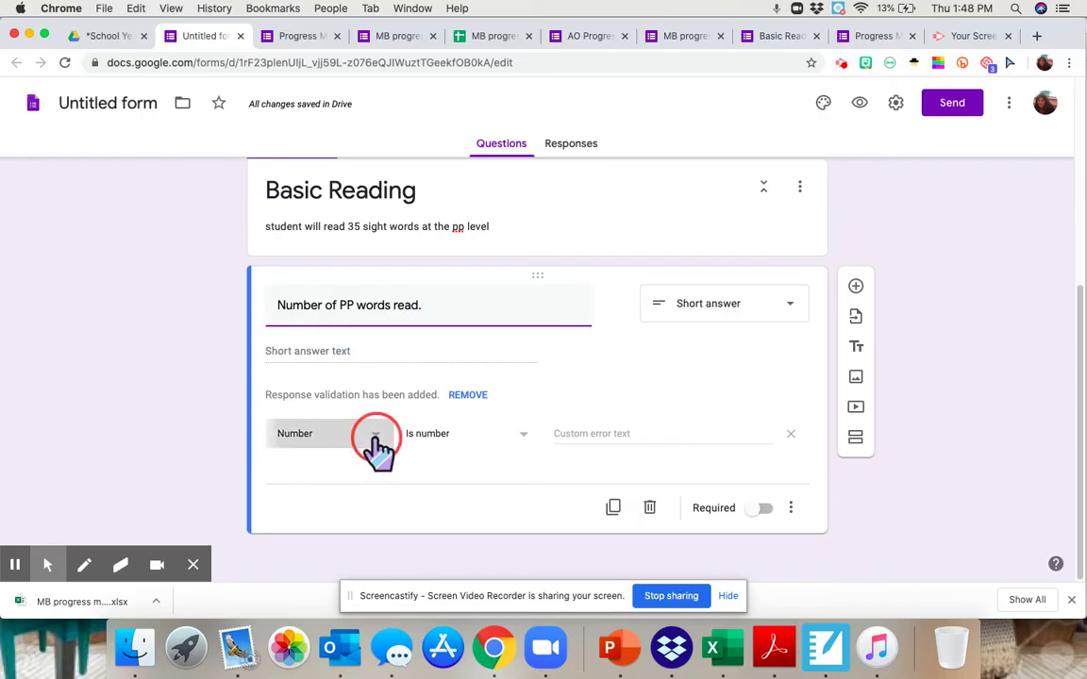
click(377, 450)
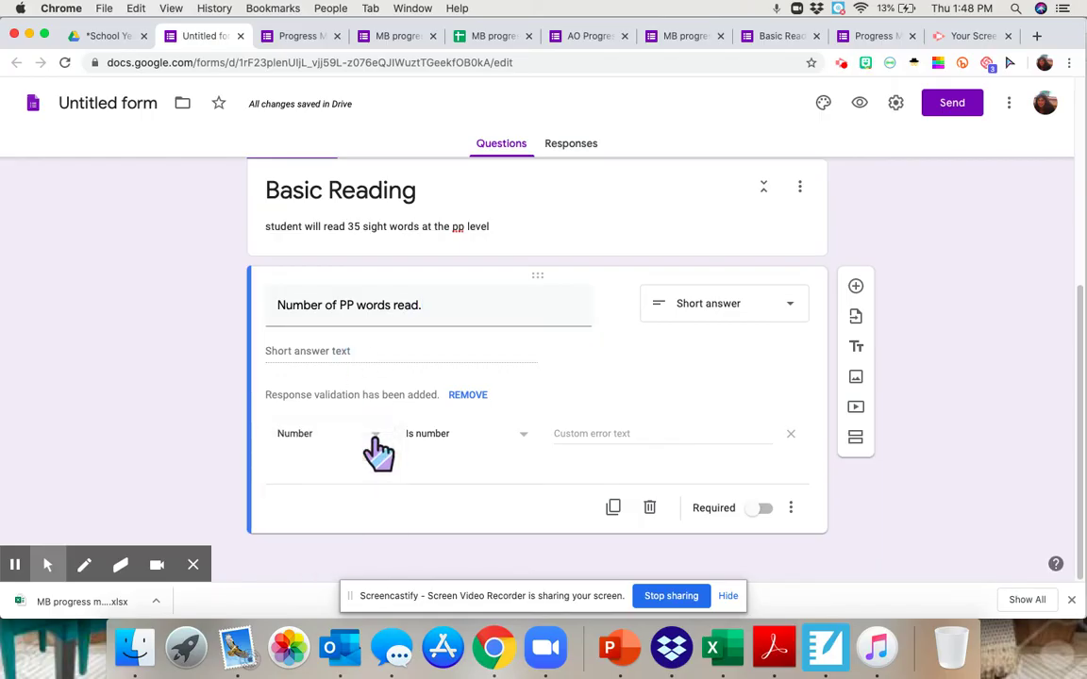
Add a third section 'Math Reasoning' described as 'student will identify and know value of all 4 coins'.
click(855, 440)
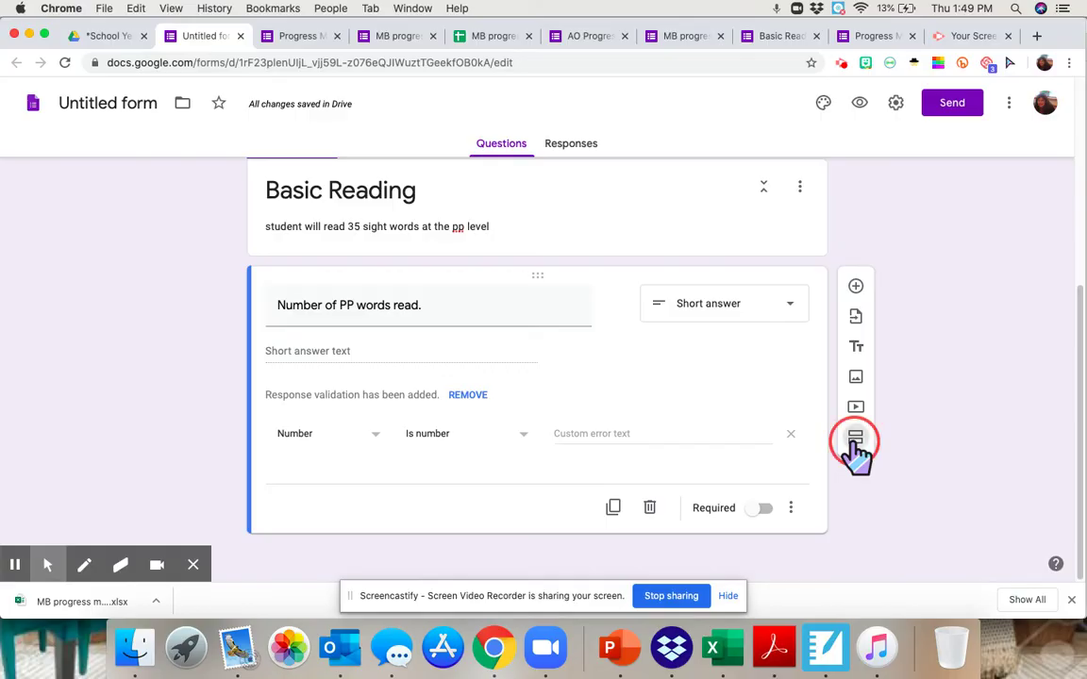
click(466, 502)
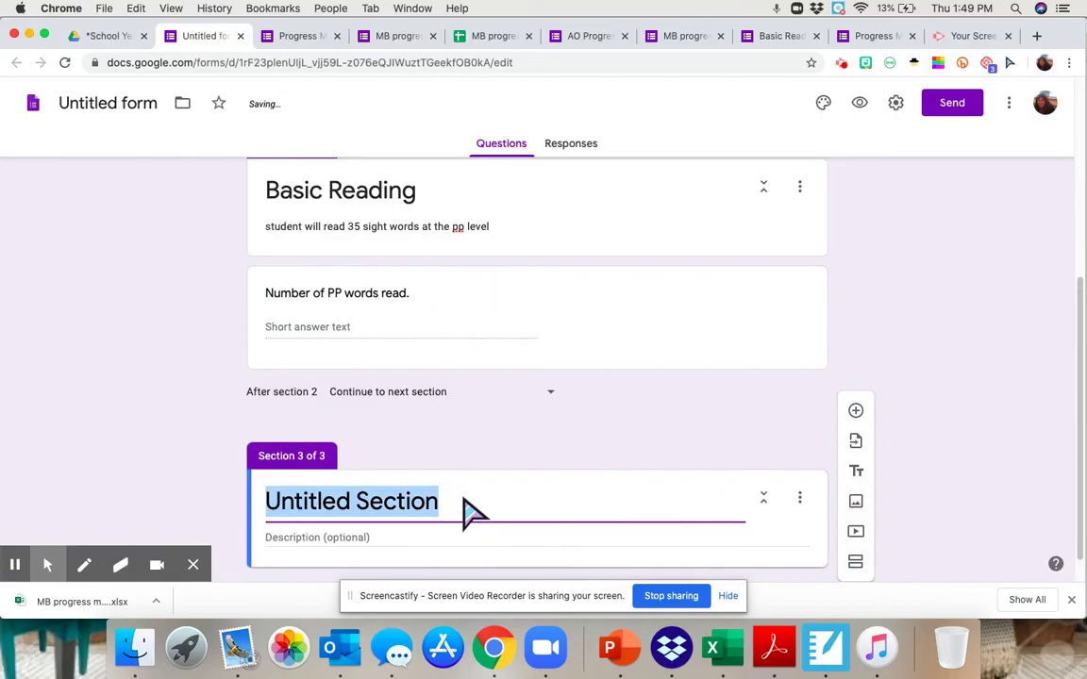
text(Mat h R)
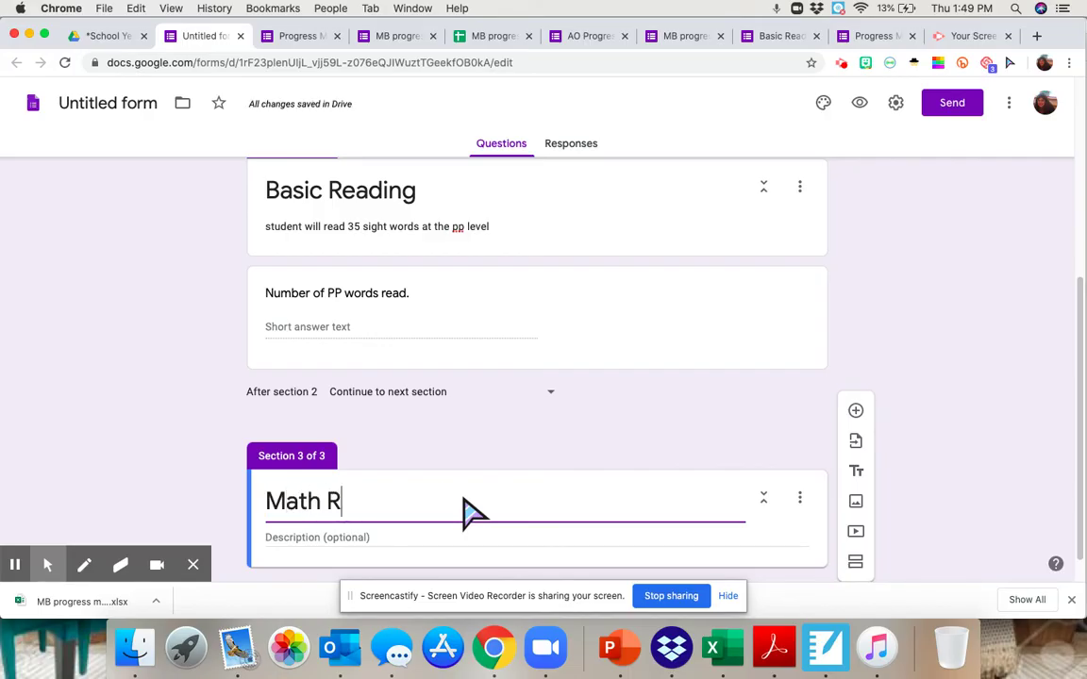
text(easoning)
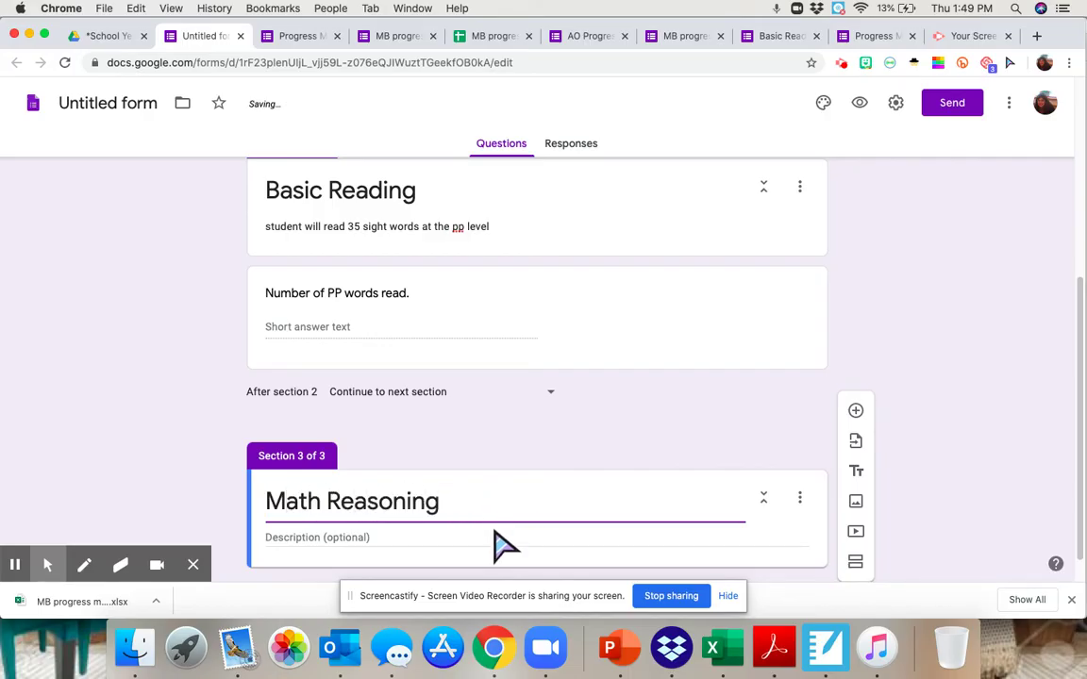
scroll(397, 519, down, 1)
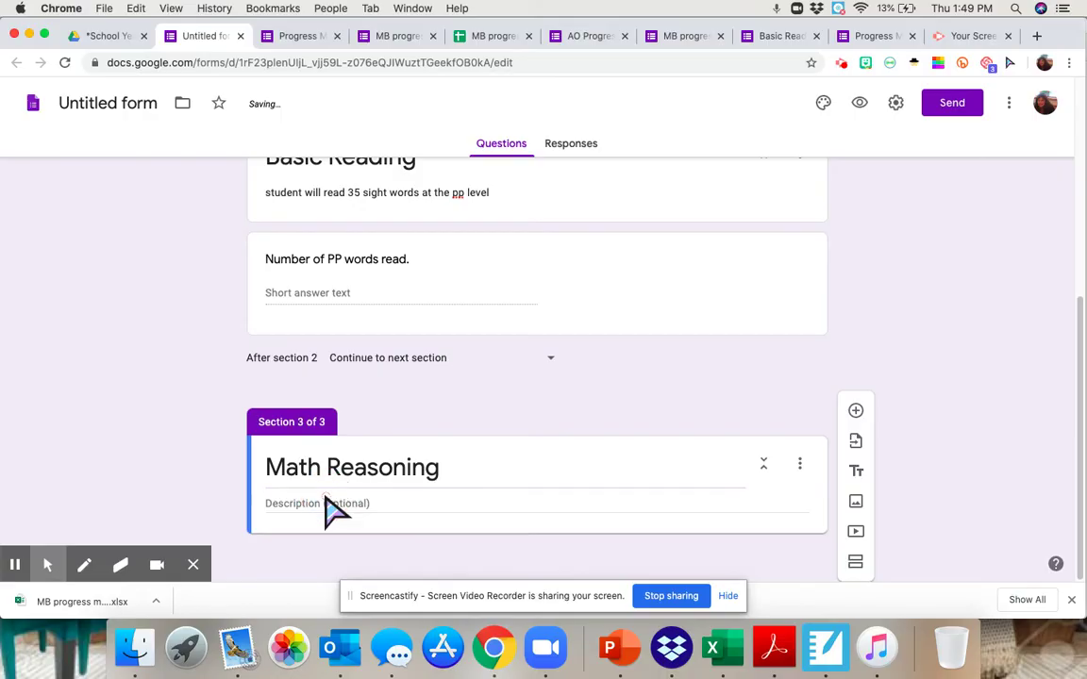
click(318, 505)
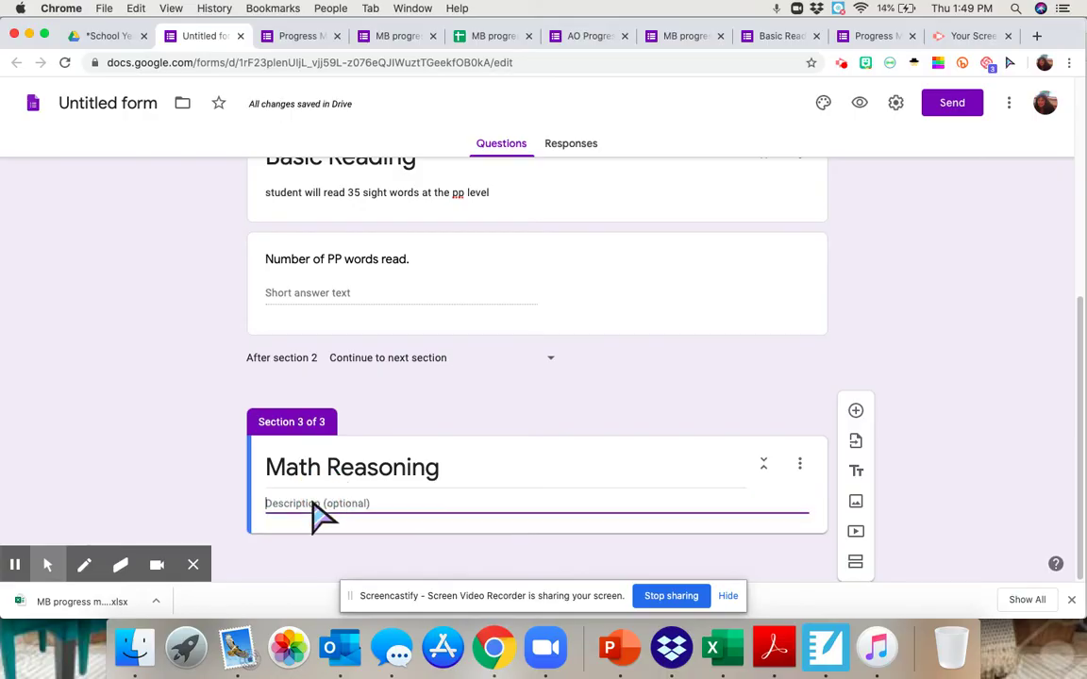
text(student will identif)
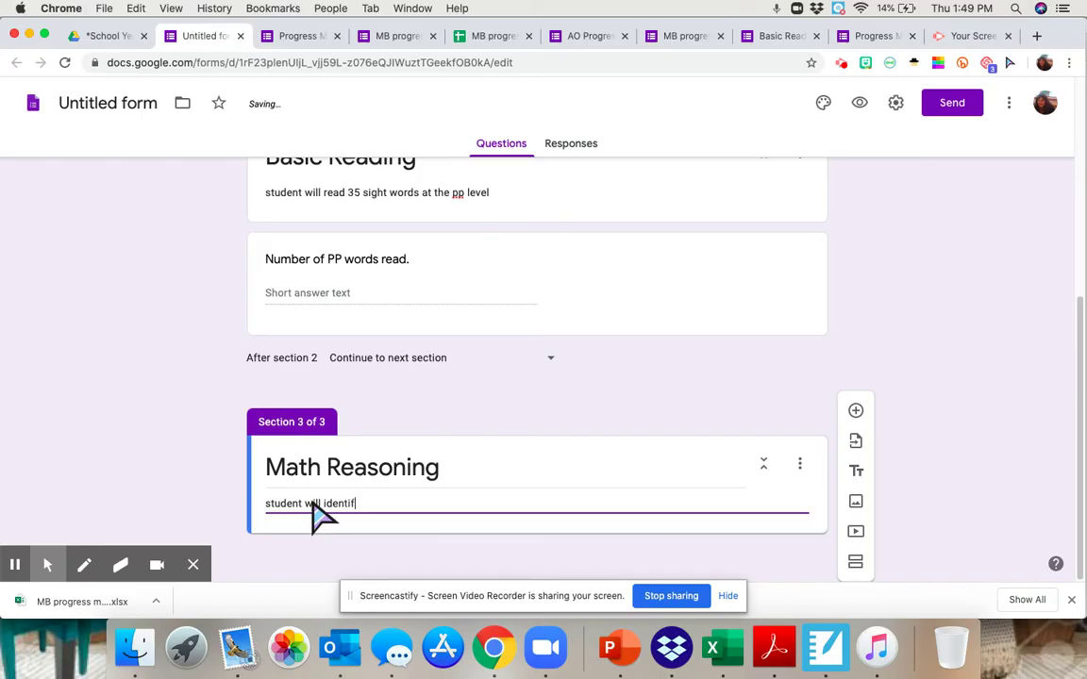
text(y th)
key(BackSpace)
text(and know )
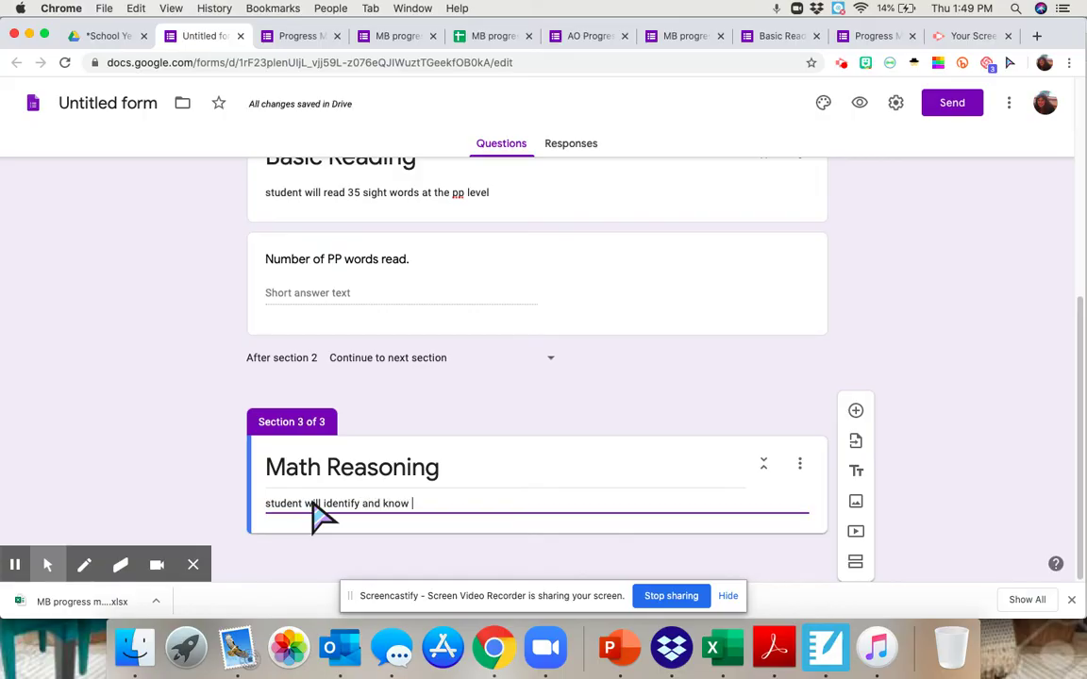
text(f)
key(BackSpace)
text(value of all 4 coins)
click(857, 412)
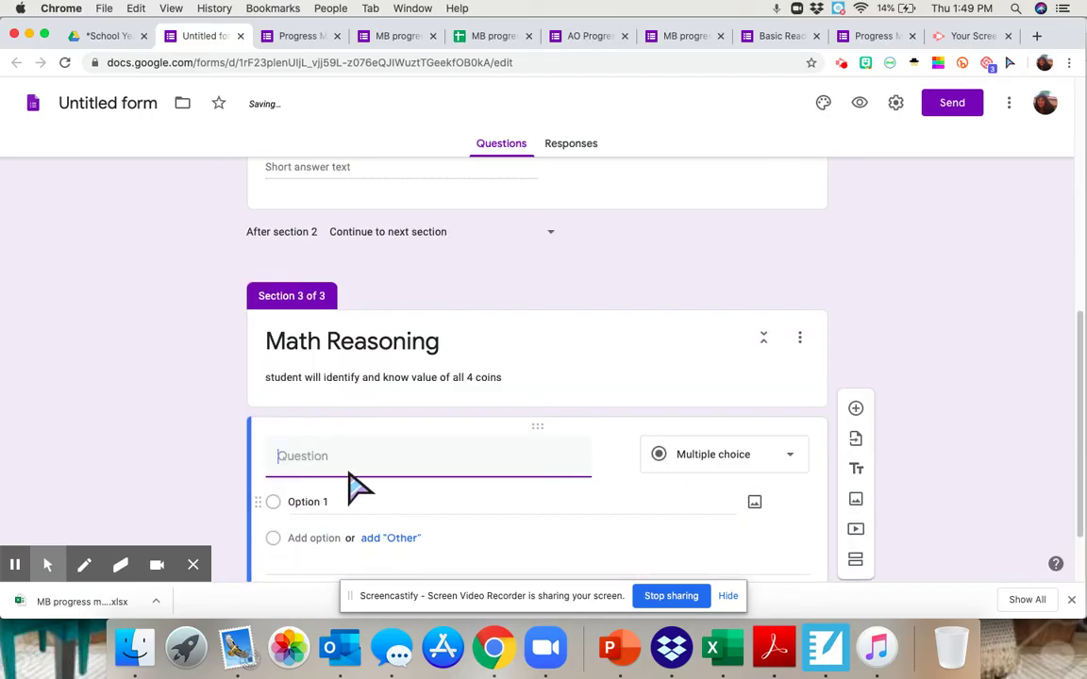
Create checkbox question 'Identify' with options penny, nickel, dime and quarter.
text(Identify)
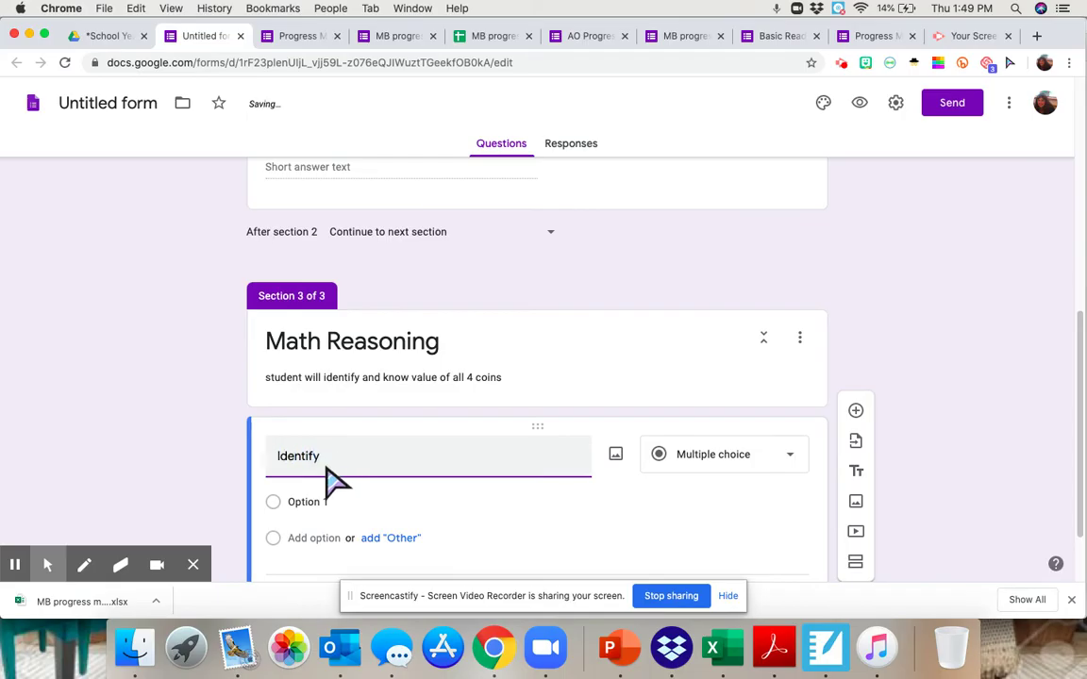
click(727, 459)
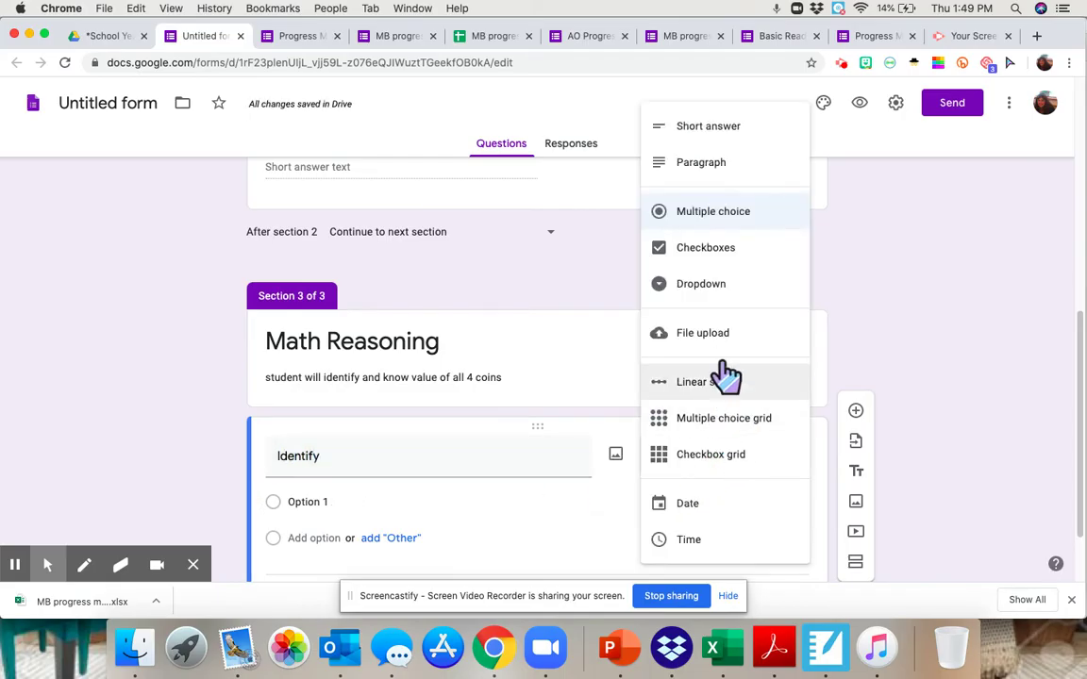
click(720, 249)
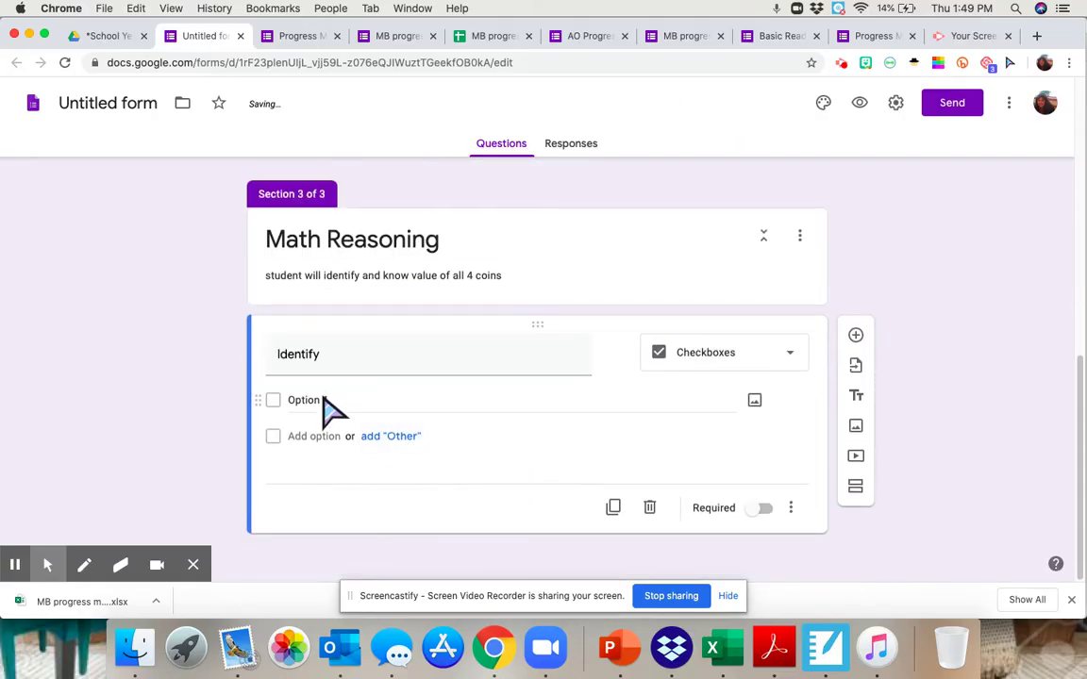
click(314, 401)
text(penny)
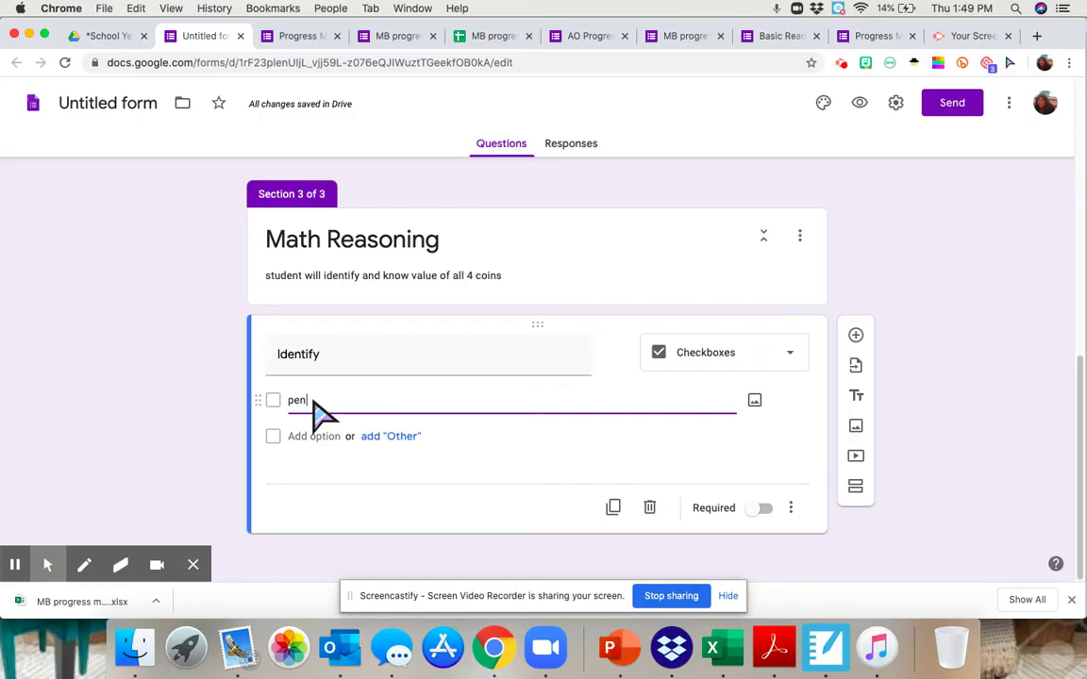
click(306, 436)
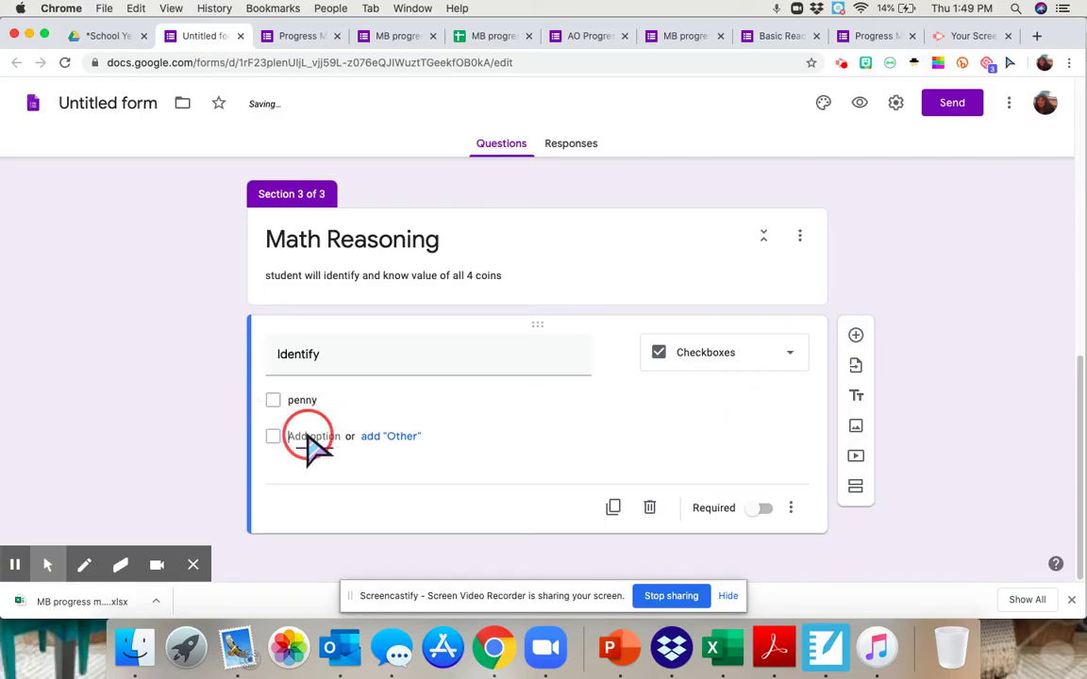
text(nickel)
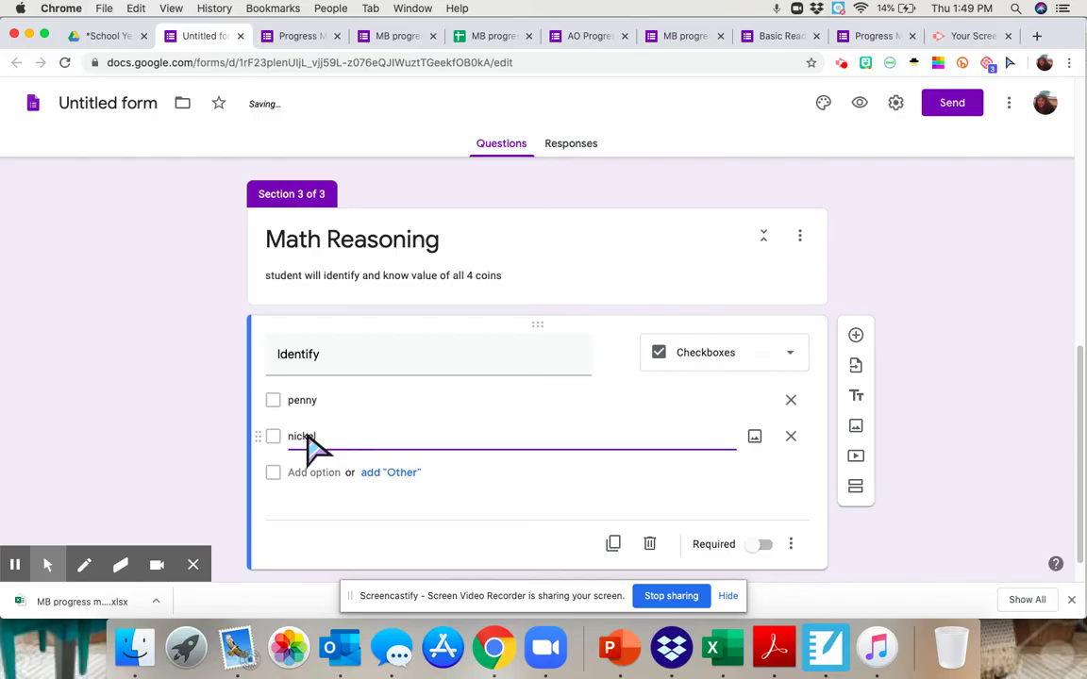
key(Return)
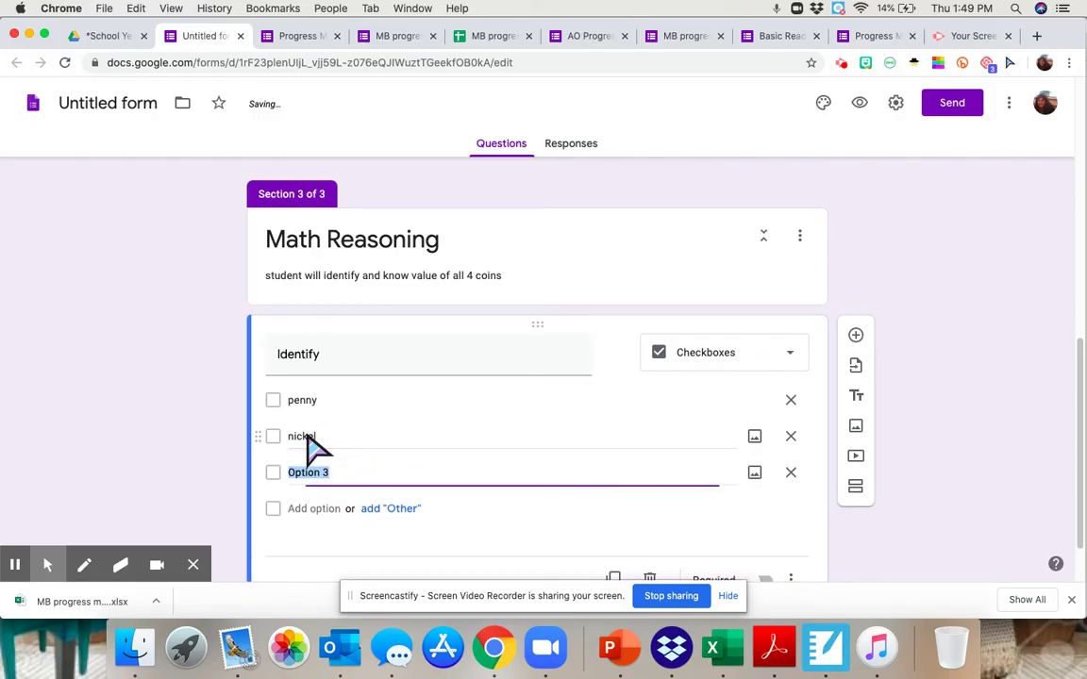
text(dime)
key(Return)
text(qui)
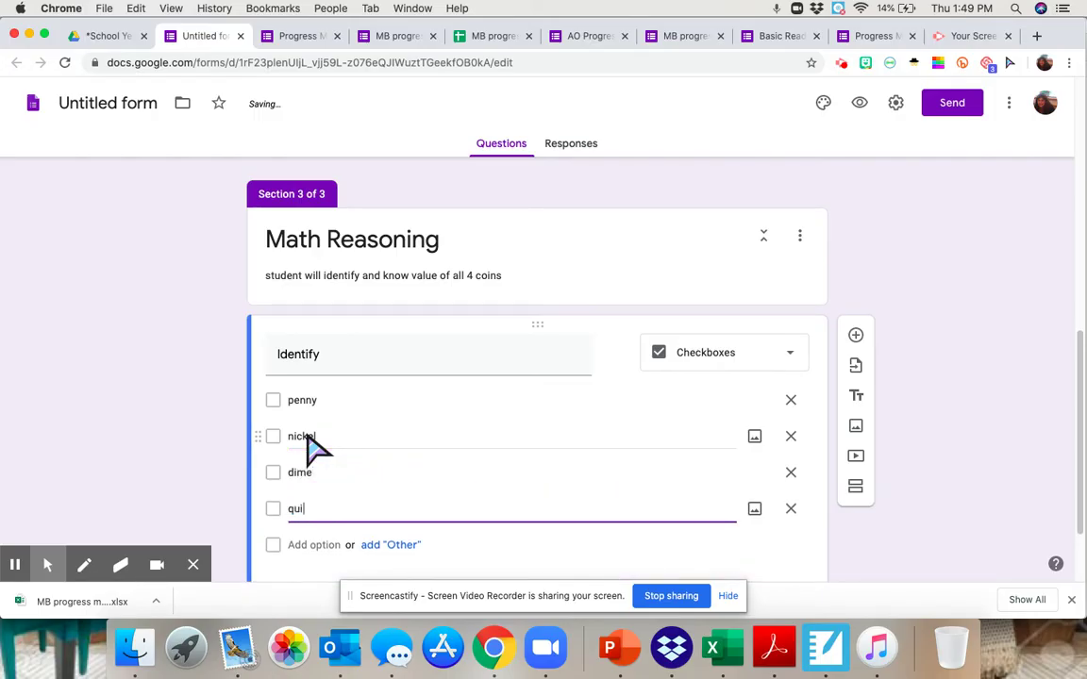
text(rter)
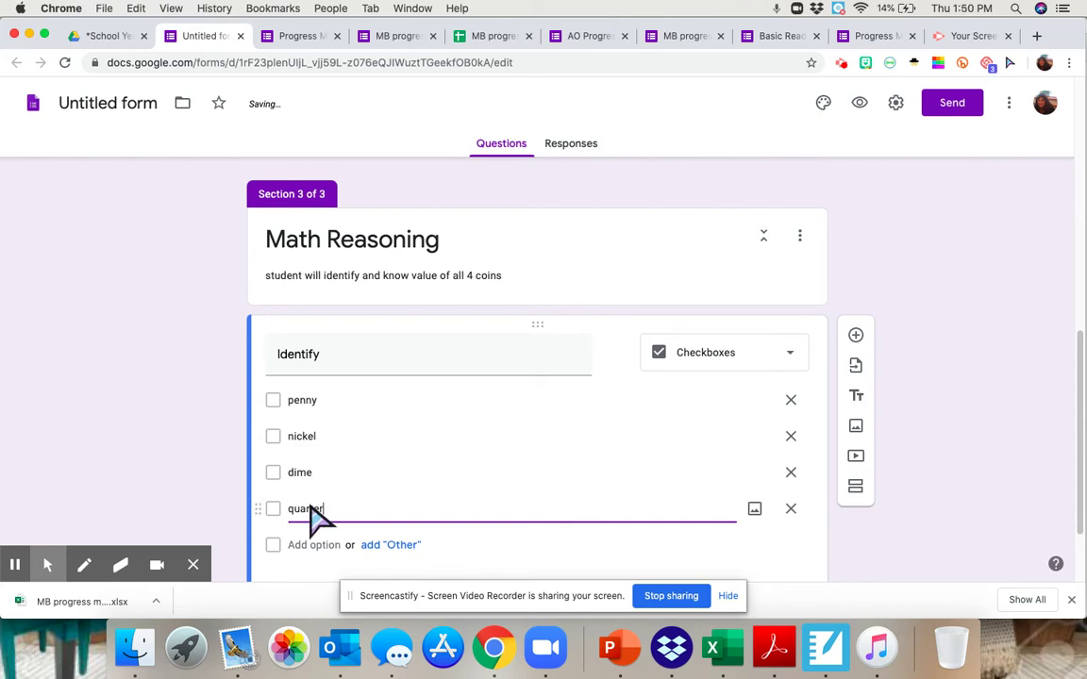
Duplicate the Identify question and retitle the copy 'value'.
scroll(477, 489, down, 2)
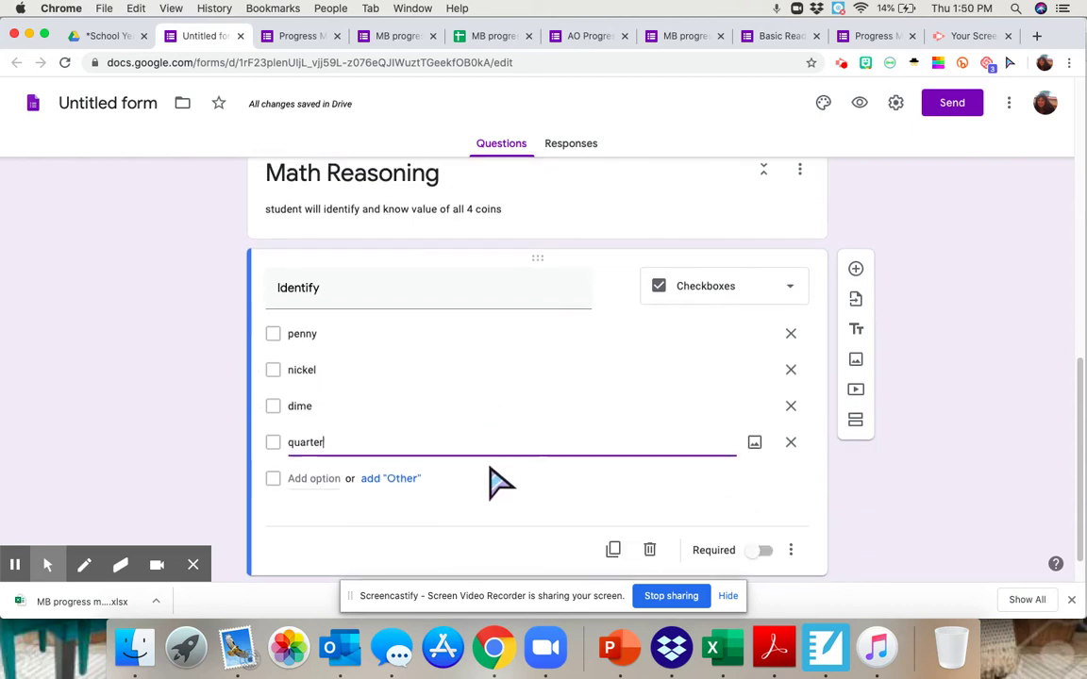
click(614, 548)
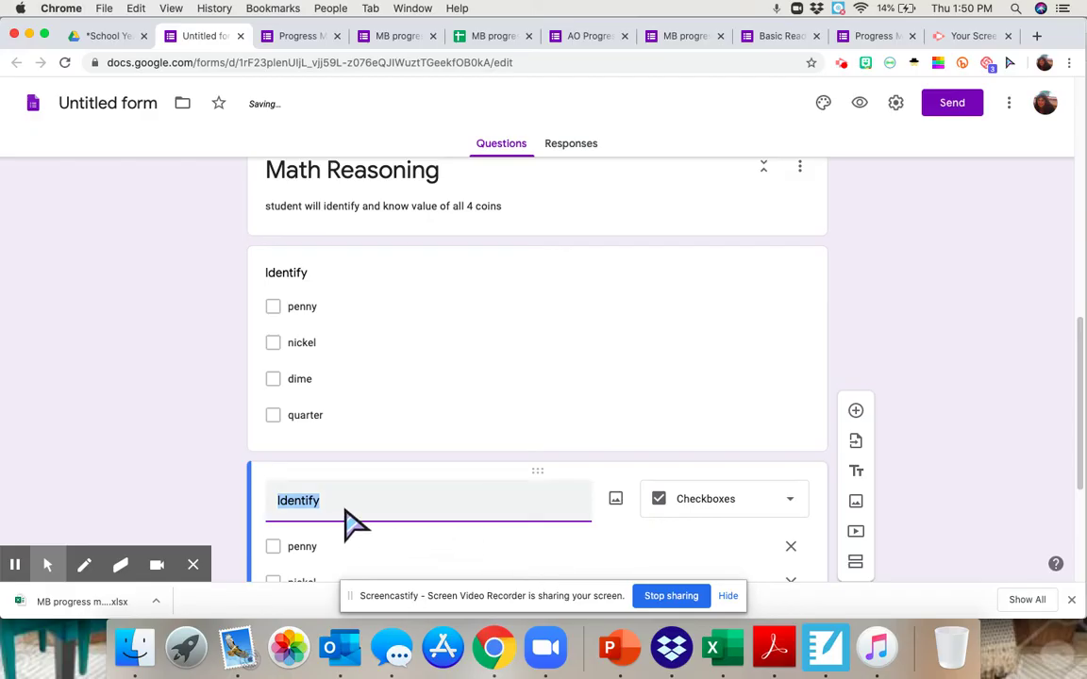
text(valu)
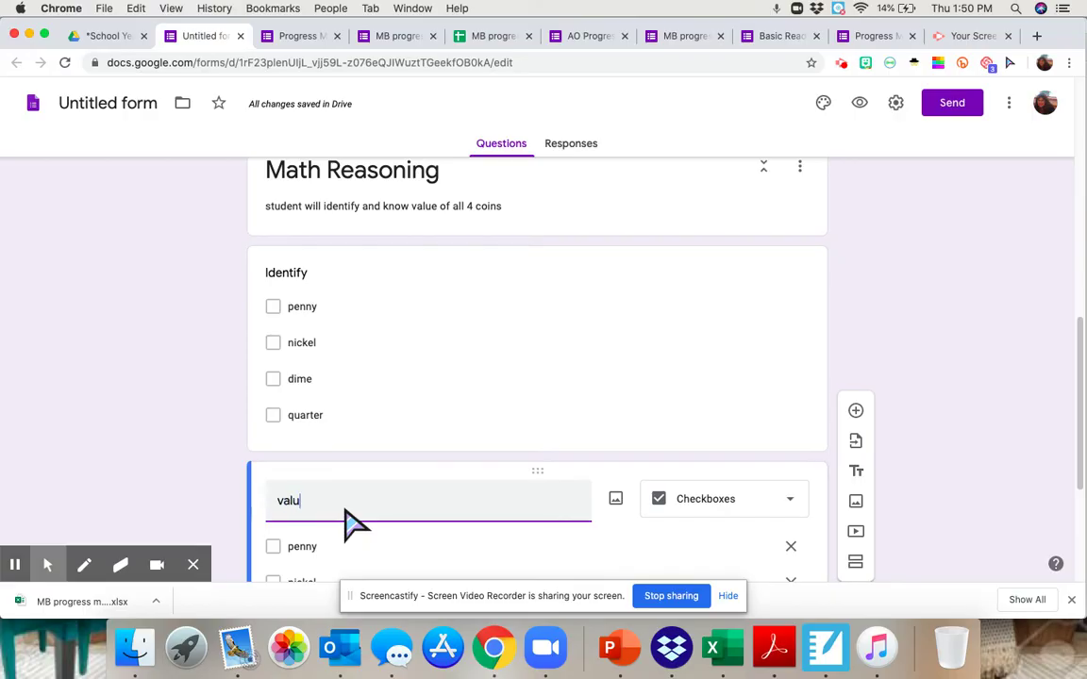
text(e)
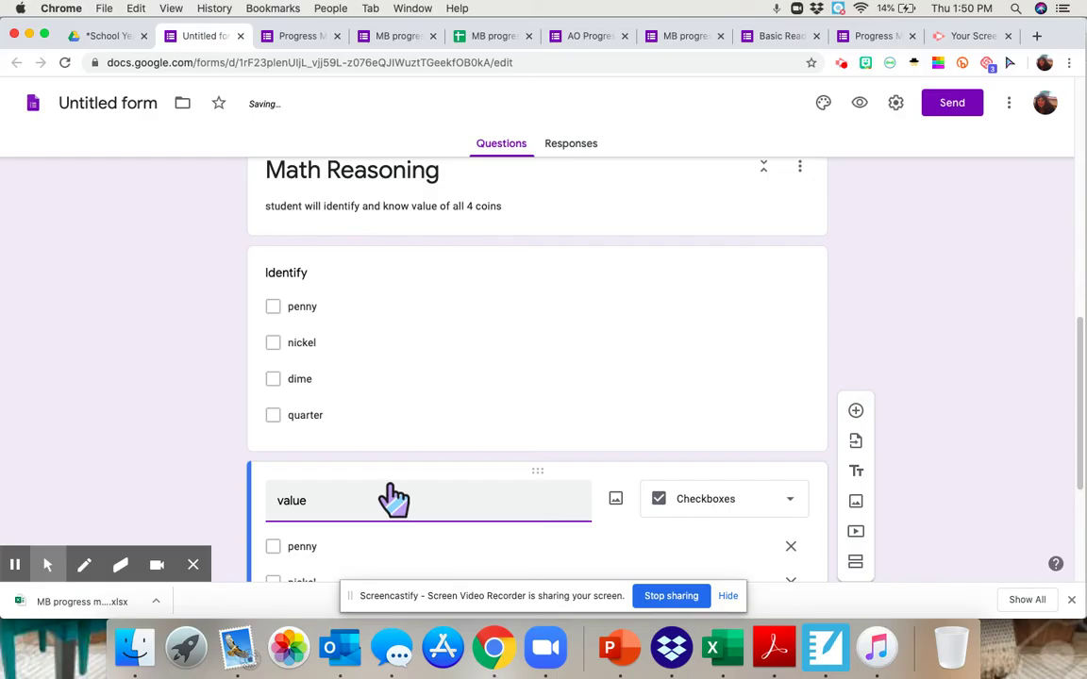
scroll(468, 462, down, 5)
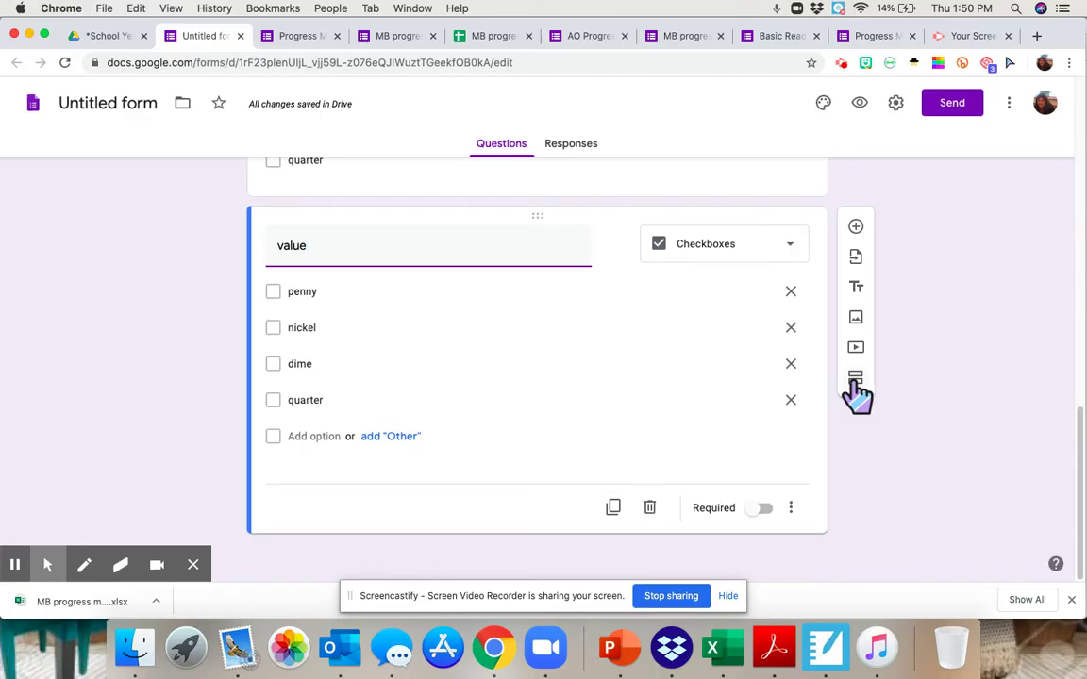
click(856, 378)
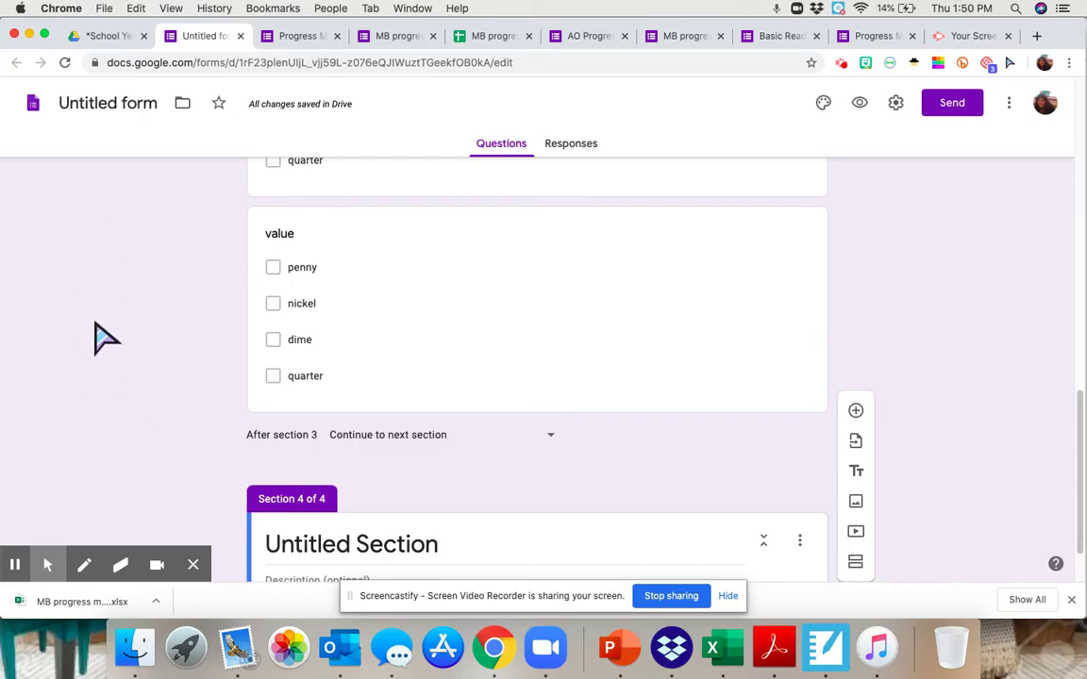
Title section 4 'Morning and Afternoon Routine Goal'.
click(13, 566)
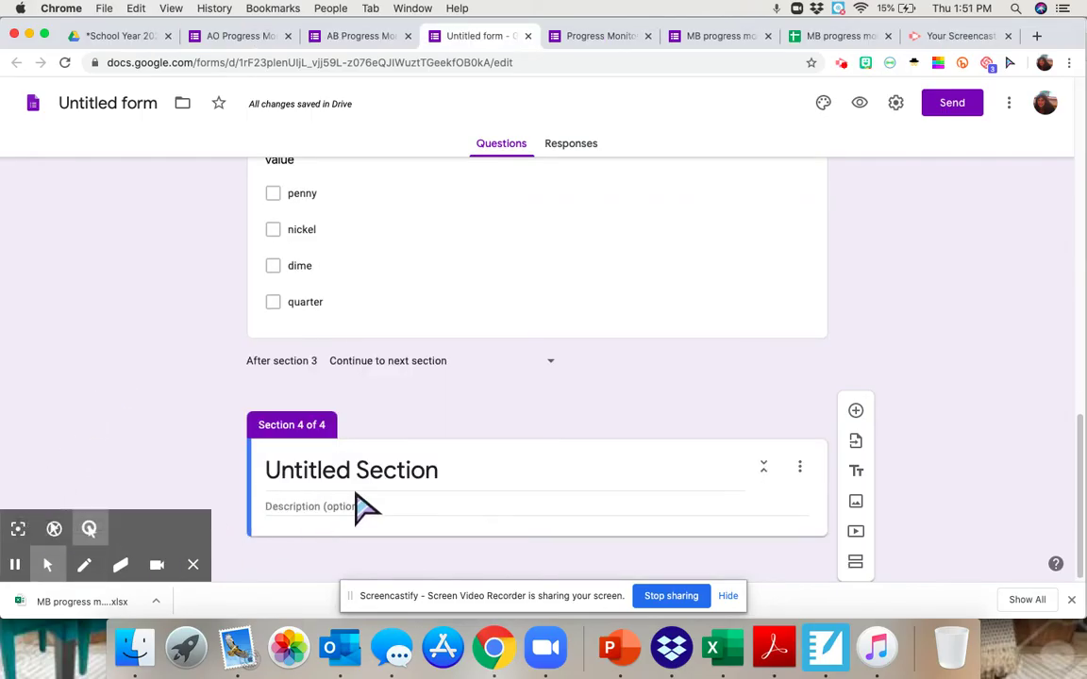
click(369, 472)
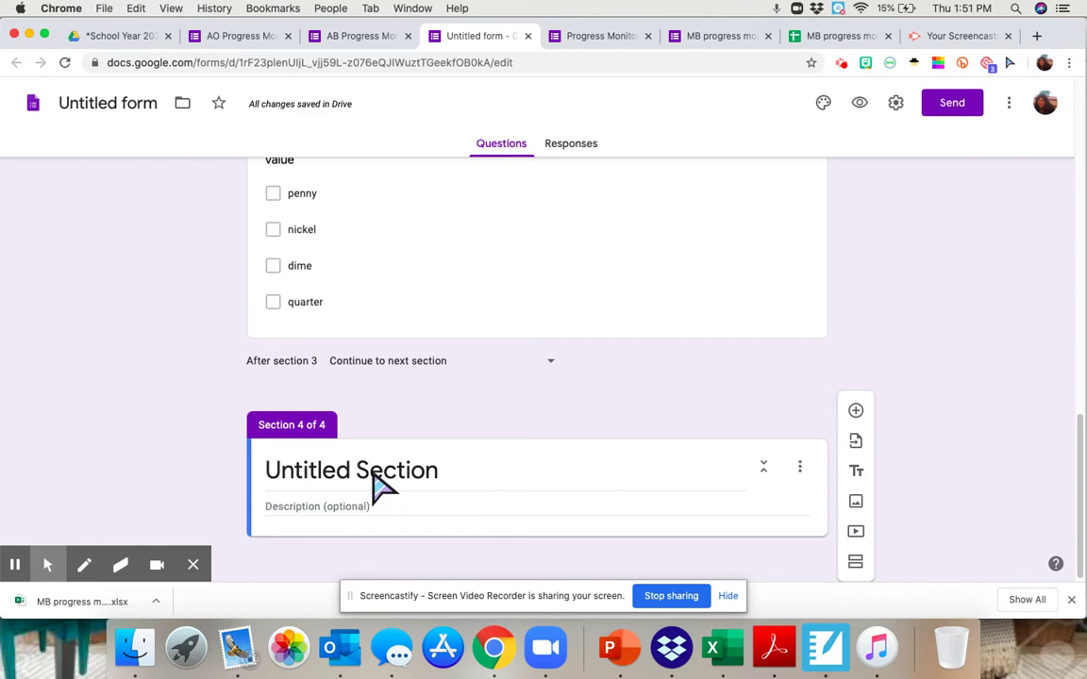
text(Mor)
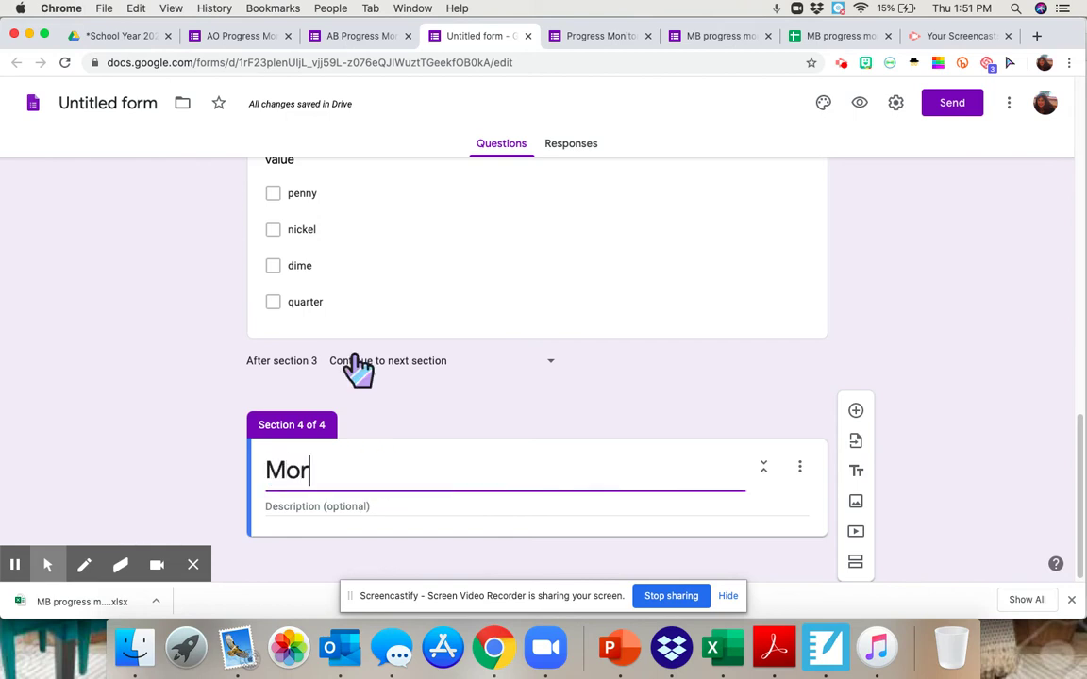
text(ning and Afte)
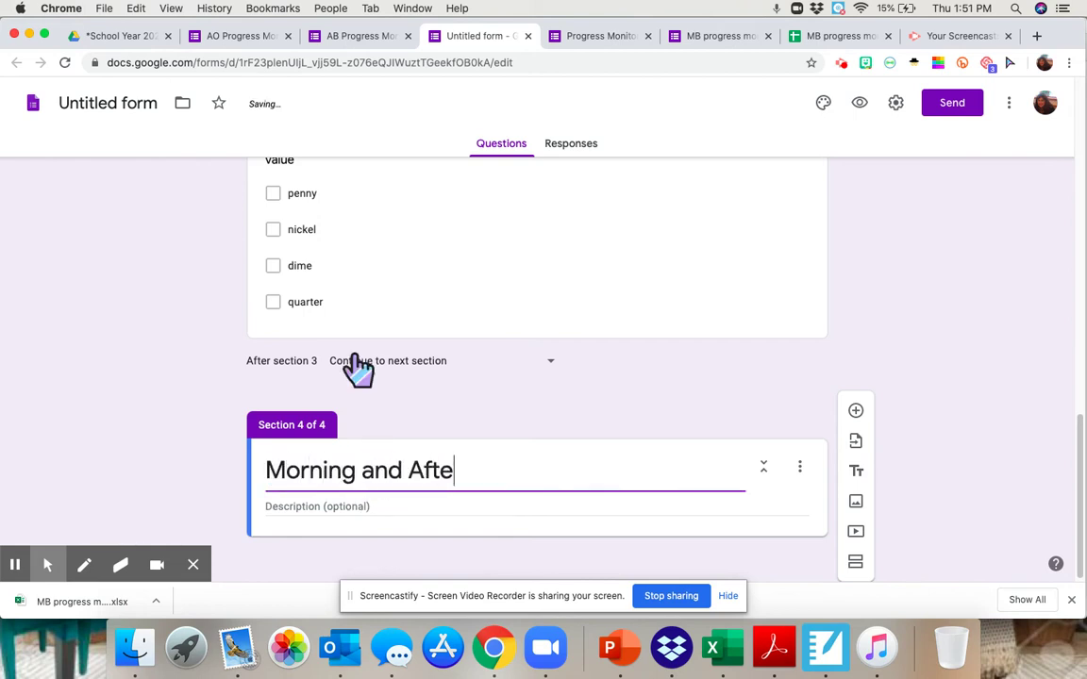
text(rnoon R)
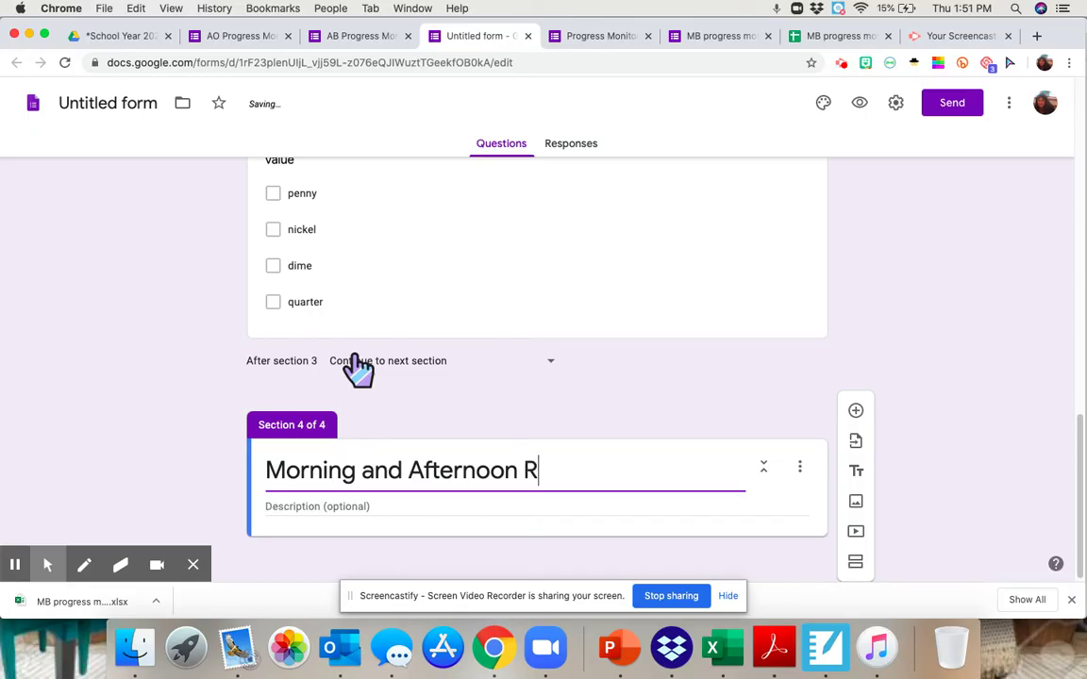
text(outine Goal)
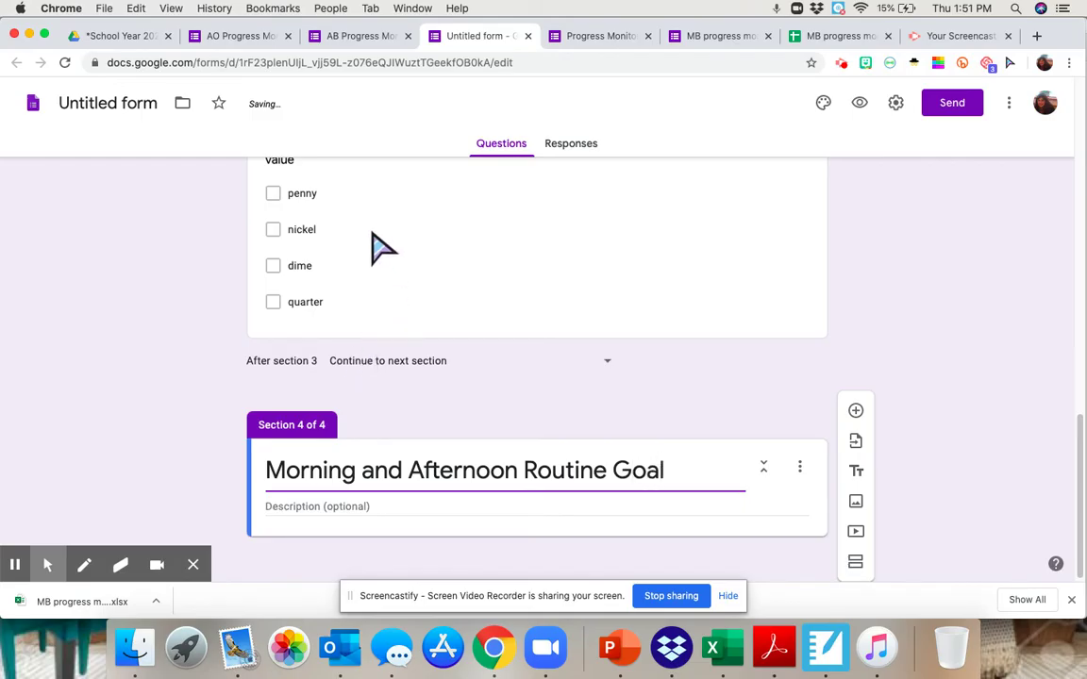
click(17, 566)
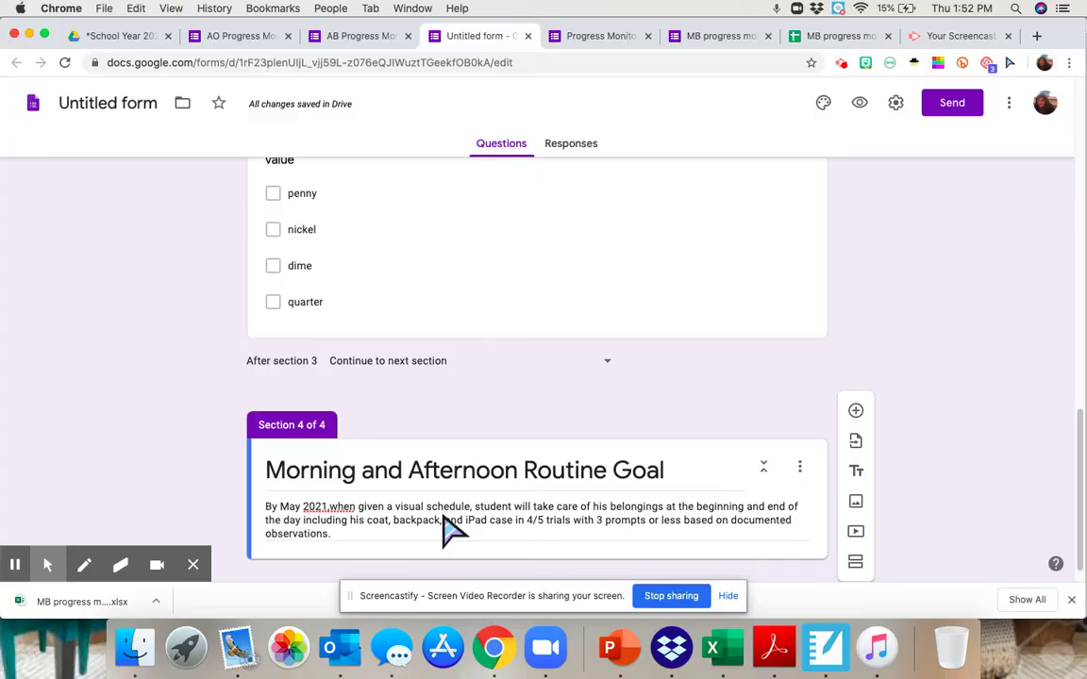
scroll(449, 528, down, 2)
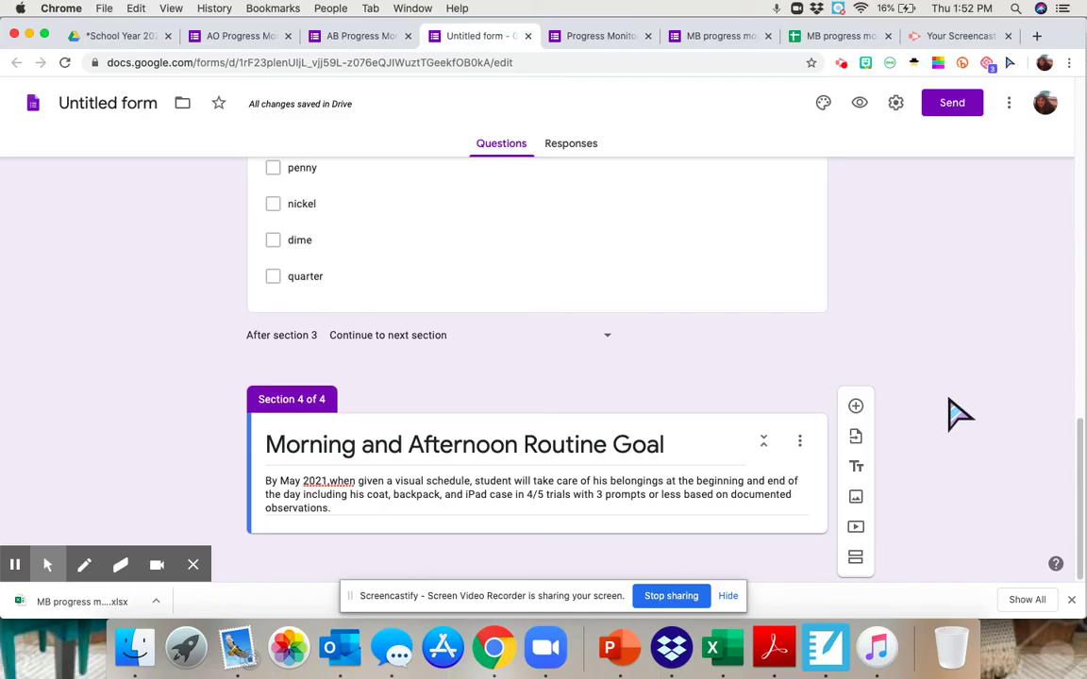
click(855, 407)
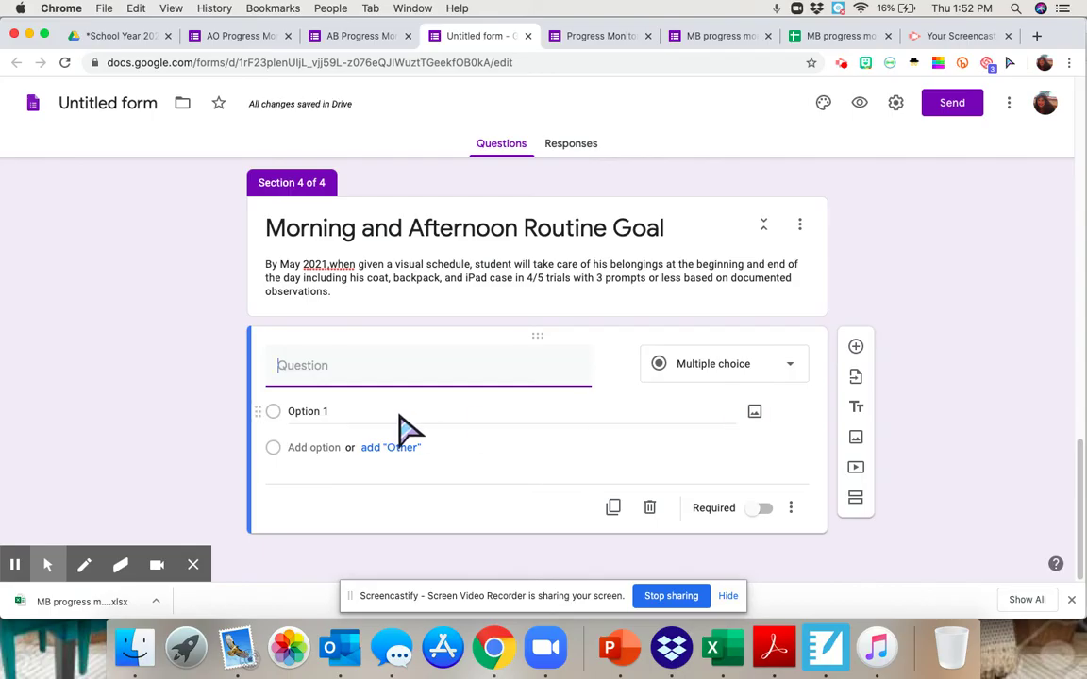
Title the new question 'Morning' and make it a Checkbox grid.
text(Am)
key(BackSpace)
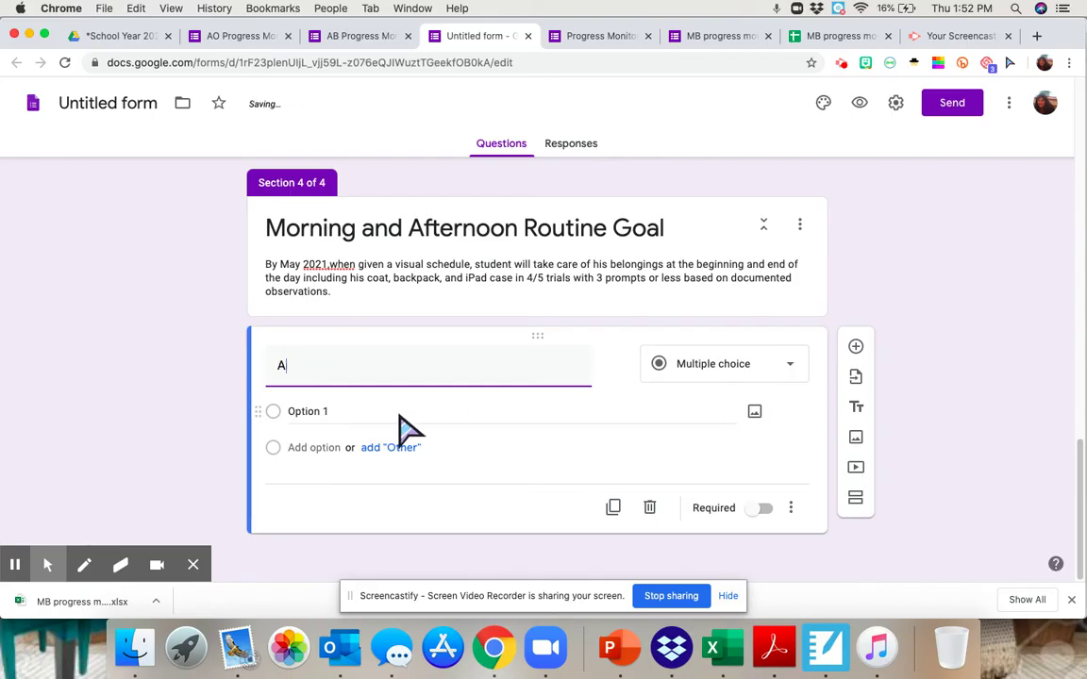
key(BackSpace)
text(Morning)
click(694, 372)
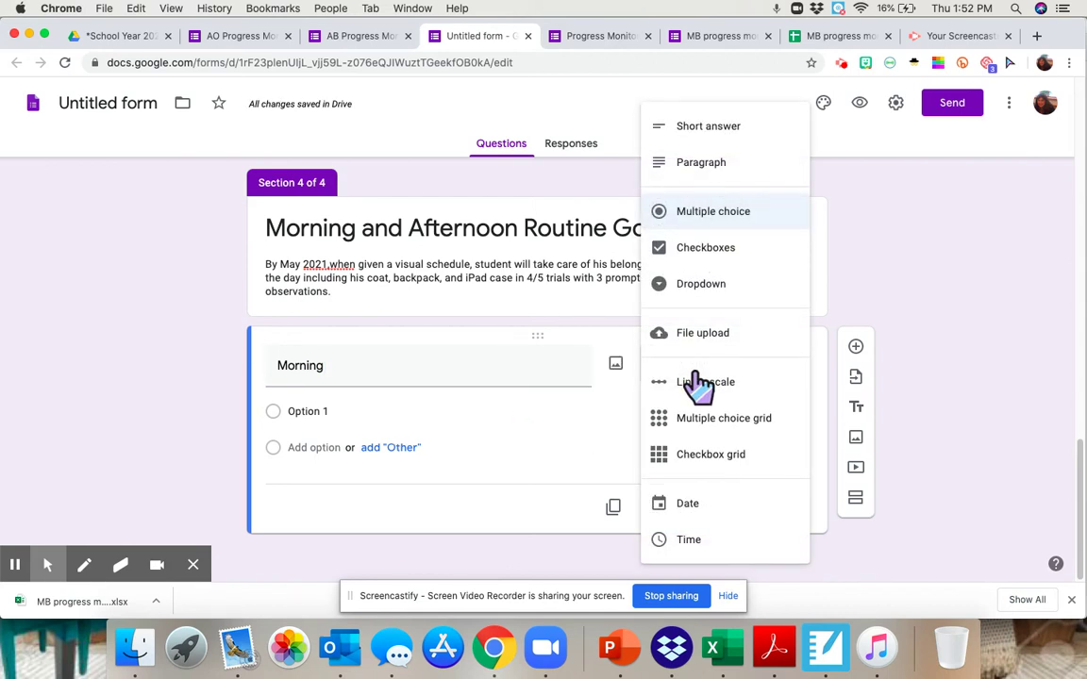
click(687, 461)
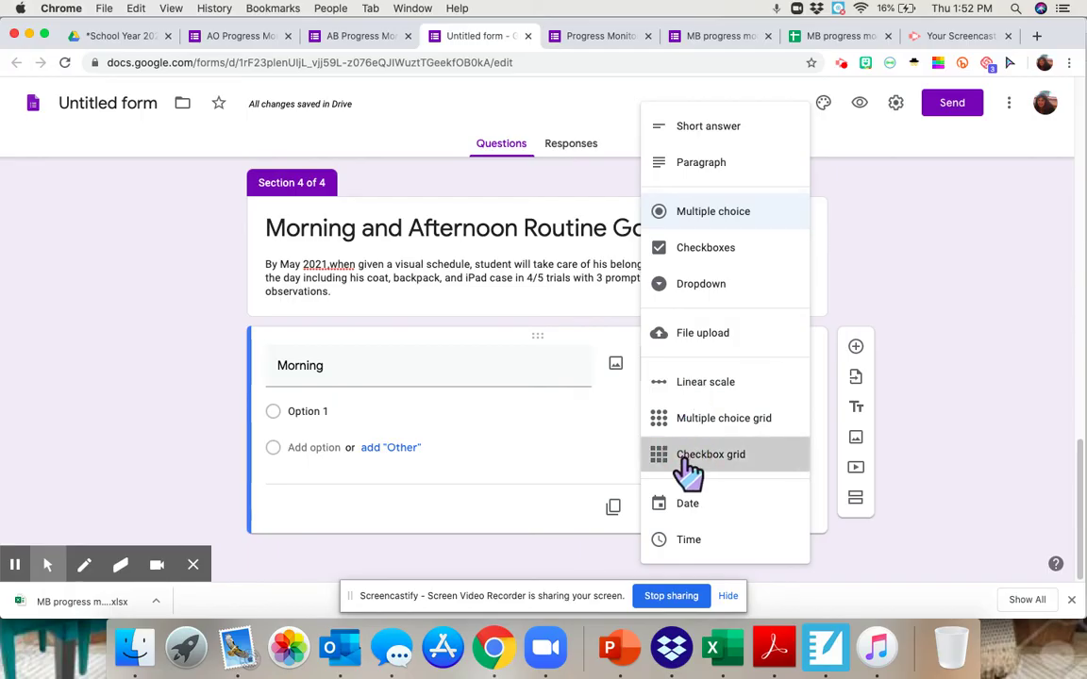
Enter grid rows coat, backpack, lunch box and ipad.
click(299, 441)
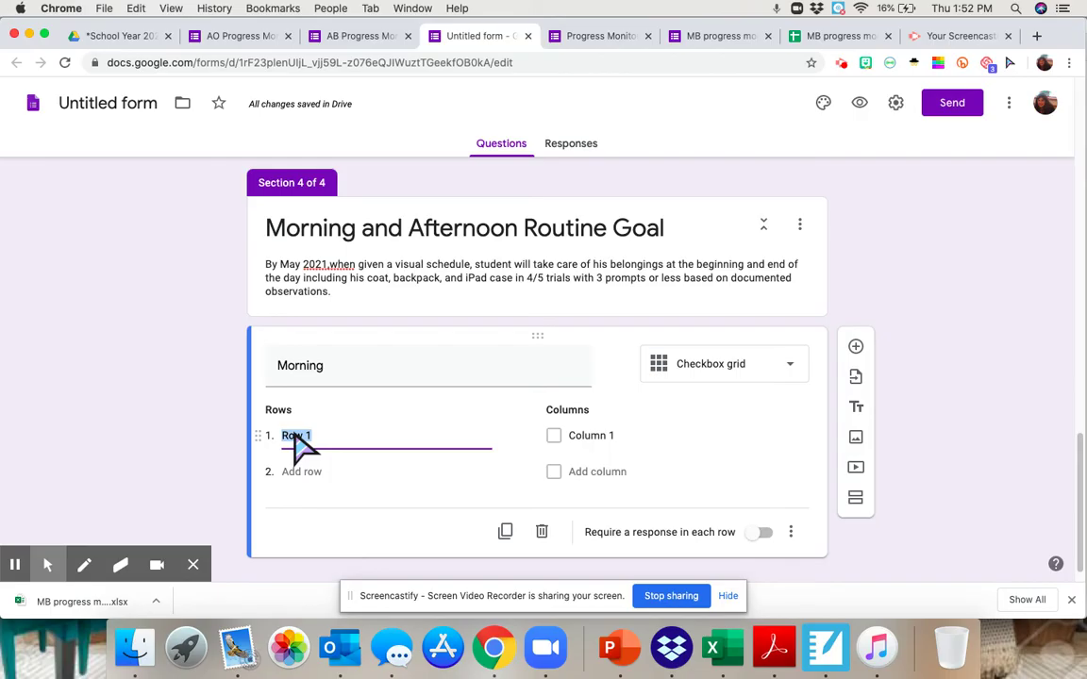
text(coat)
key(Return)
text(ba)
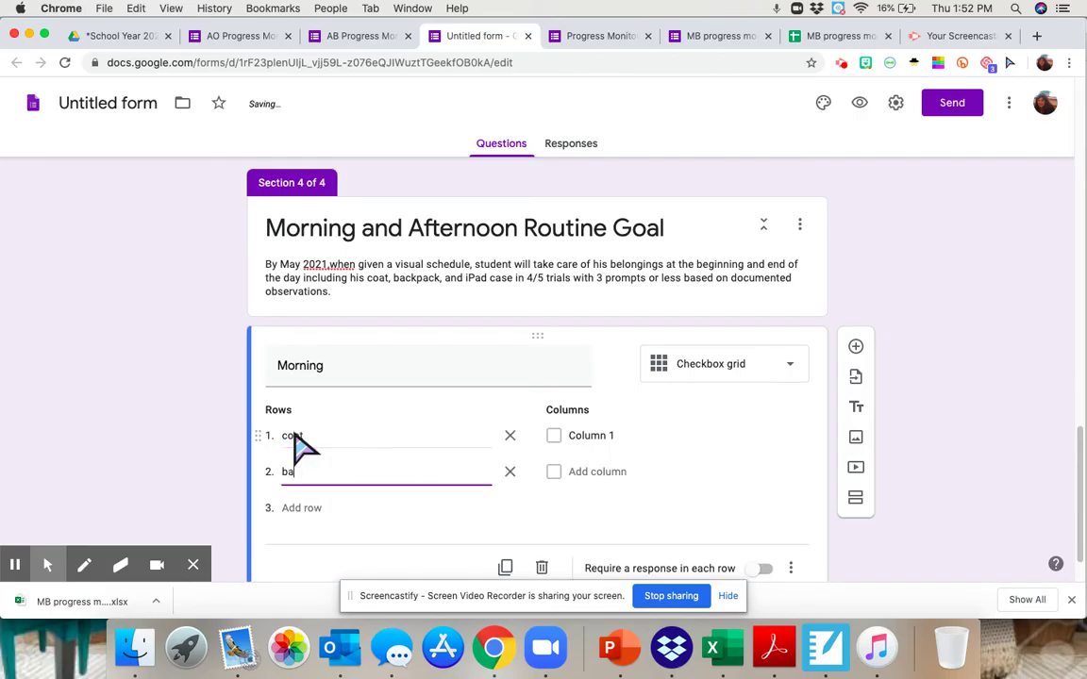
text(ckpack)
key(Return)
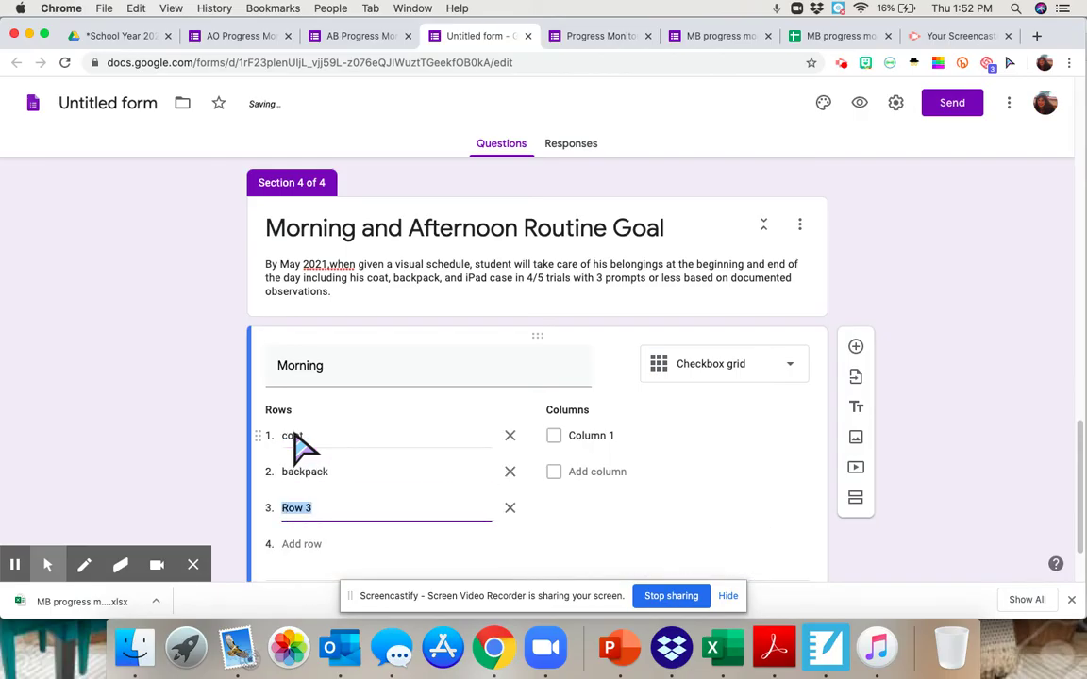
text(lunch box)
key(Return)
text(ipad)
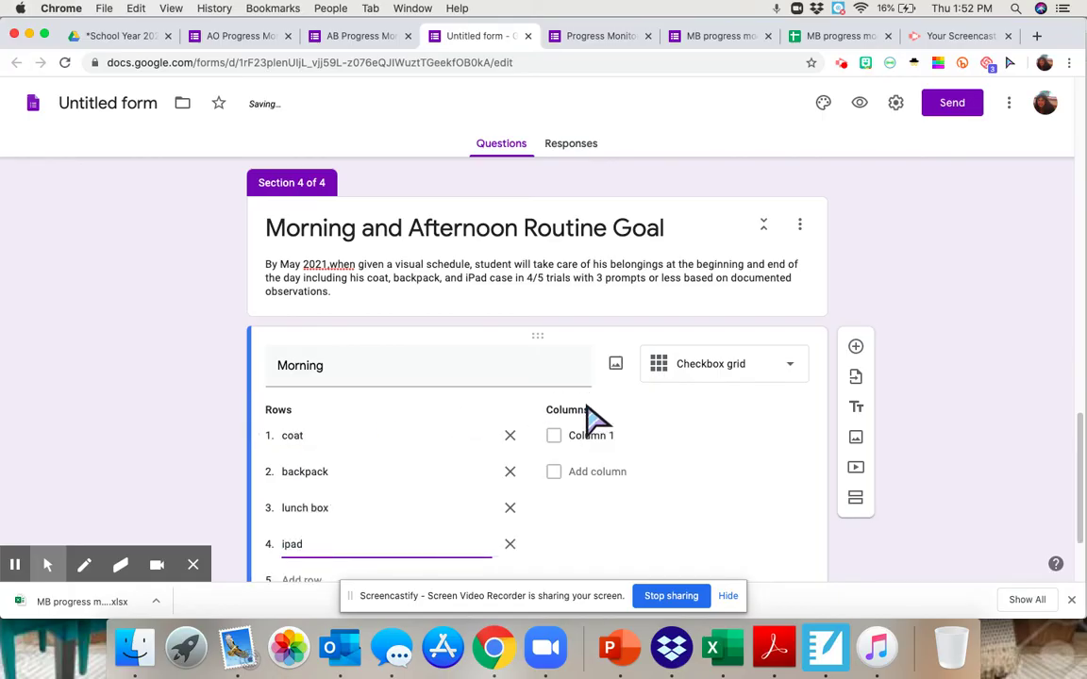
Enter grid columns 0, 1, 2 and 3+.
click(606, 437)
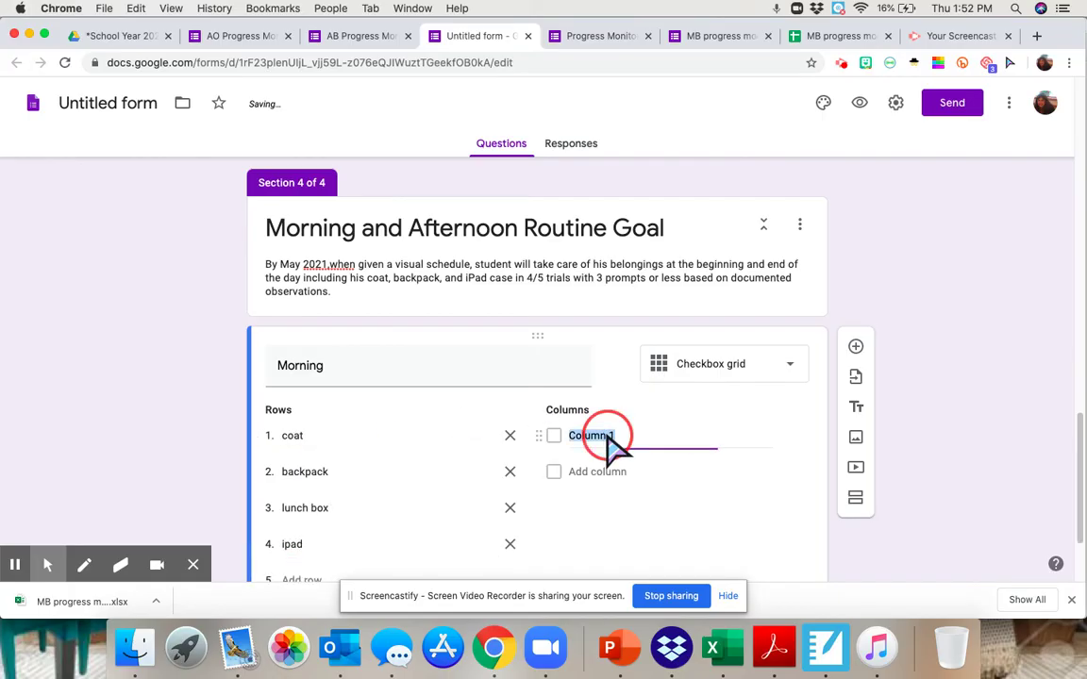
text(0)
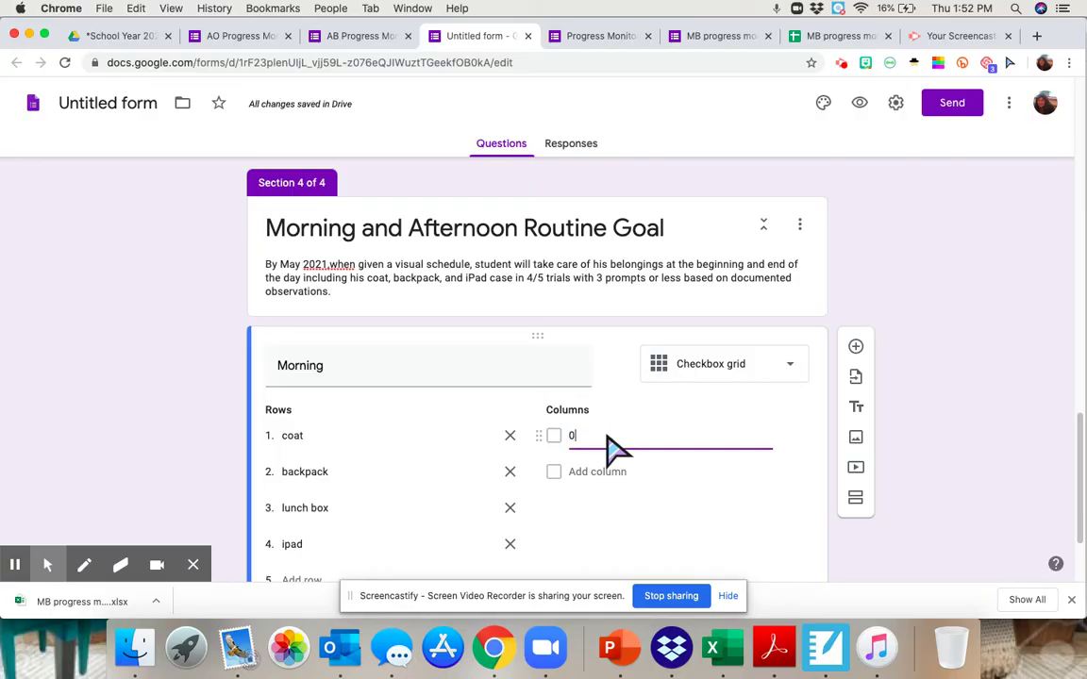
key(Return)
text(1)
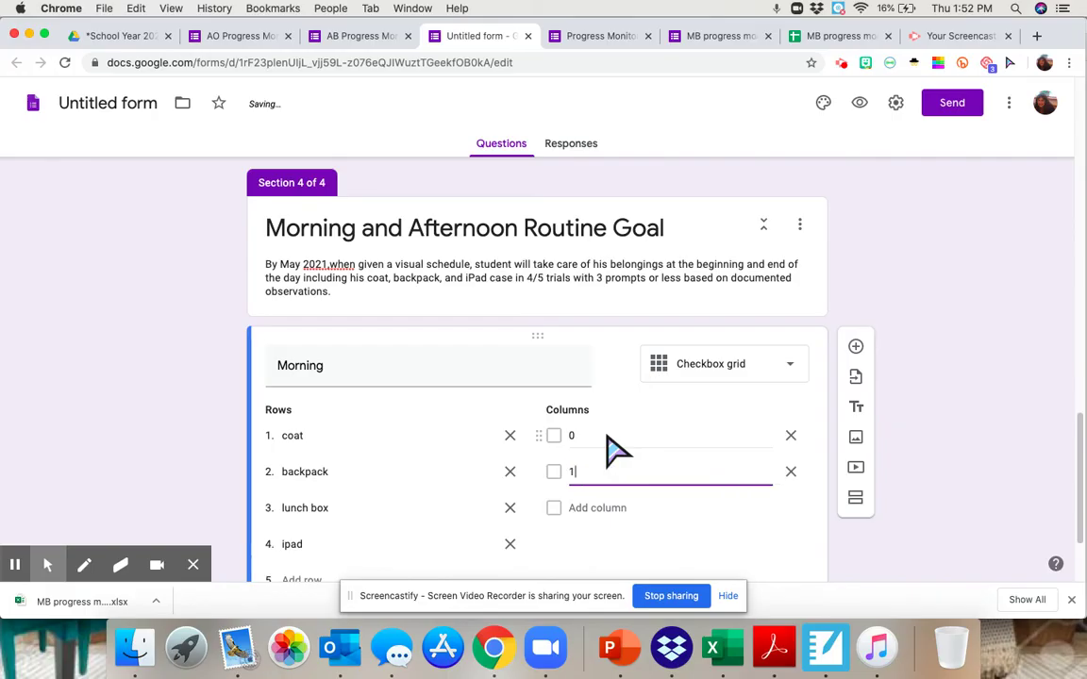
key(Return)
text(2)
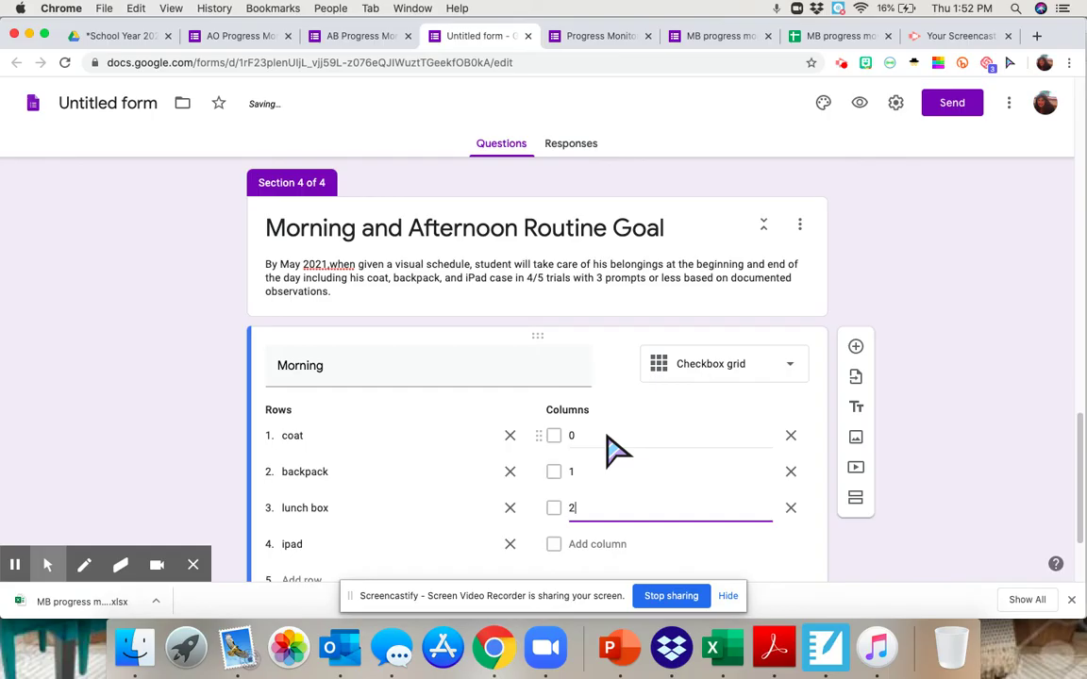
key(Return)
text(3+)
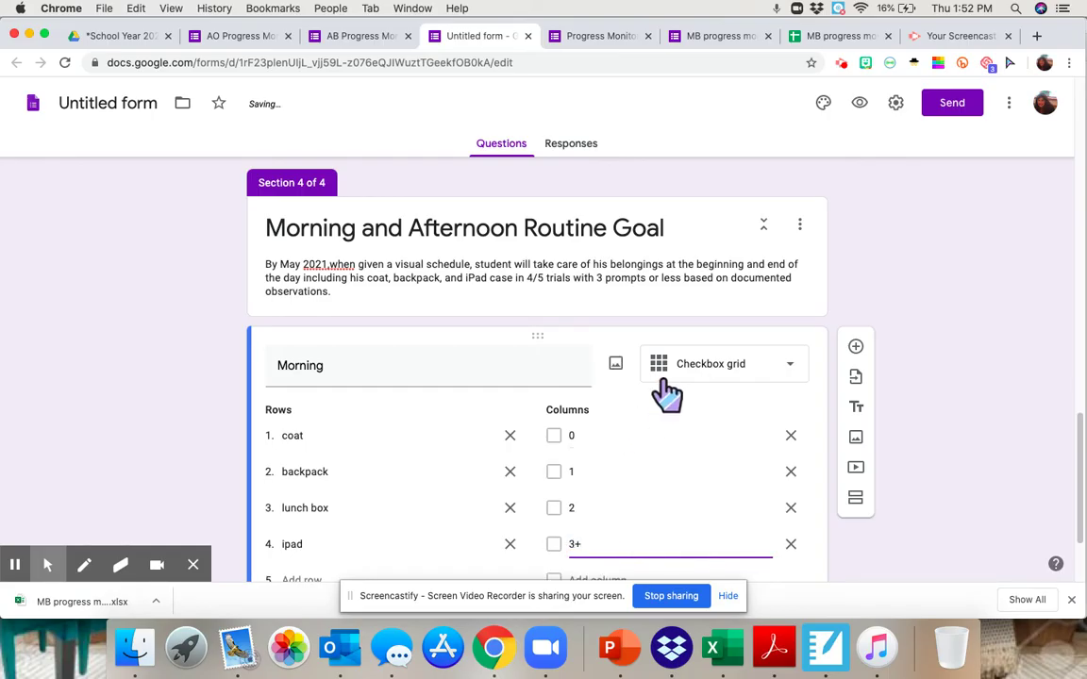
scroll(655, 444, down, 3)
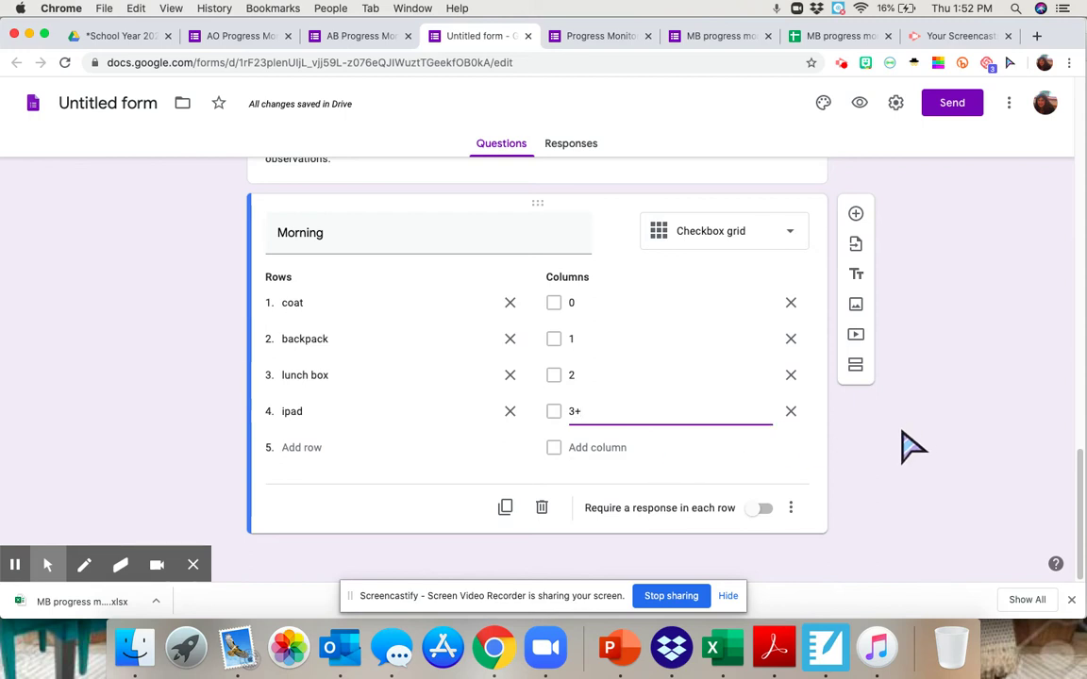
Add a fifth section titled 'Writing'.
click(856, 369)
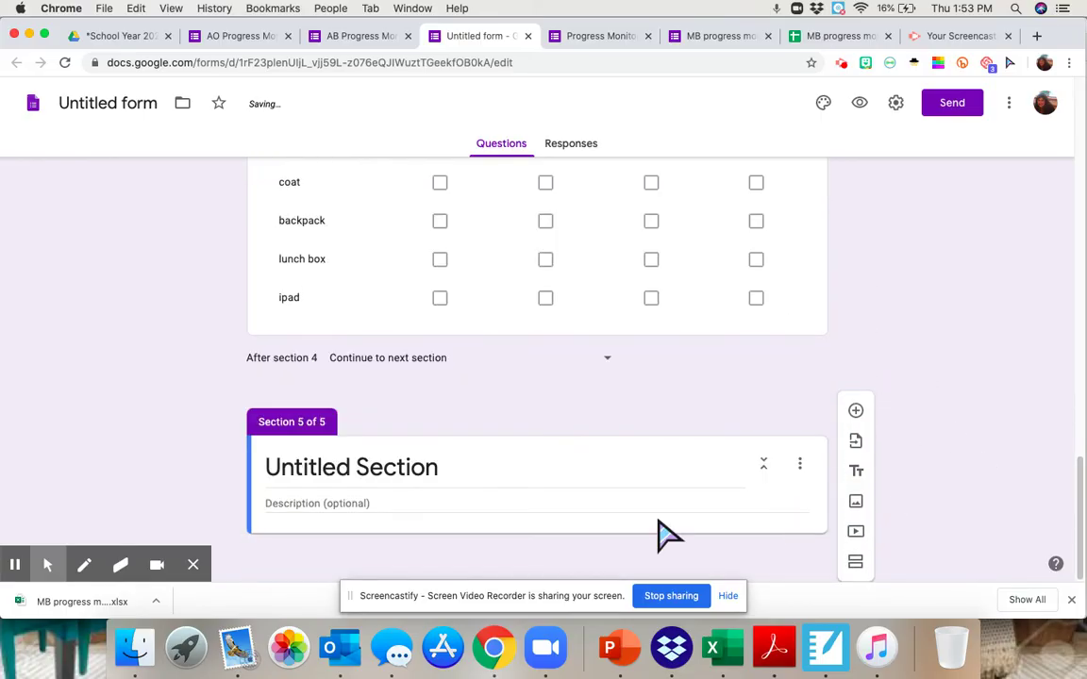
click(312, 475)
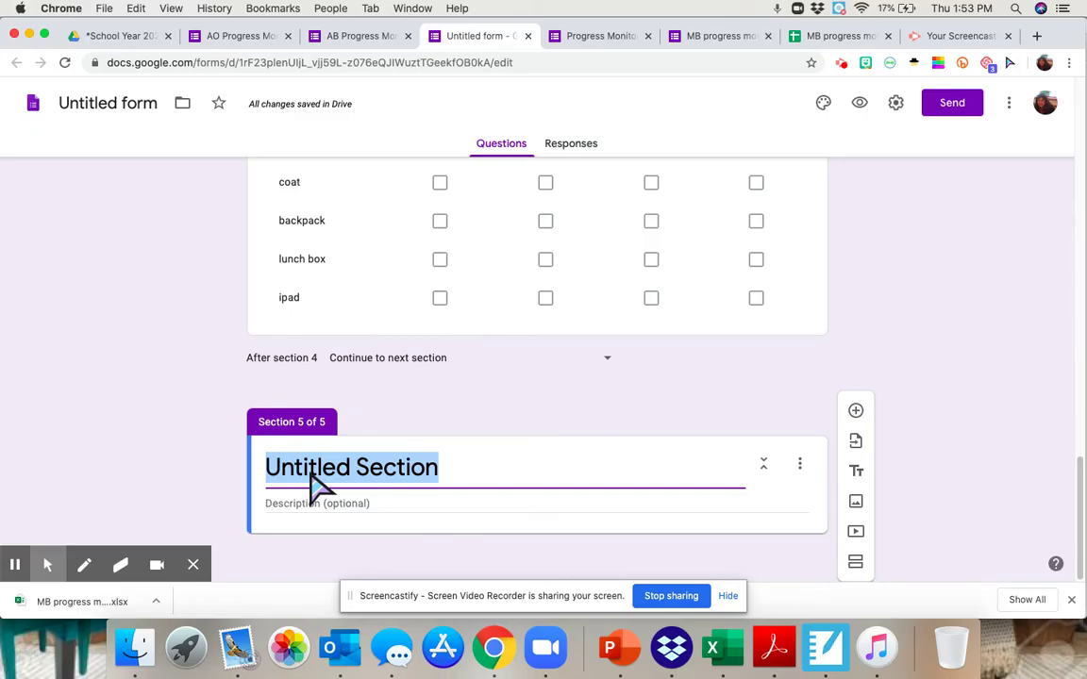
text(S)
key(BackSpace)
text(Stud)
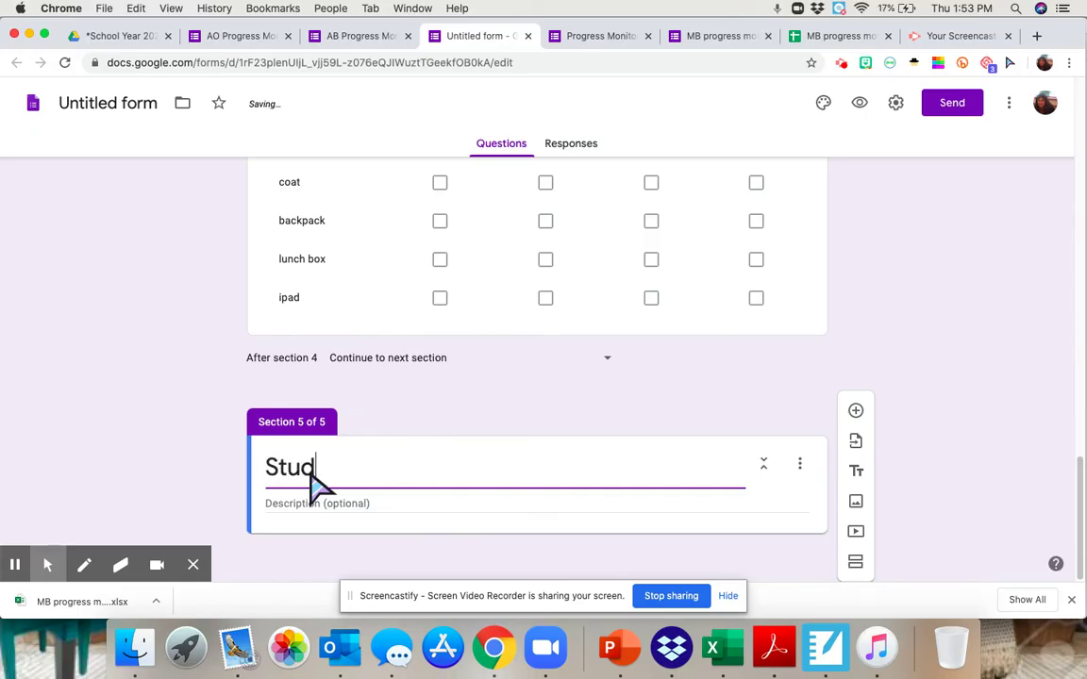
text(e)
key(BackSpace)
key(BackSpace)
key(BackSpace)
key(BackSpace)
key(BackSpace)
text(Writing)
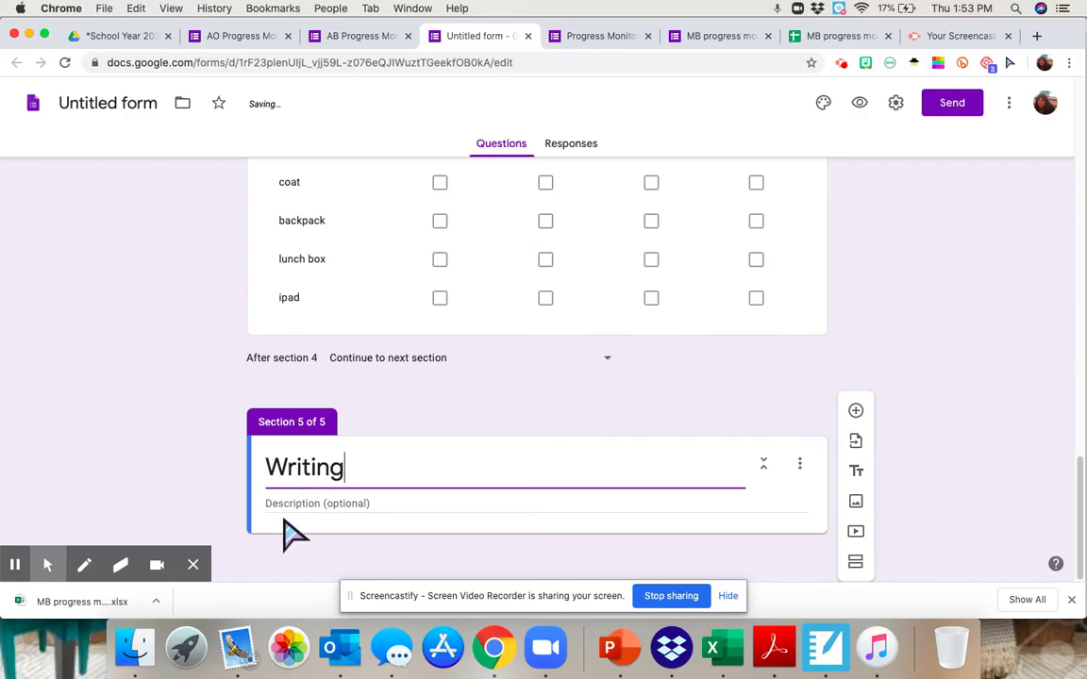
Describe the Writing section: given a word bank, student writes 4 five-word sentences.
click(287, 512)
text(Giv)
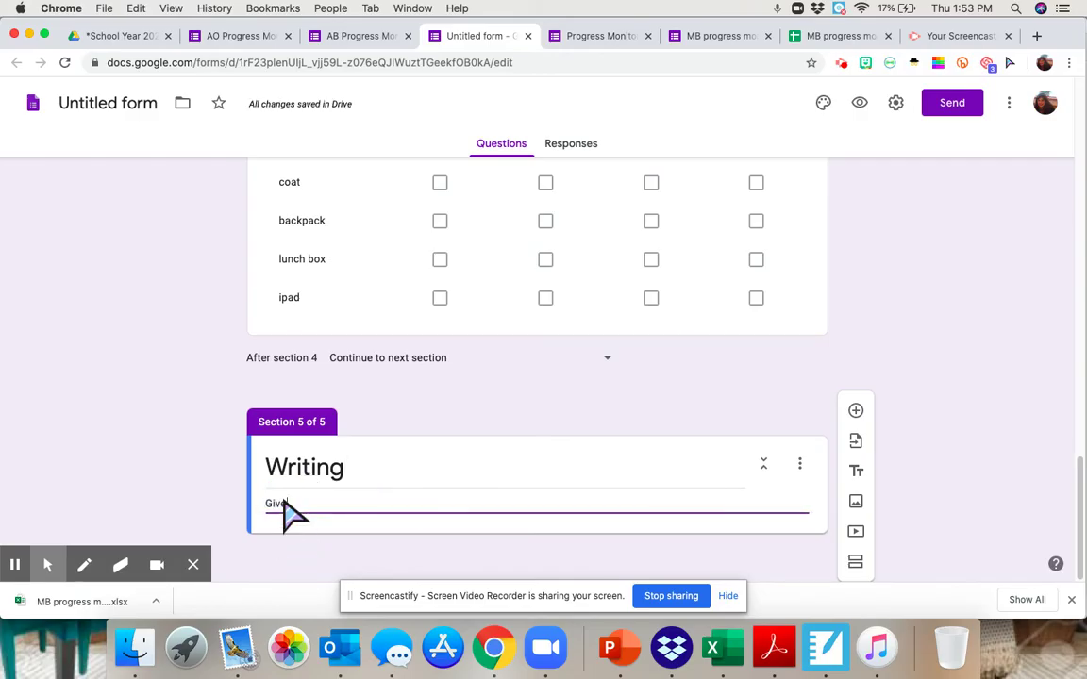
text(e word bank stden)
key(BackSpace)
key(BackSpace)
key(BackSpace)
text(udent will)
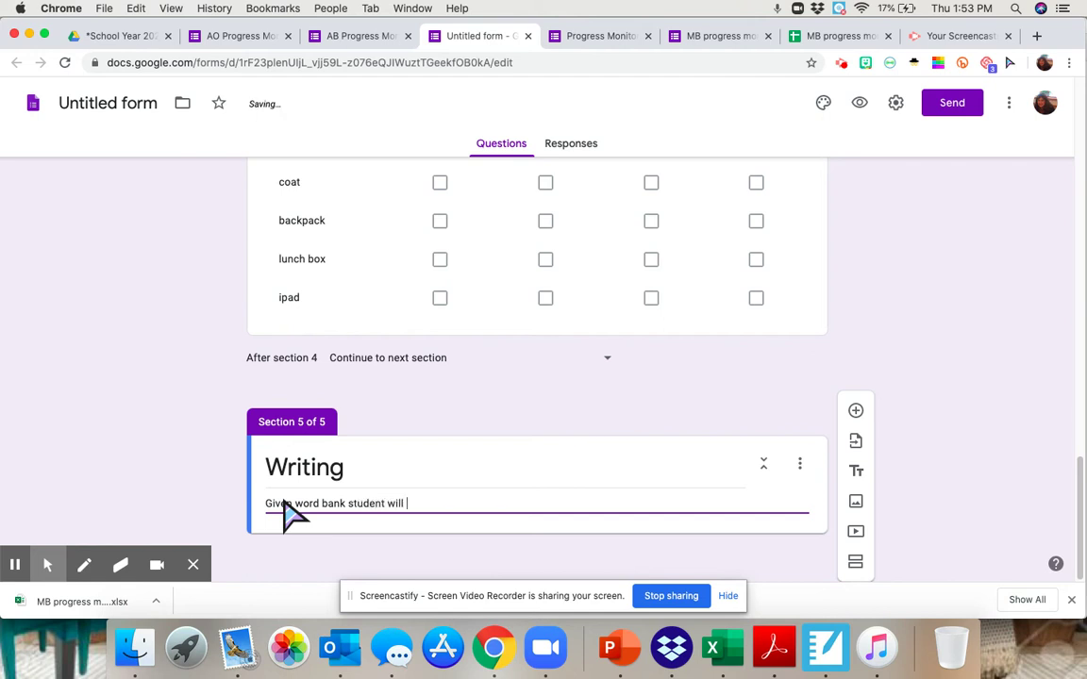
text( write)
key(BackSpace)
text(sentenc)
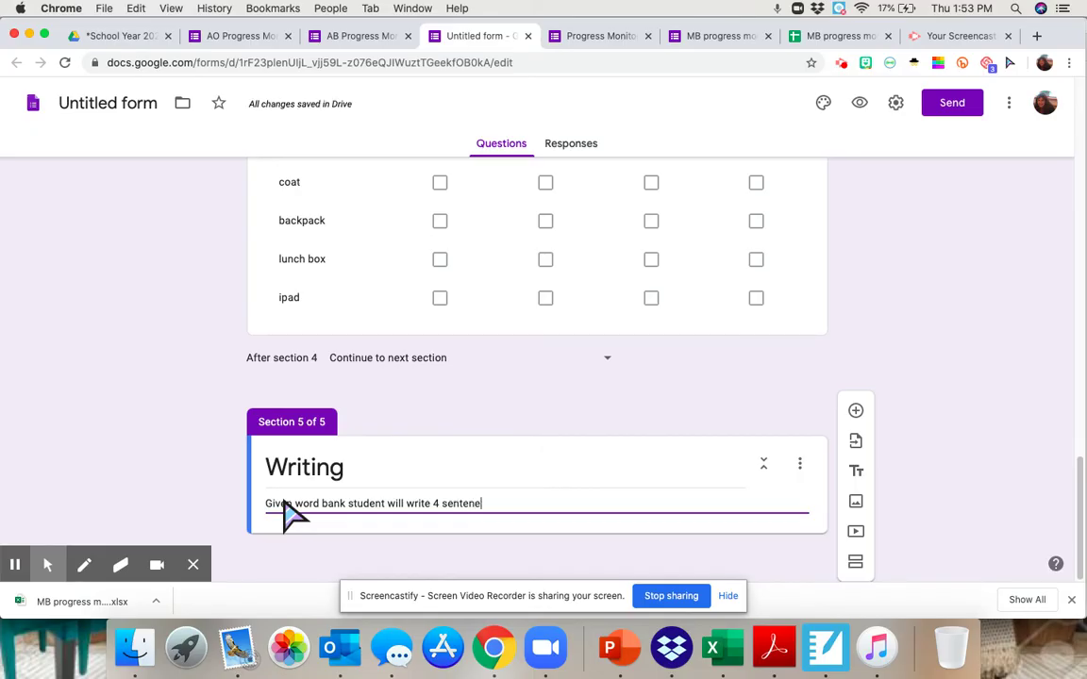
text(es that are)
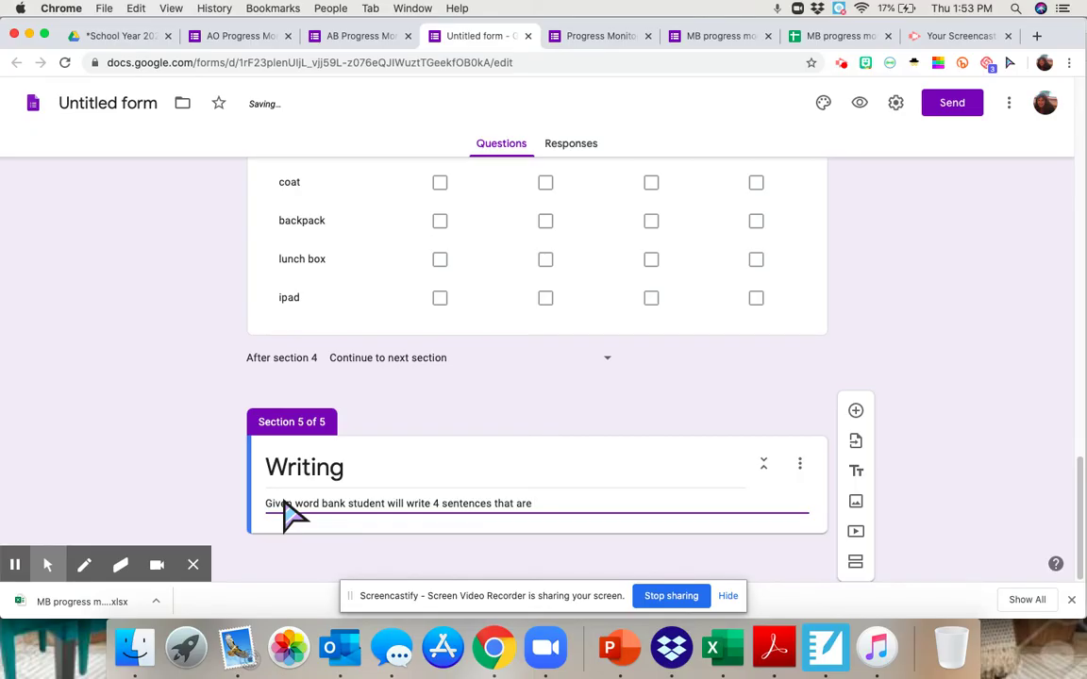
text( 5 woor)
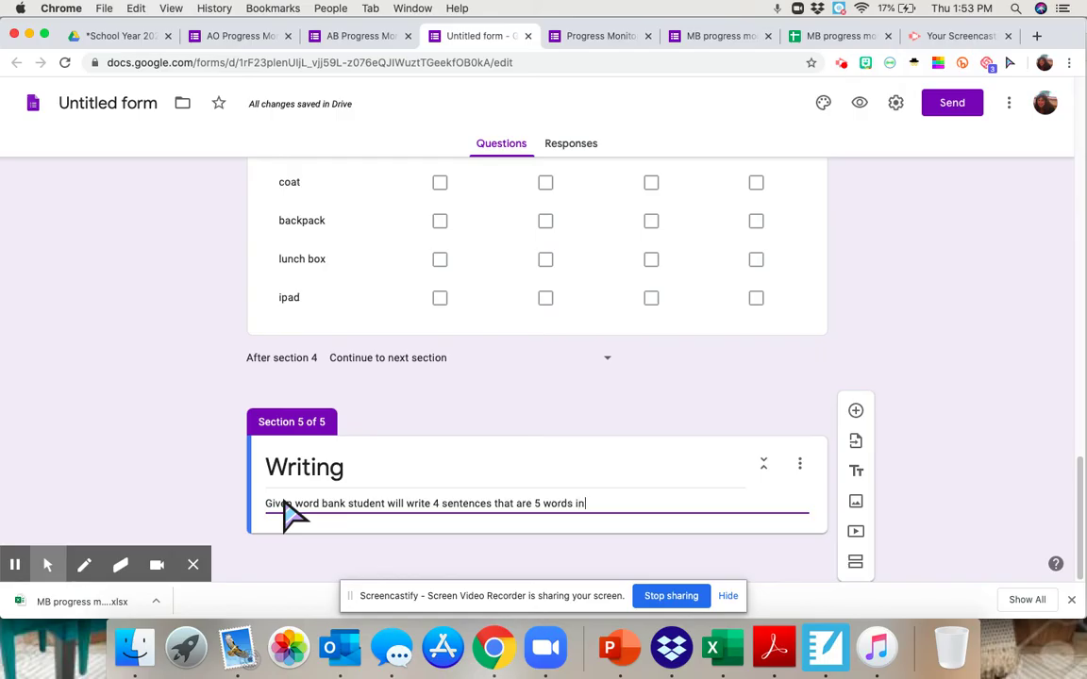
text( len)
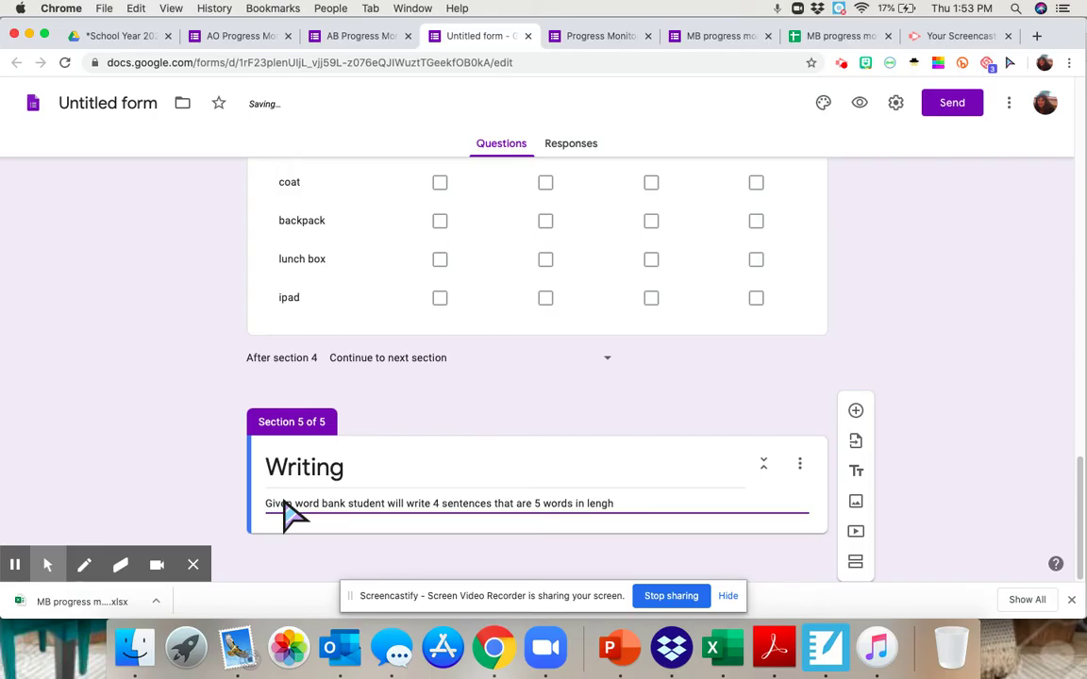
text(gth.)
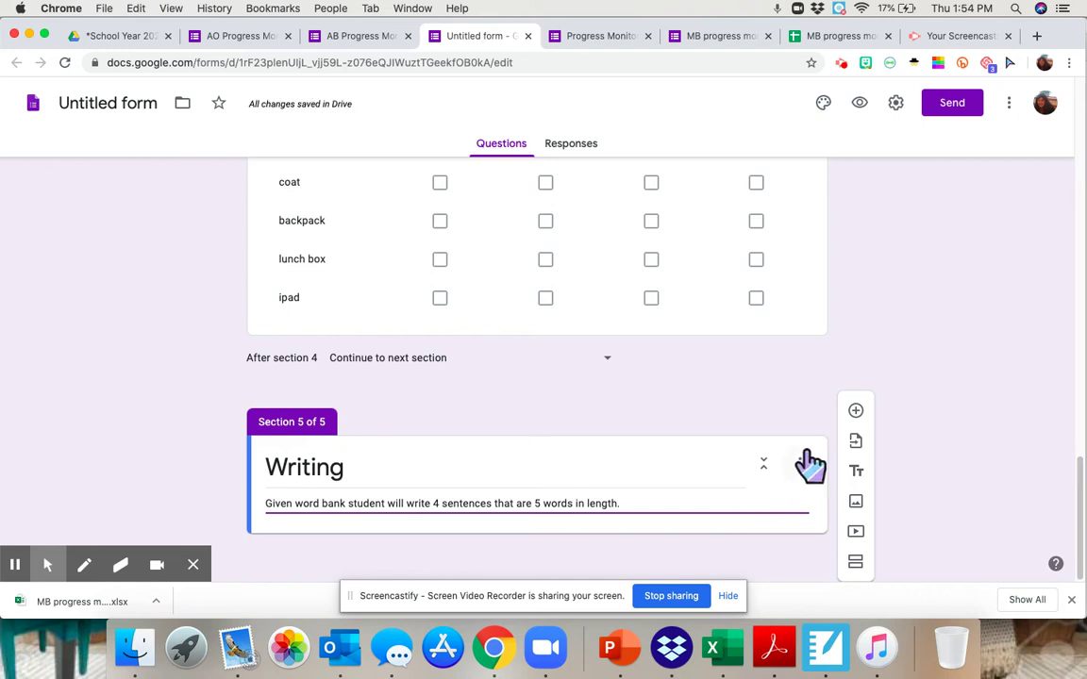
Add a Writing question titled 'Number of sentences' and make it a dropdown.
click(855, 411)
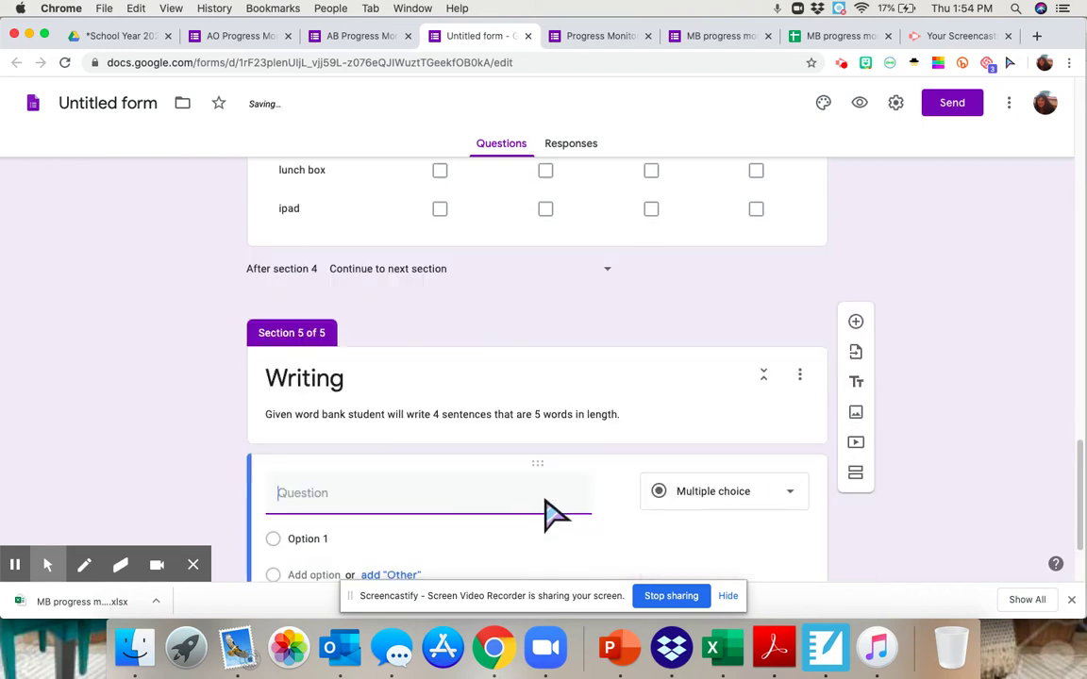
text(N)
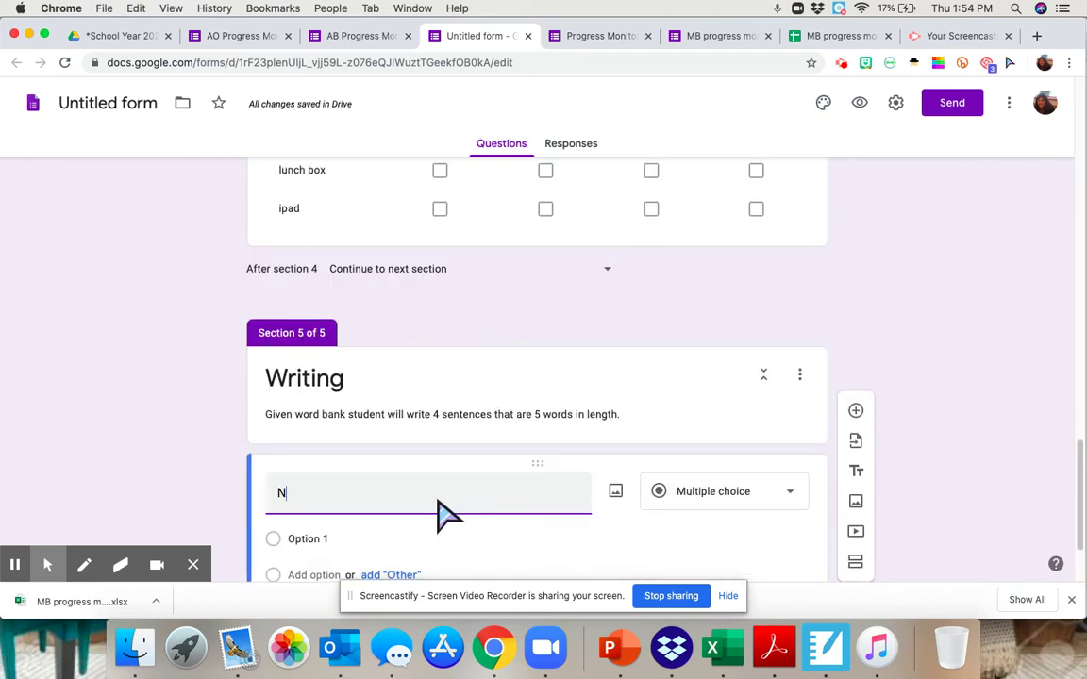
text(umber of sences)
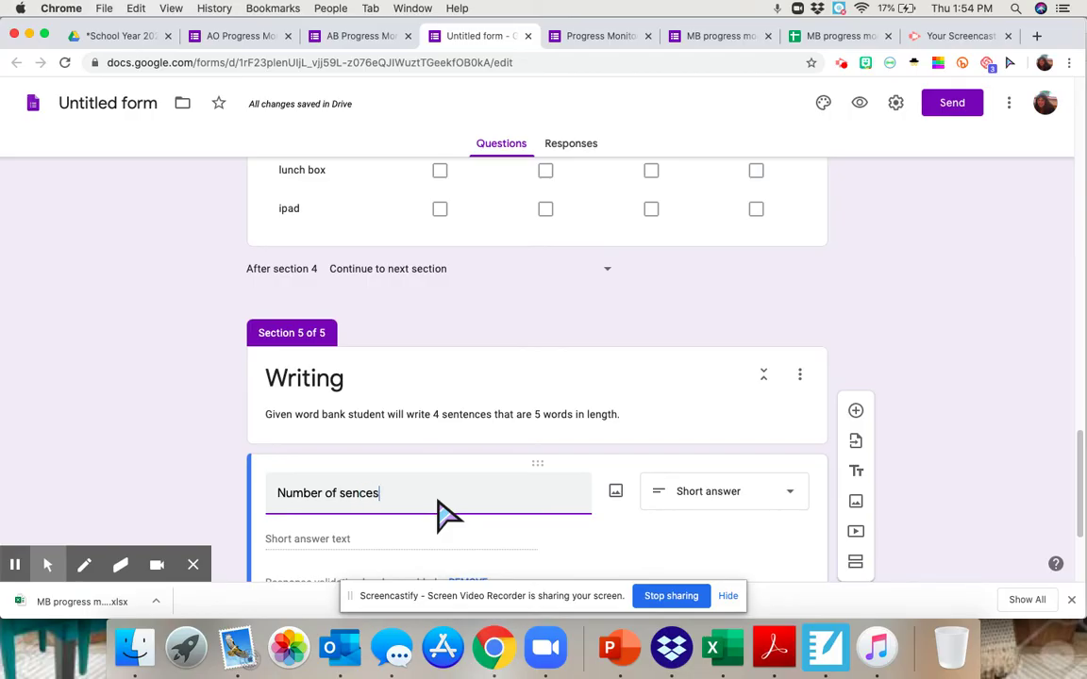
key(BackSpace)
key(BackSpace)
key(BackSpace)
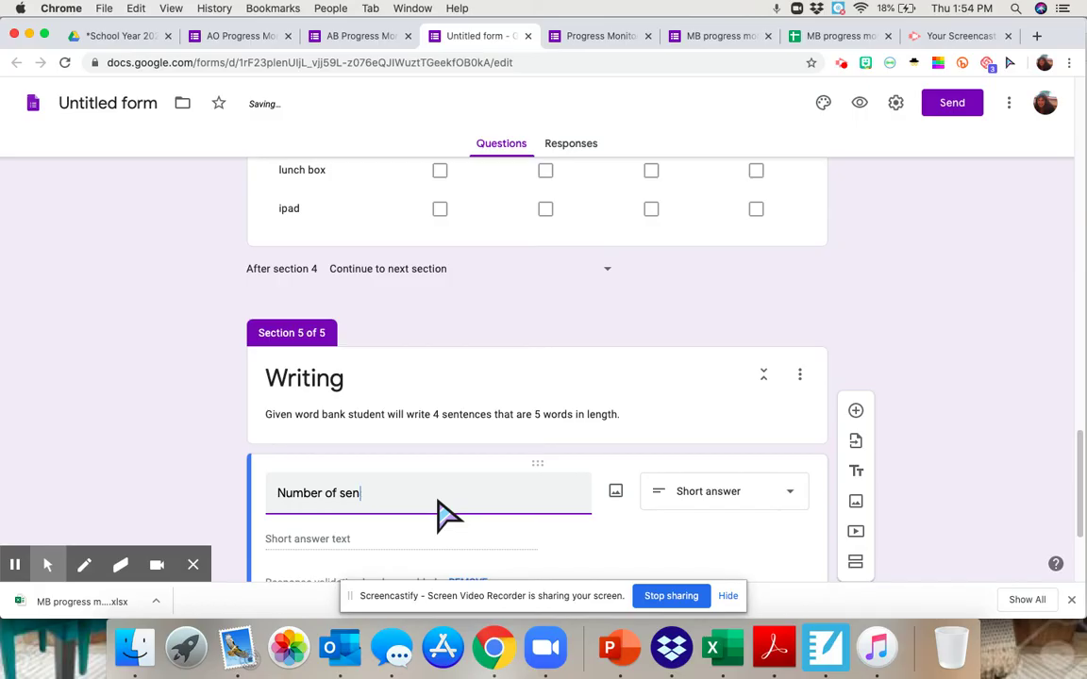
text(tences)
scroll(522, 543, down, 1)
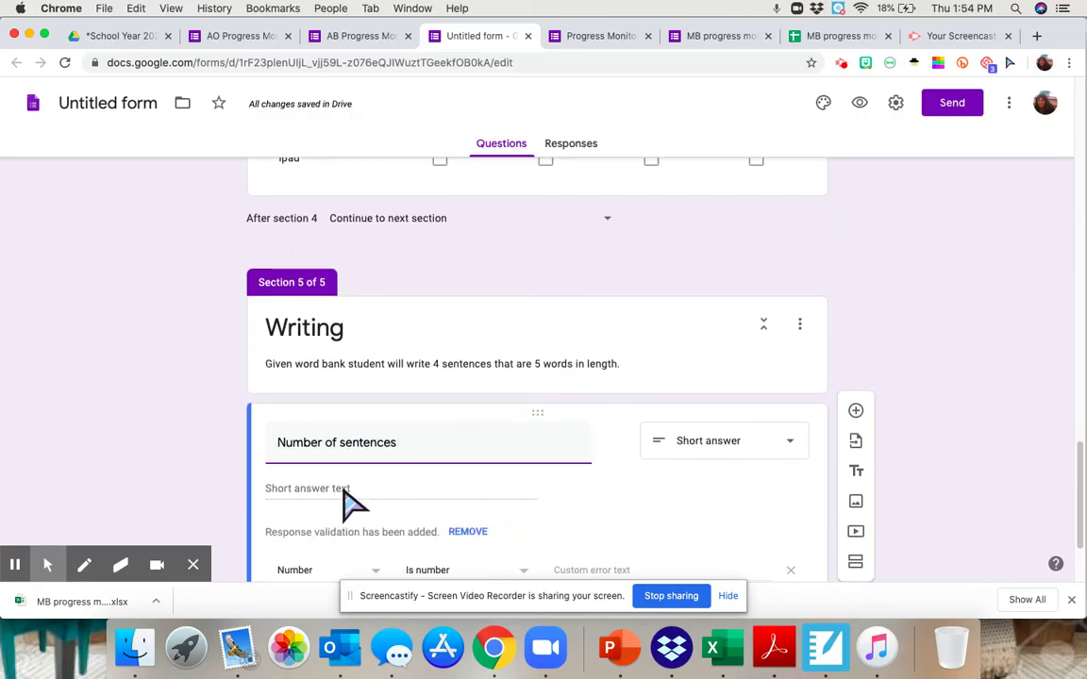
click(793, 456)
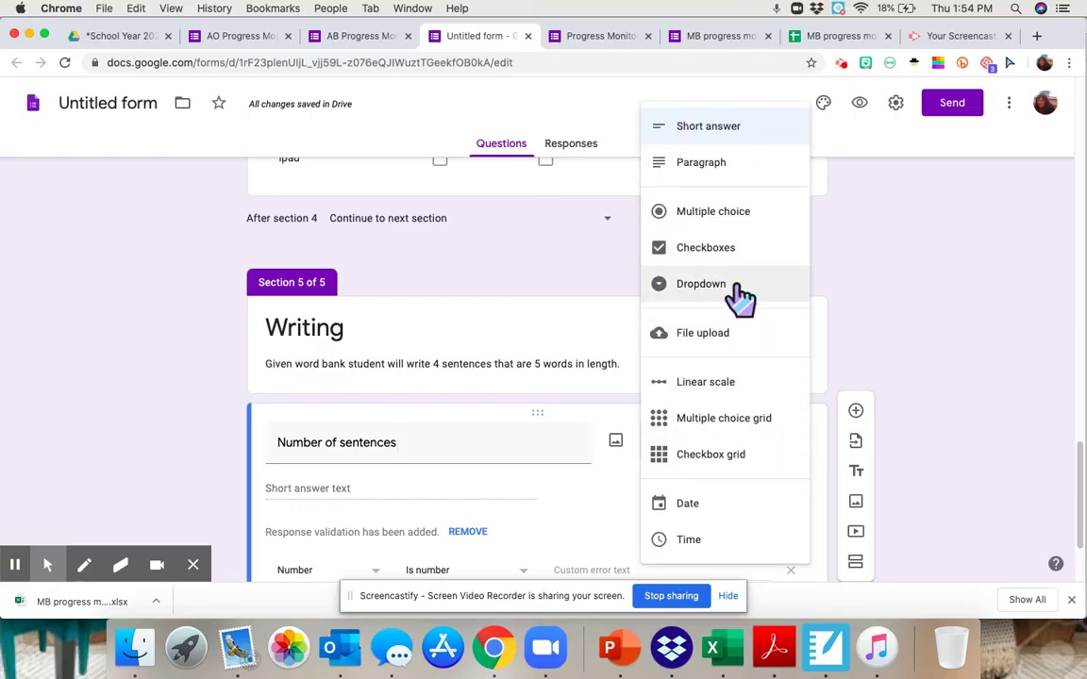
click(736, 283)
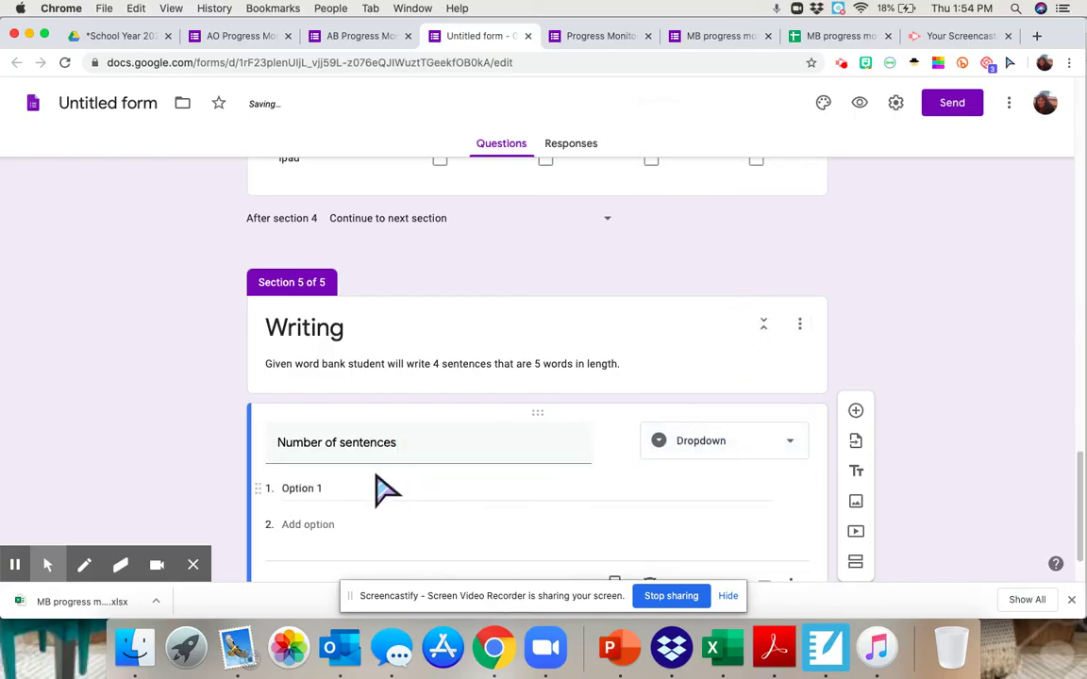
Enter the dropdown options 0, 1, 2, 3 and 4.
click(297, 490)
text(0)
key(Return)
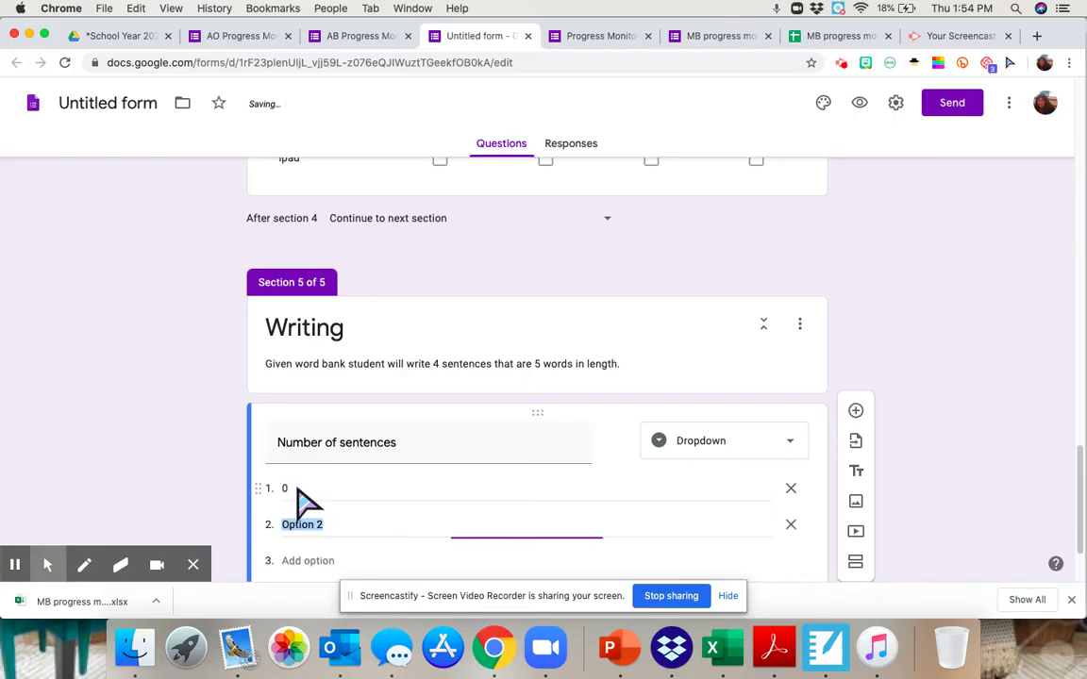
text(1)
key(Return)
text(2)
key(Return)
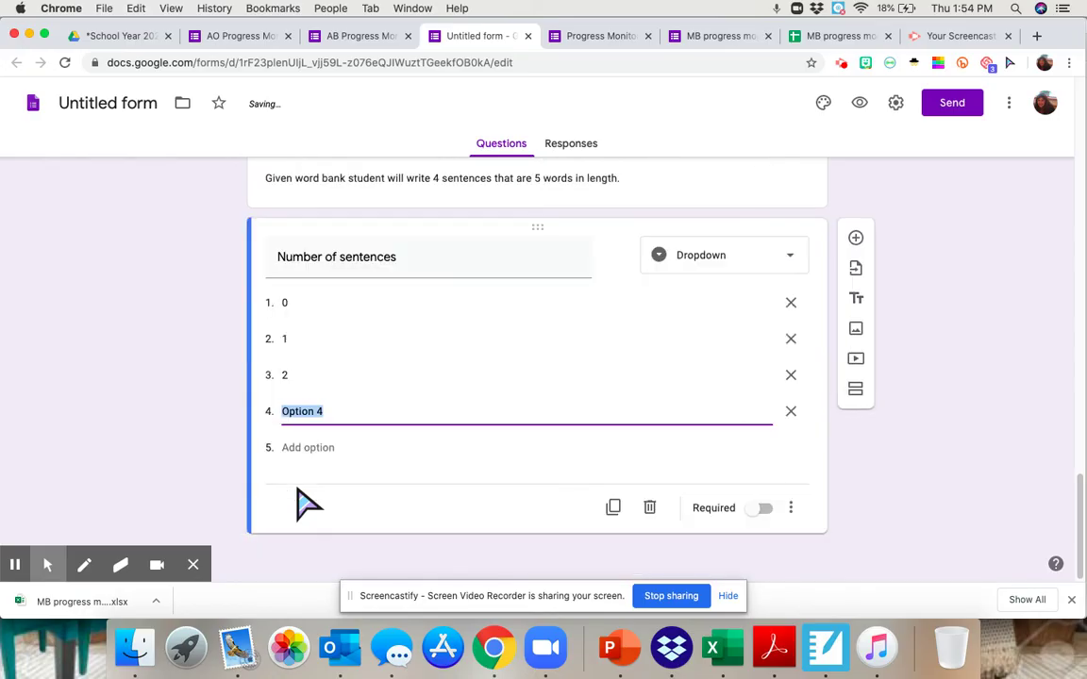
text(3)
key(Return)
text(4)
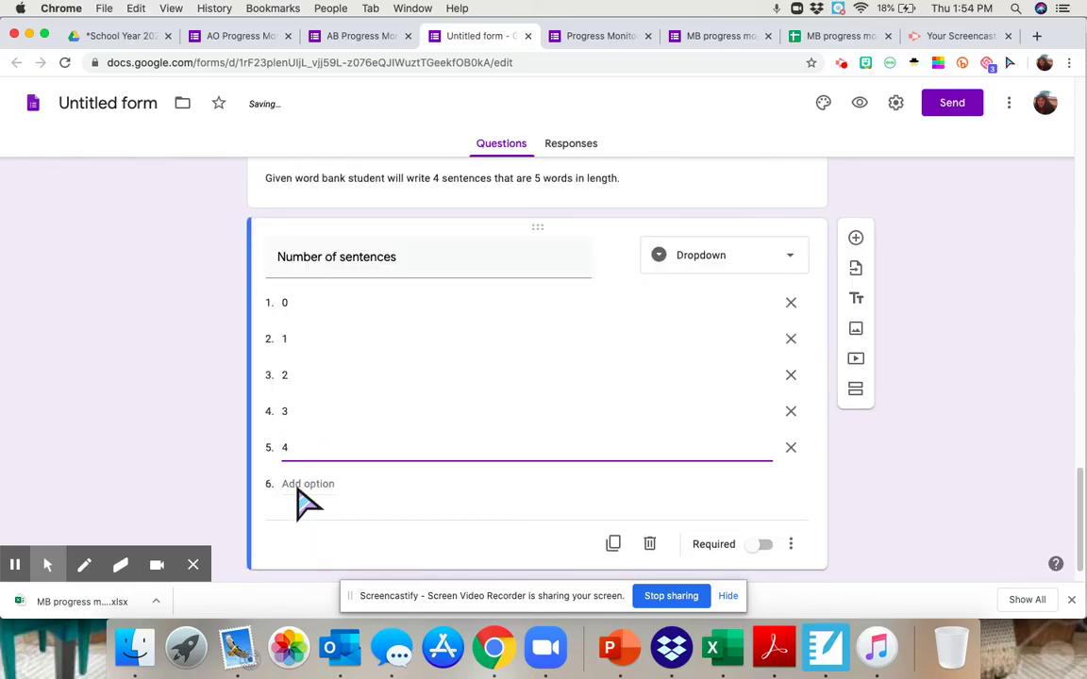
click(856, 514)
scroll(874, 492, down, 1)
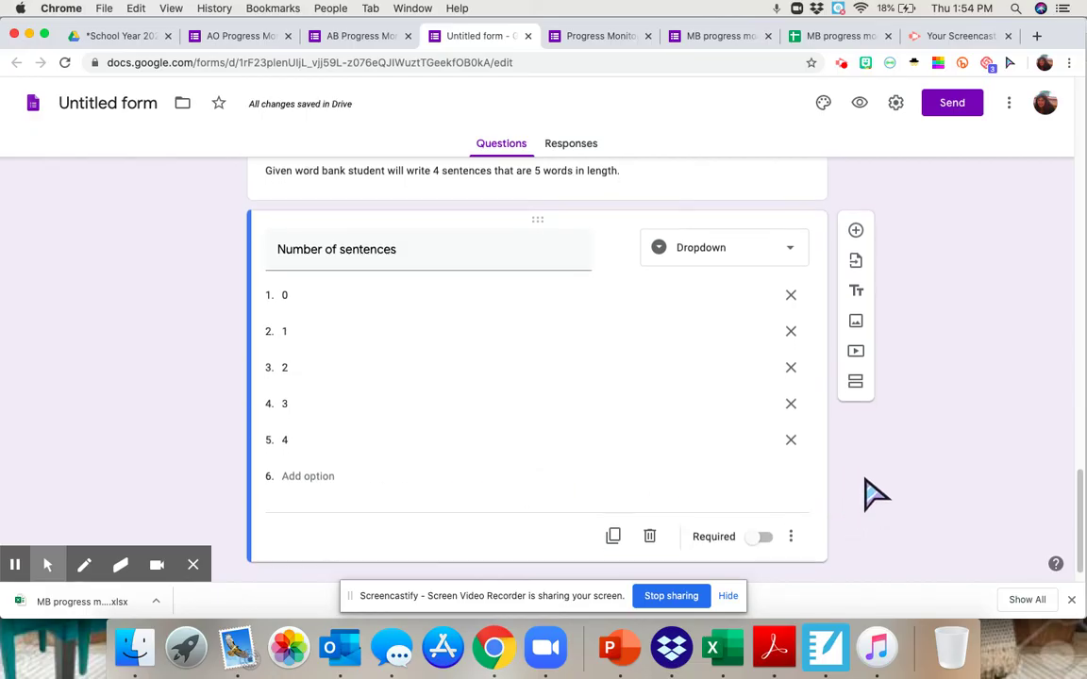
scroll(868, 493, up, 3)
scroll(867, 492, down, 1)
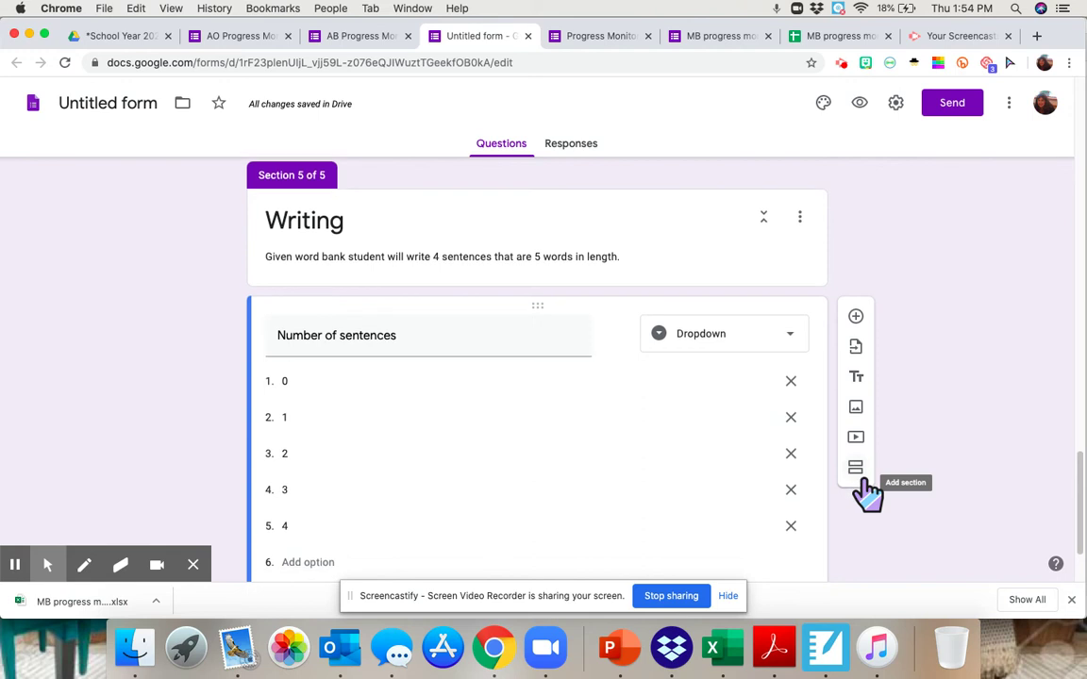
scroll(900, 505, down, 1)
scroll(906, 493, up, 10)
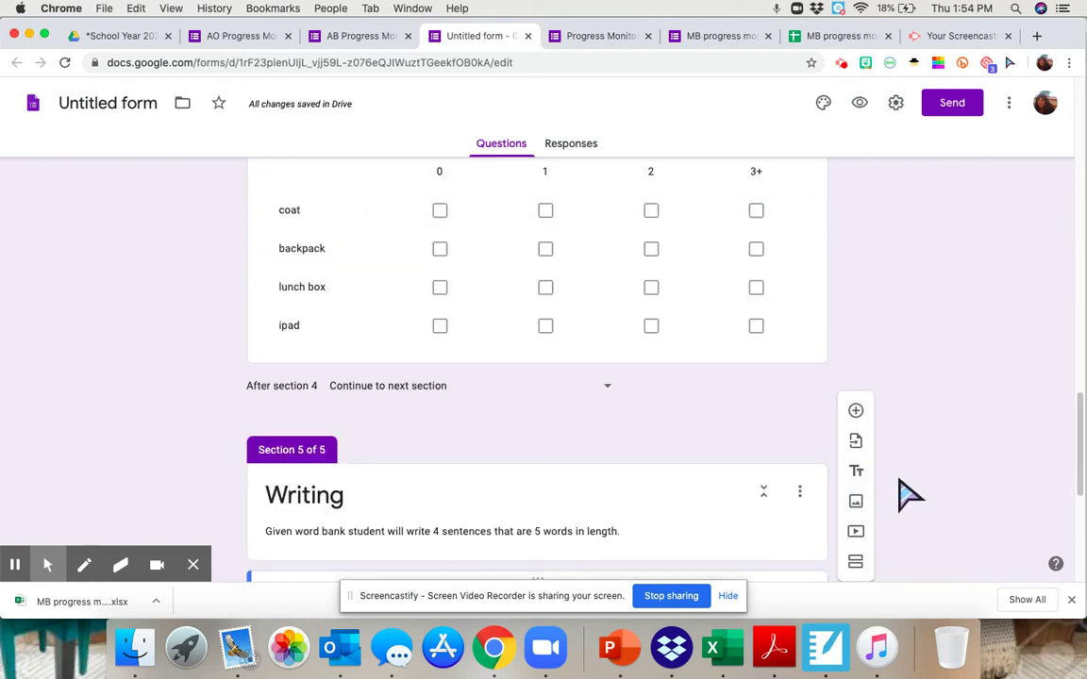
scroll(911, 486, up, 3)
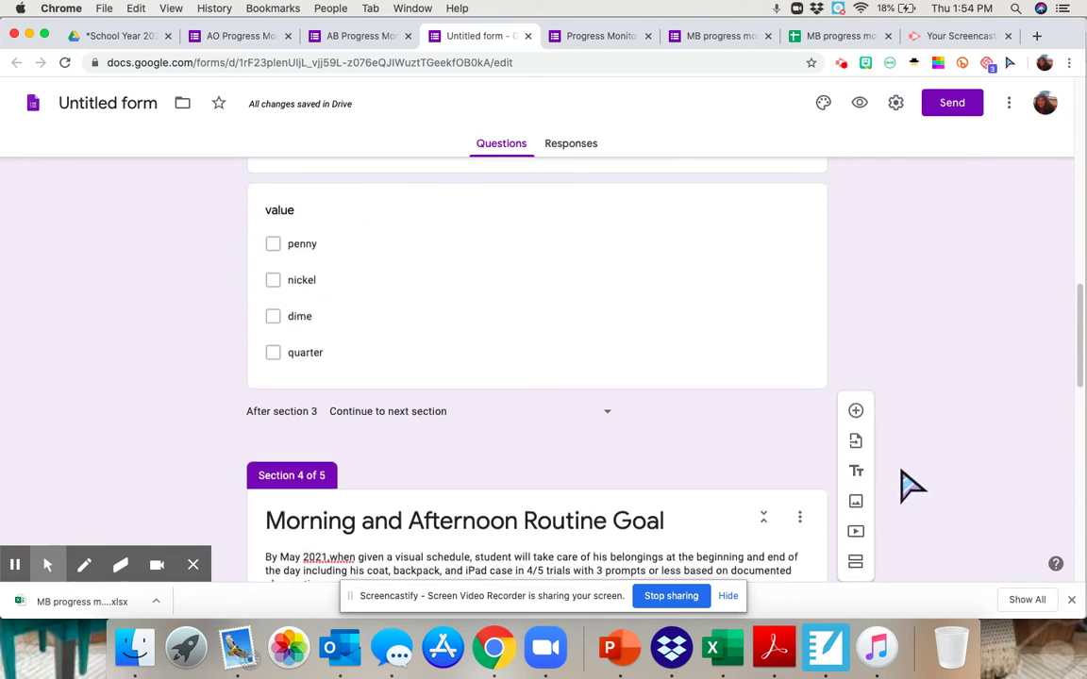
scroll(912, 486, up, 8)
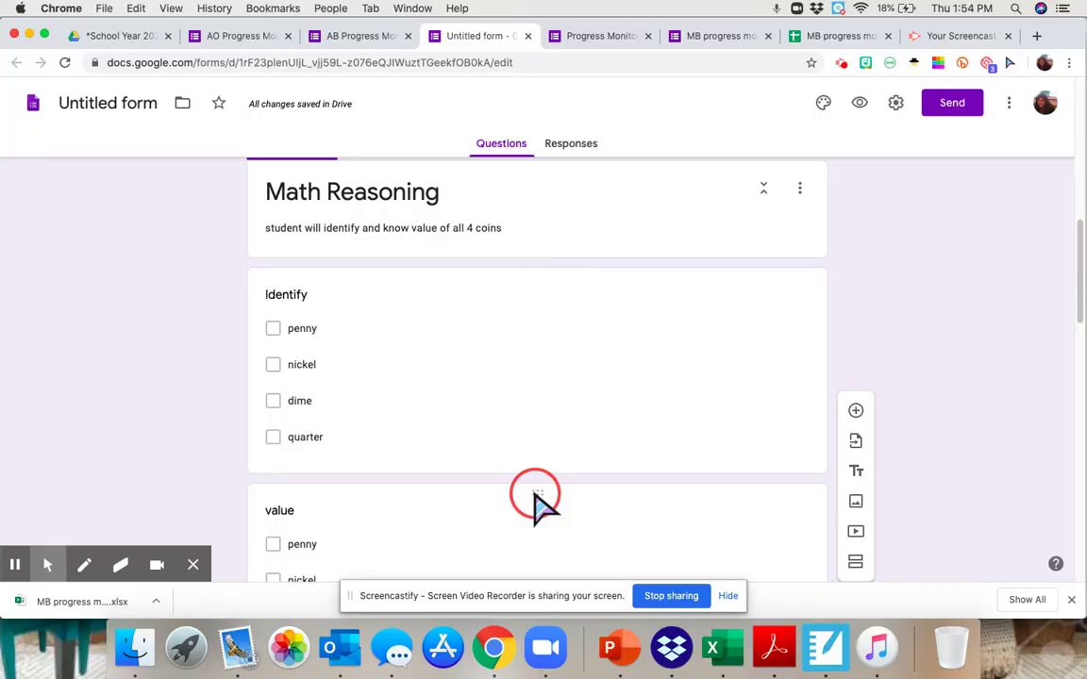
drag(535, 493, 528, 288)
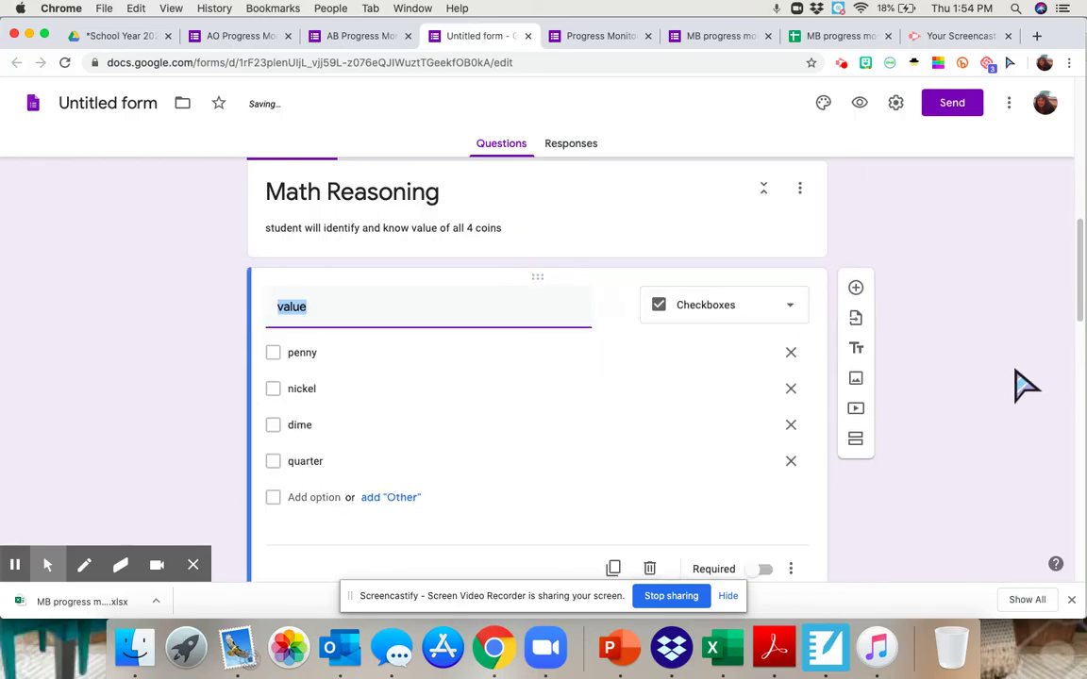
scroll(1024, 382, down, 1)
scroll(1024, 382, up, 2)
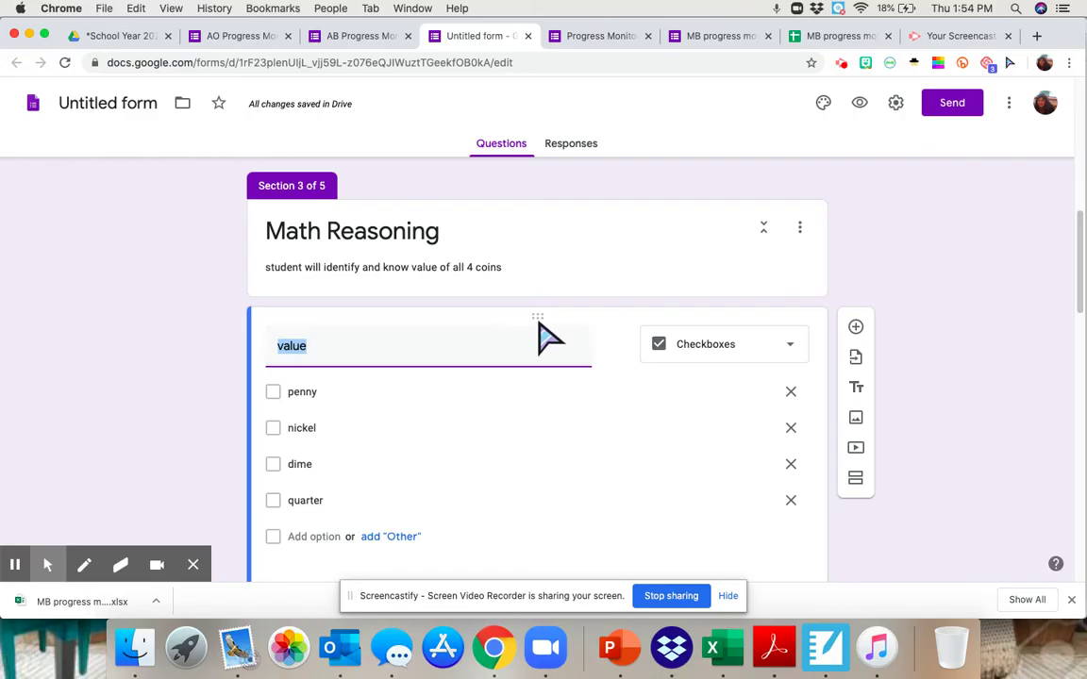
drag(538, 318, 563, 558)
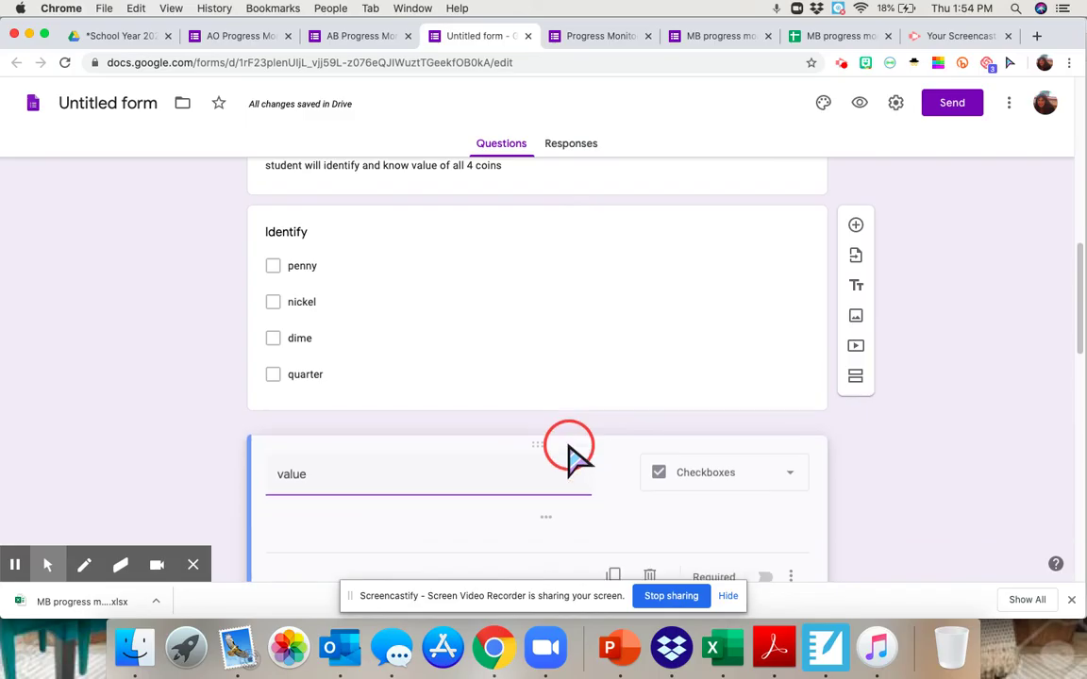
scroll(949, 443, up, 2)
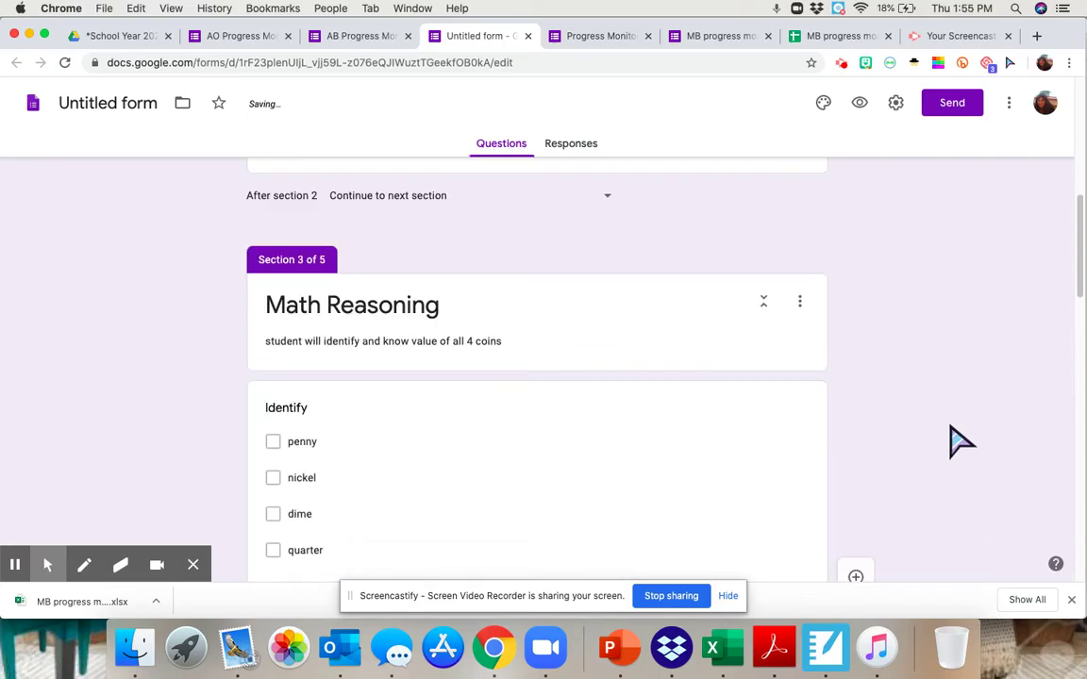
scroll(958, 436, up, 3)
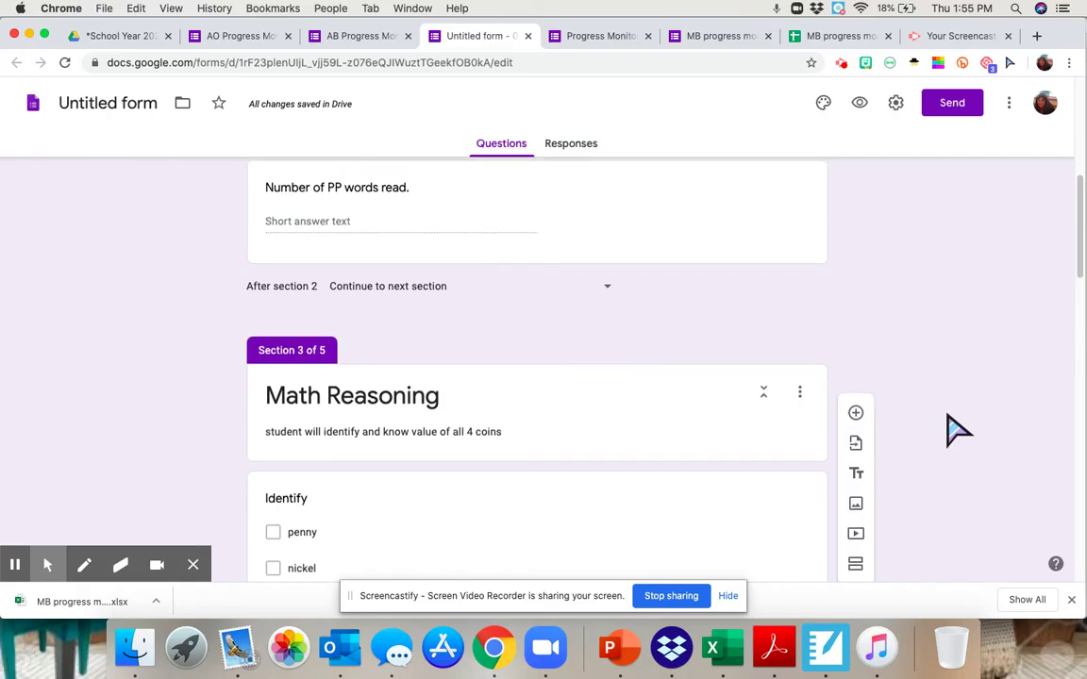
scroll(959, 430, up, 5)
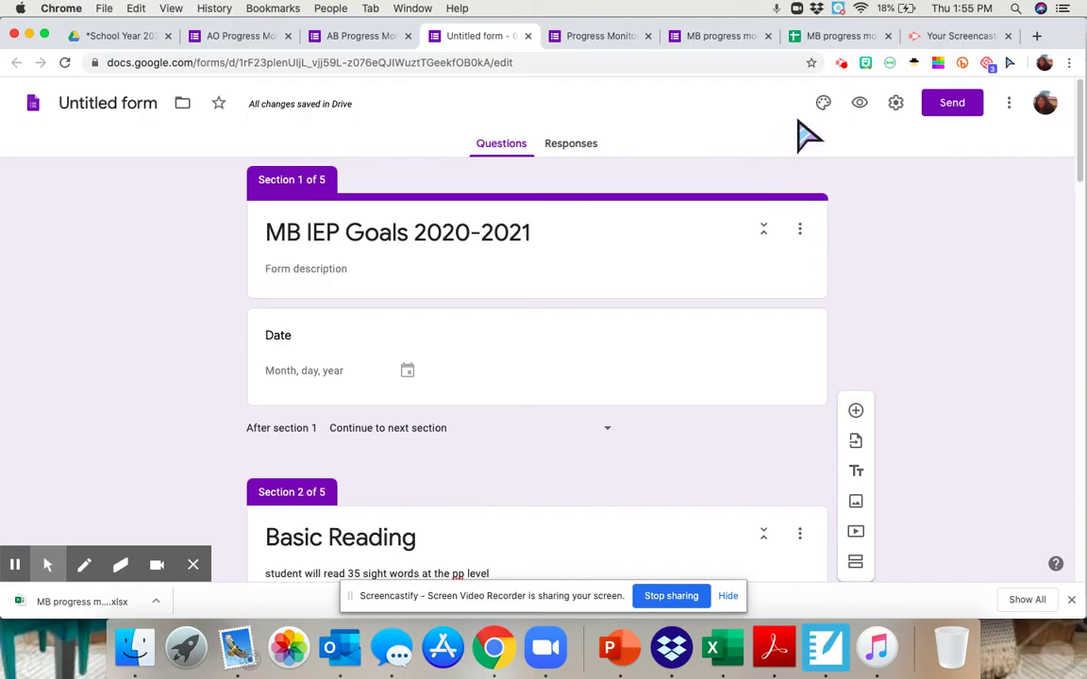
Name the form 'MB IEP Goals 2020-2021', preview it with date June 4, 2020, and reach Basic Reading.
click(83, 104)
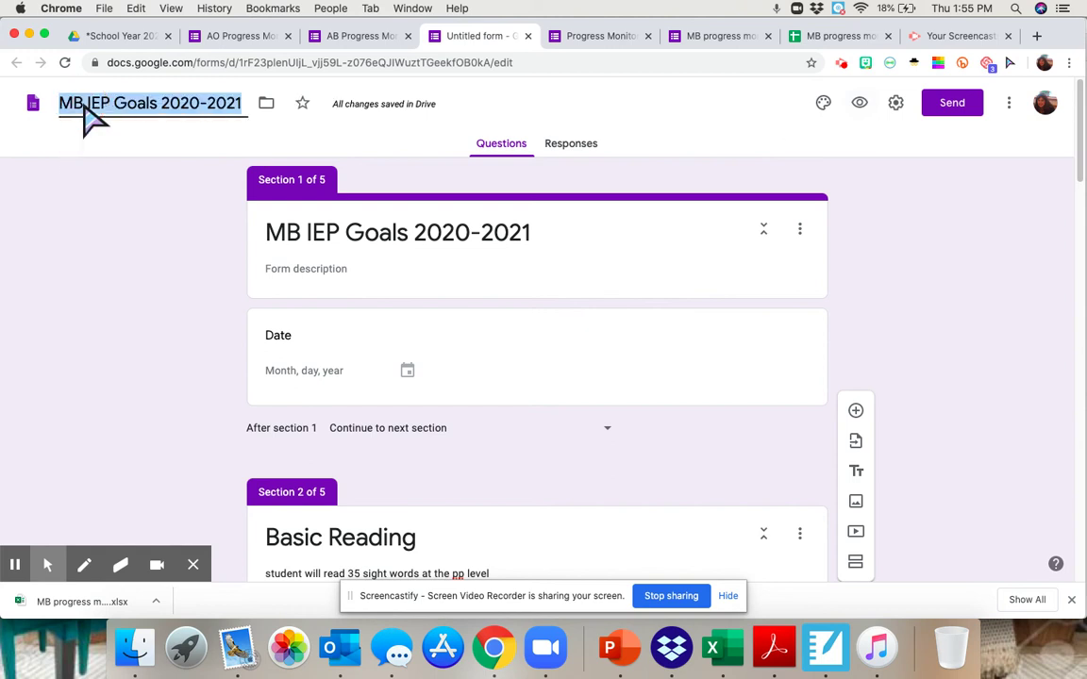
click(859, 104)
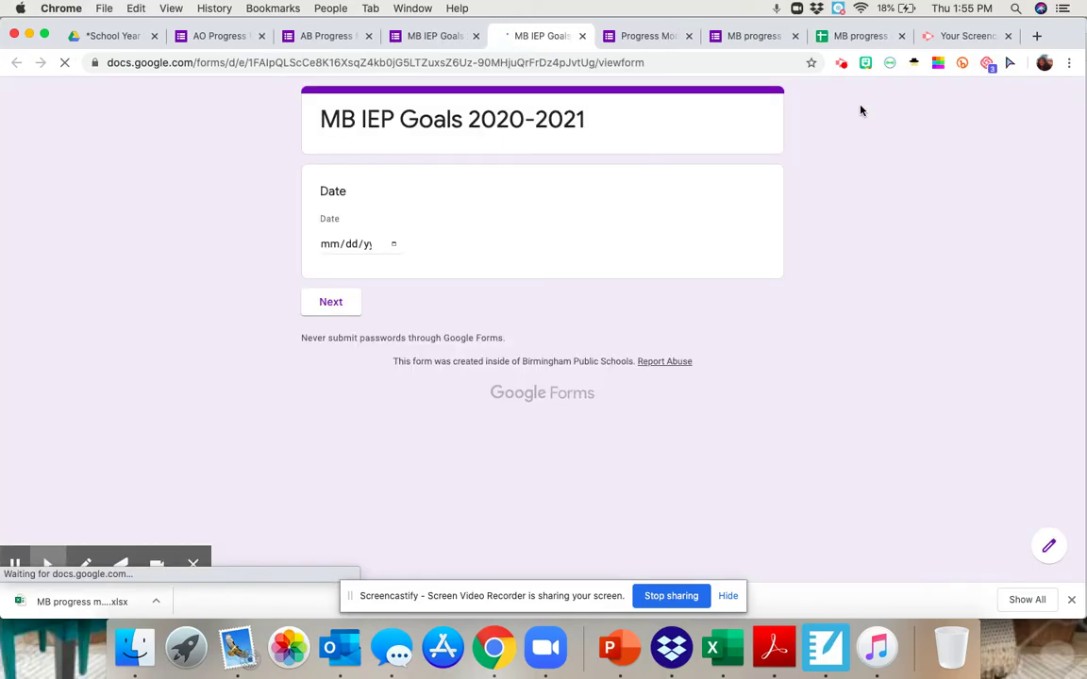
click(392, 244)
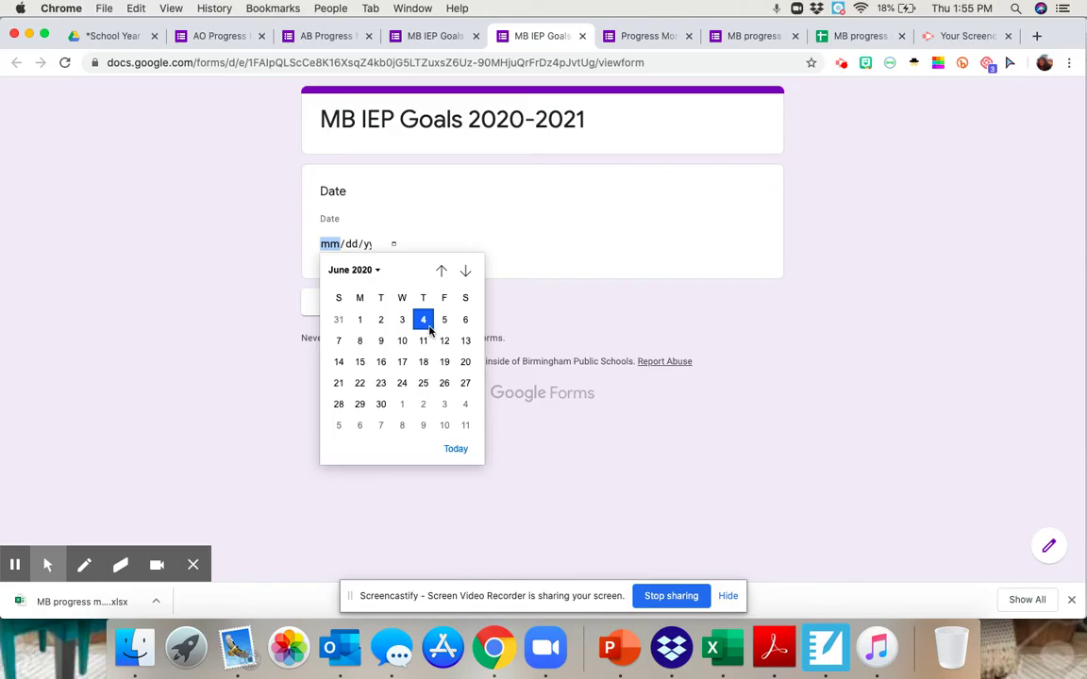
click(425, 322)
click(335, 306)
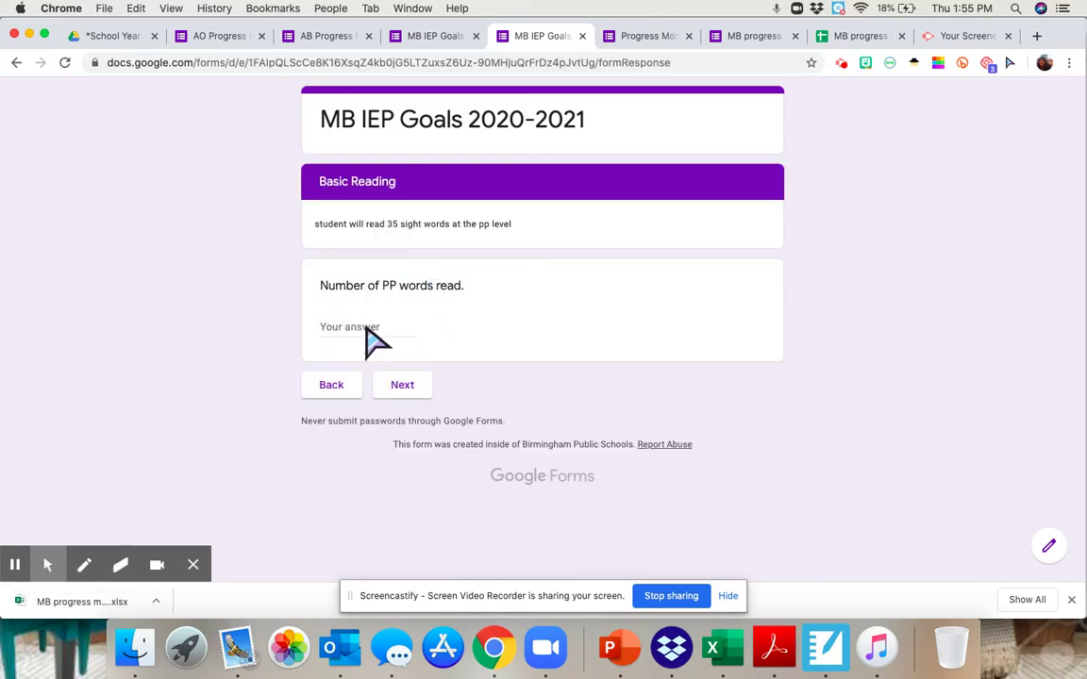
Answer PP words read, mark penny, nickel and quarter identified, and penny for value.
click(367, 330)
click(403, 387)
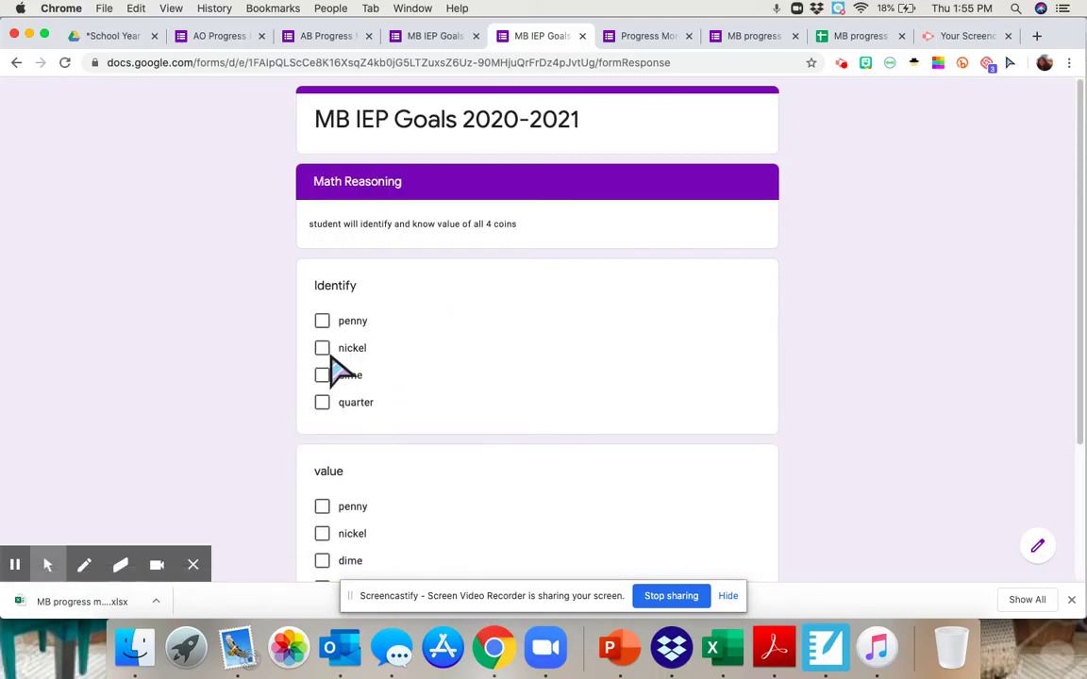
click(322, 322)
click(322, 349)
click(321, 403)
scroll(430, 443, down, 3)
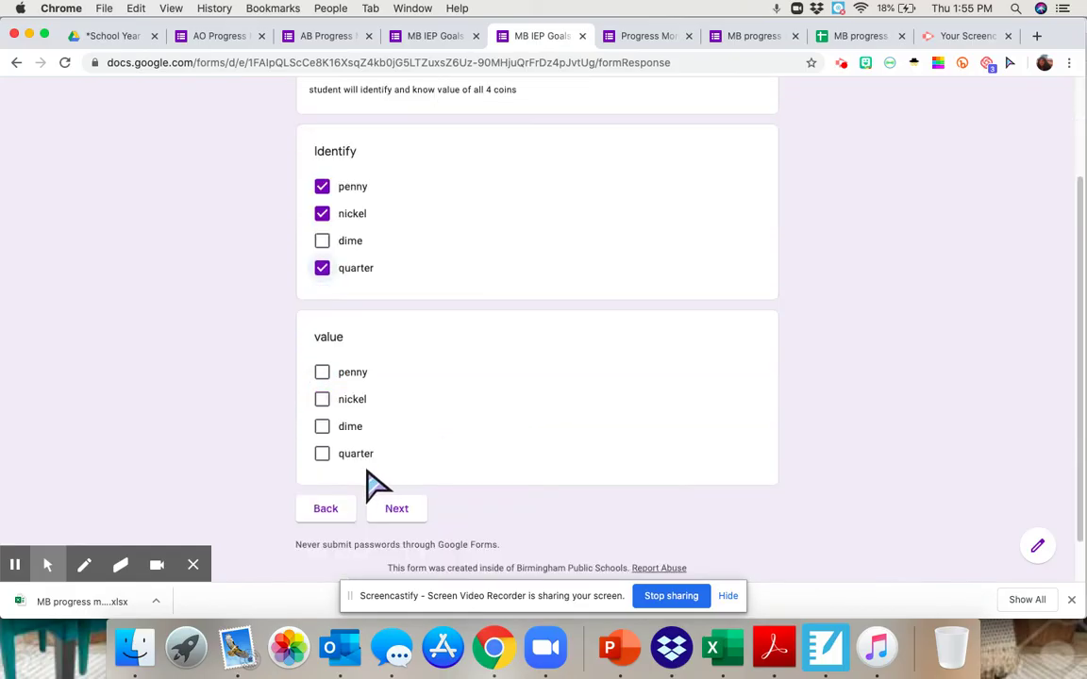
click(322, 373)
click(400, 512)
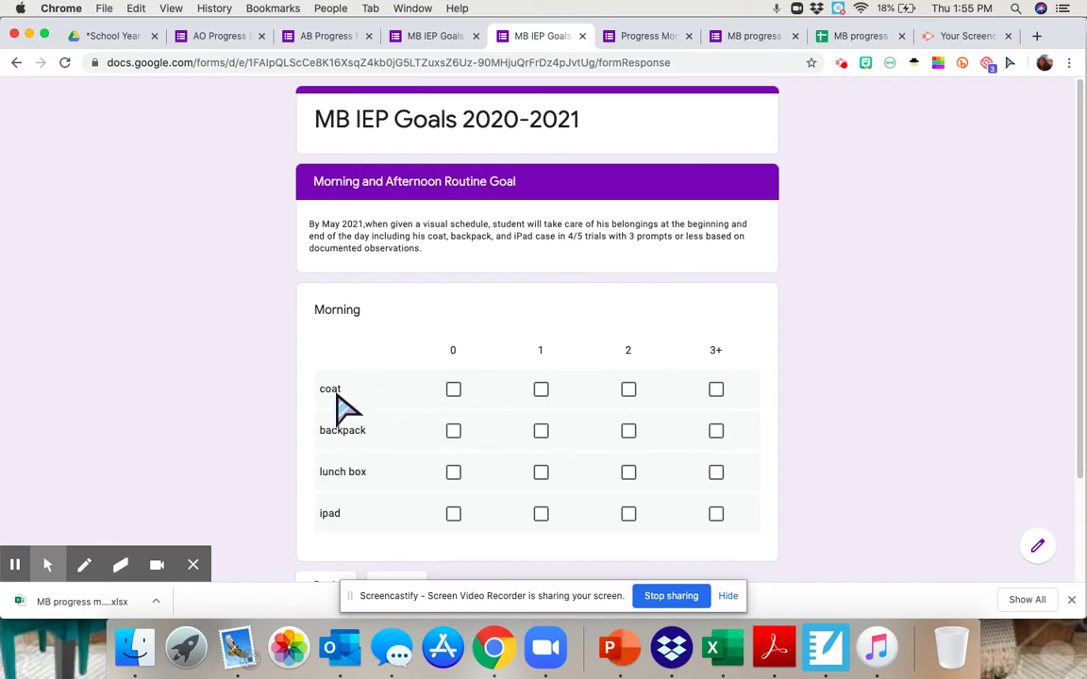
Record Morning prompts: coat 0, backpack 1, lunch box 1, ipad 2.
click(453, 391)
click(541, 432)
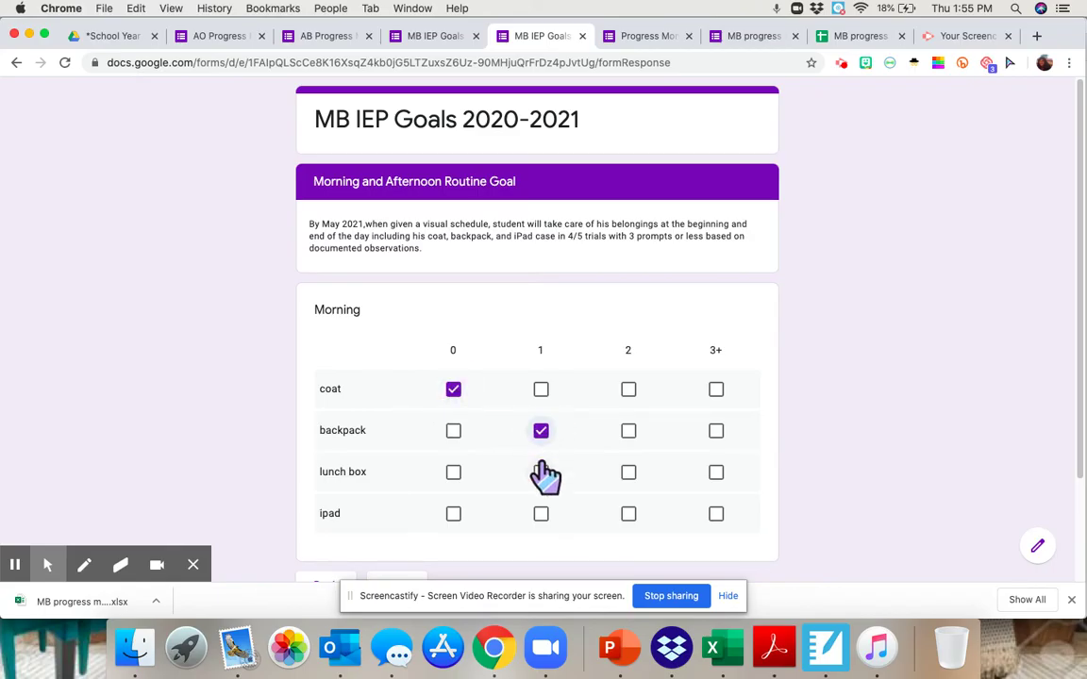
click(543, 473)
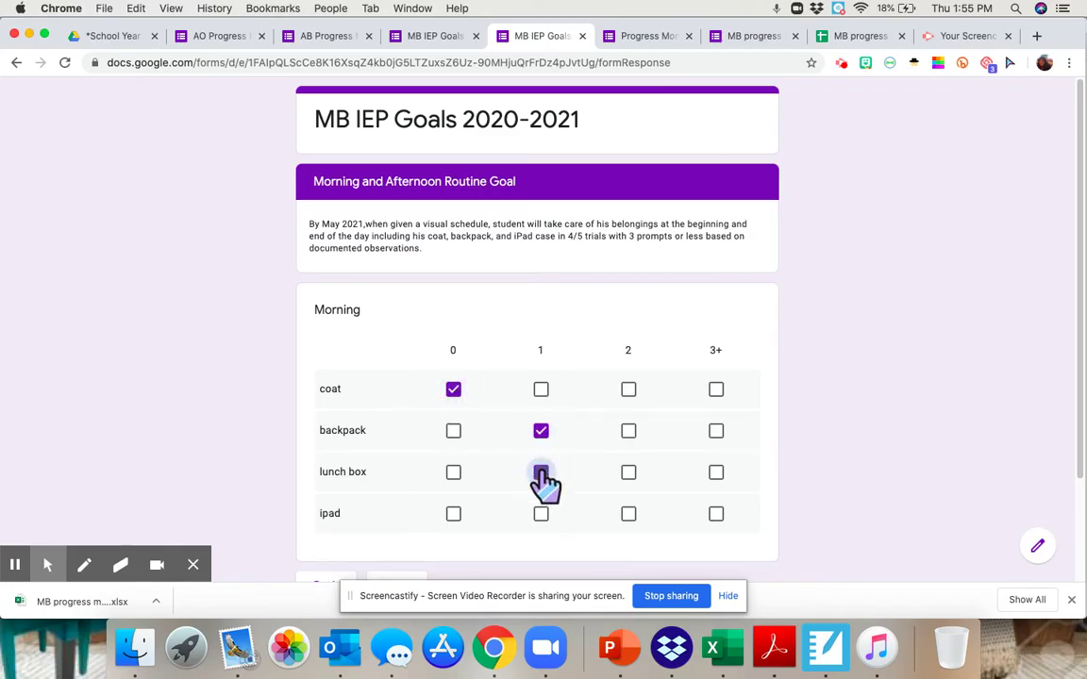
click(628, 514)
scroll(686, 512, down, 3)
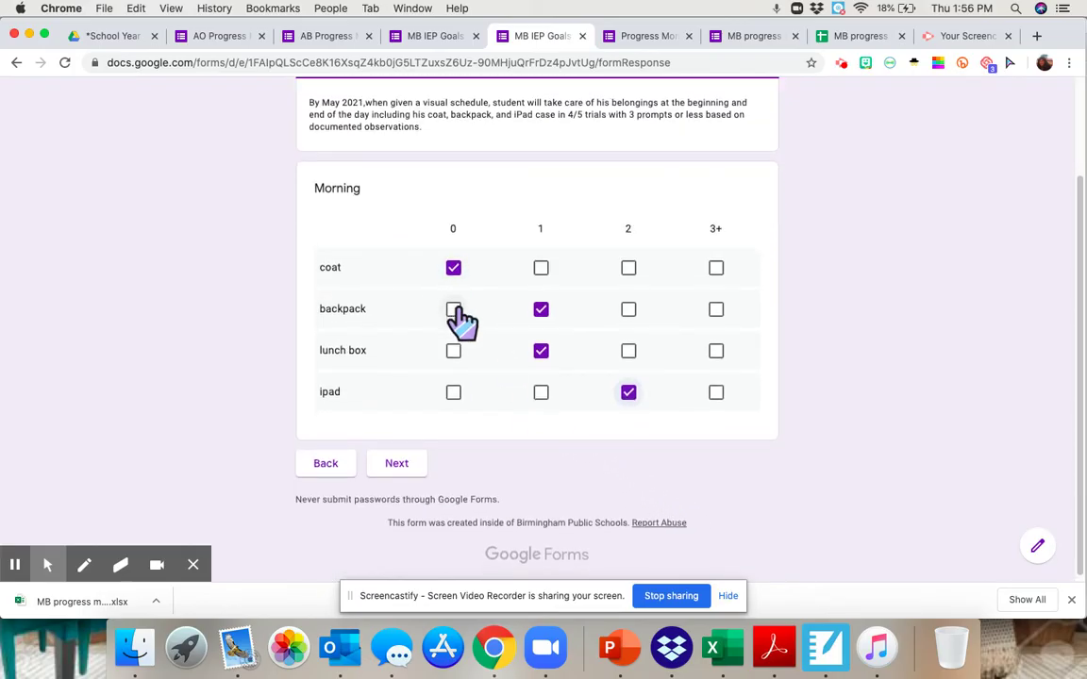
scroll(459, 322, up, 1)
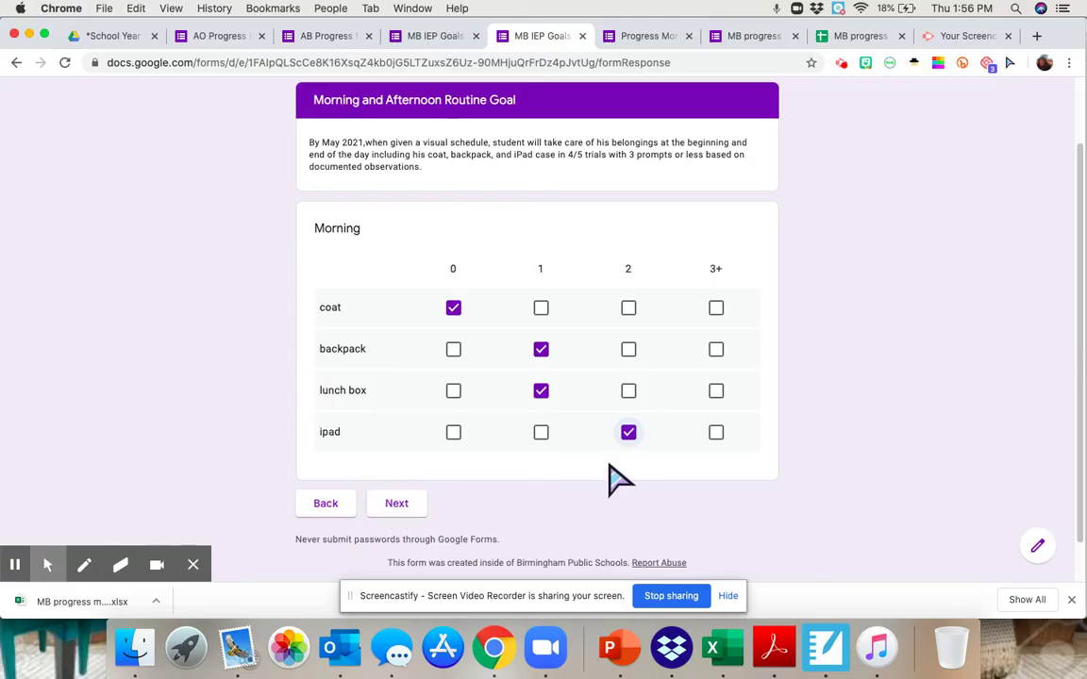
click(401, 507)
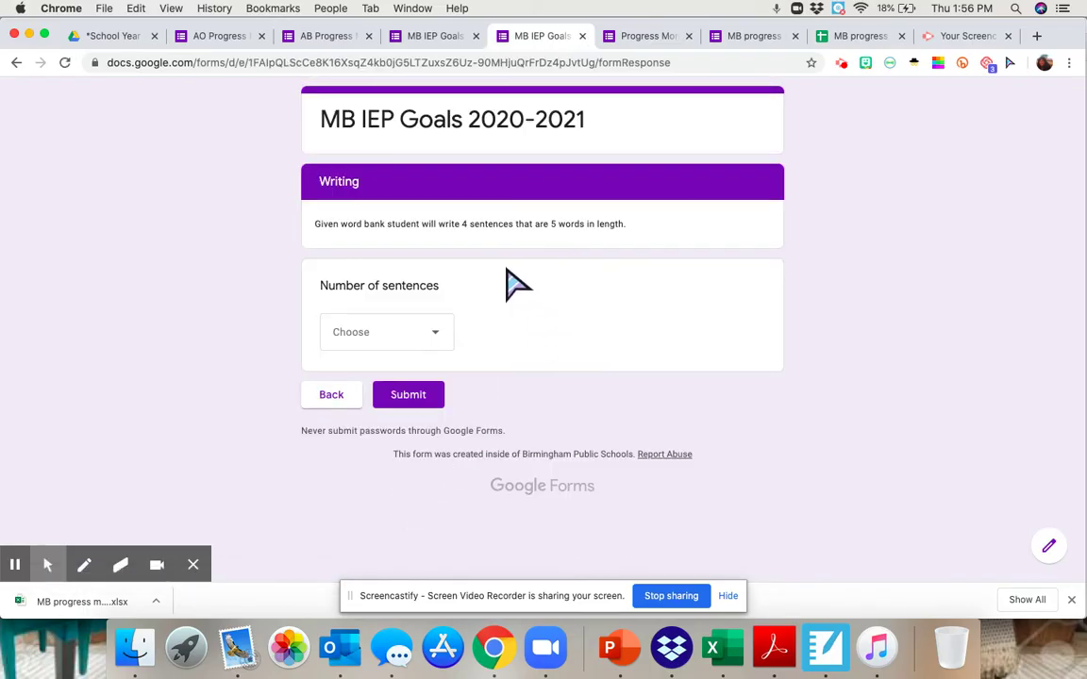
Answer 2 for Number of sentences, submit, and start another response.
click(439, 335)
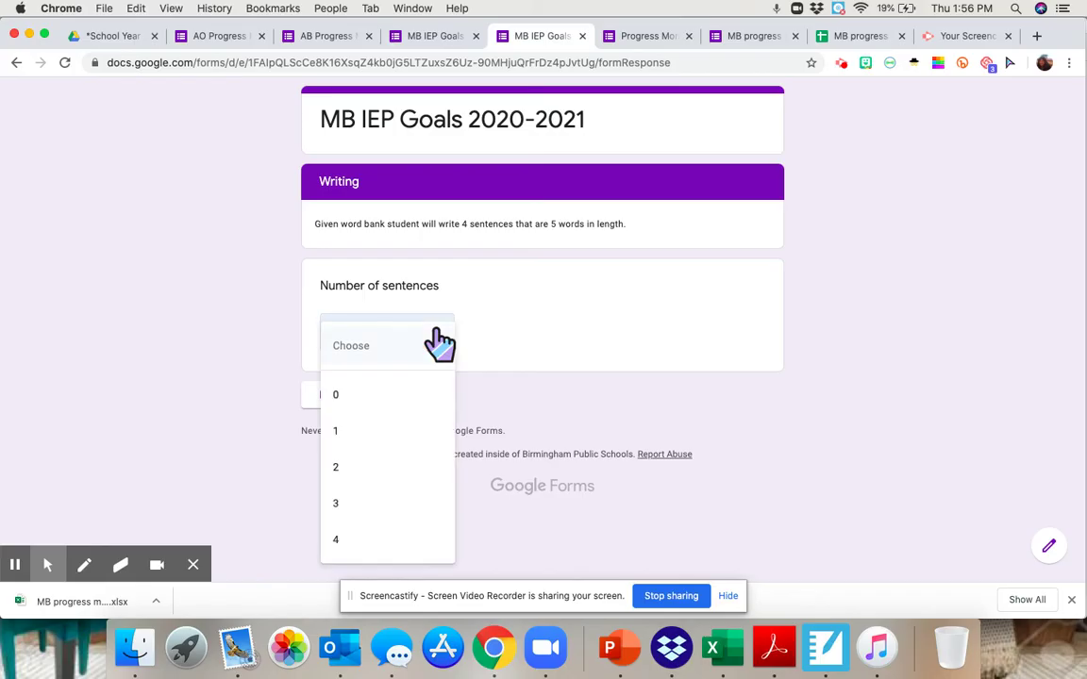
click(382, 468)
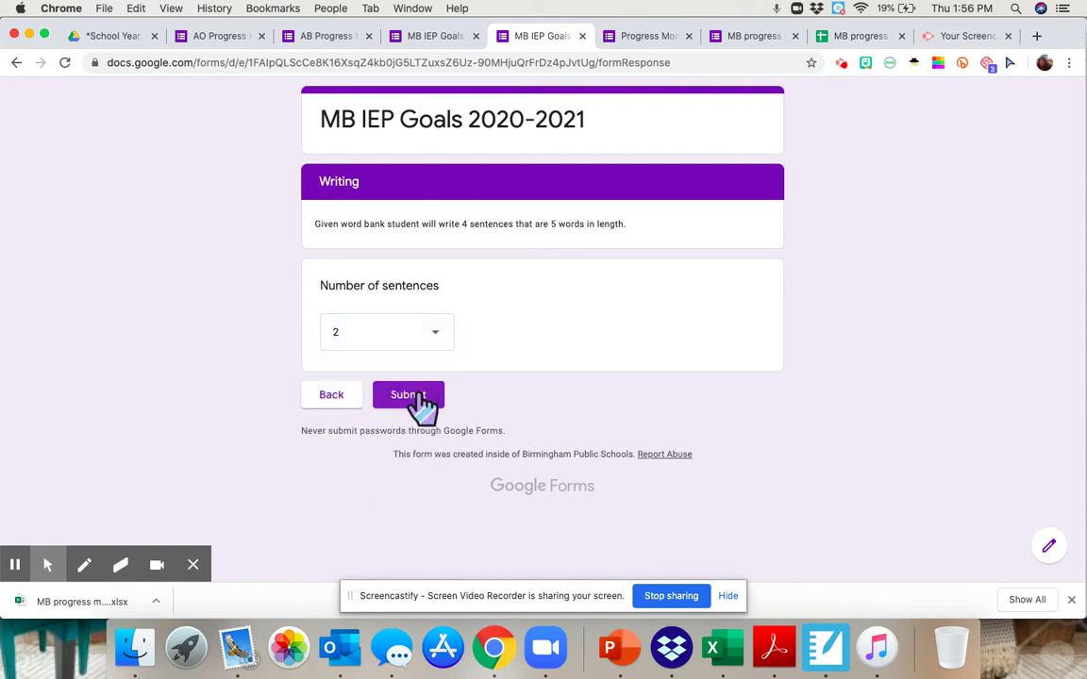
click(416, 396)
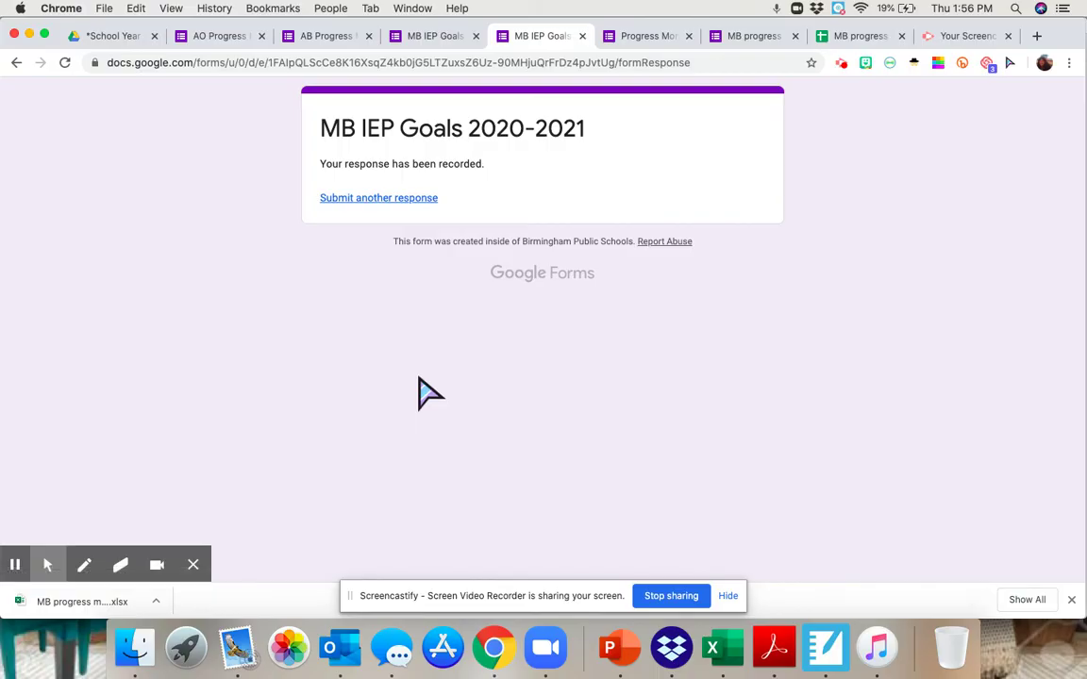
click(381, 200)
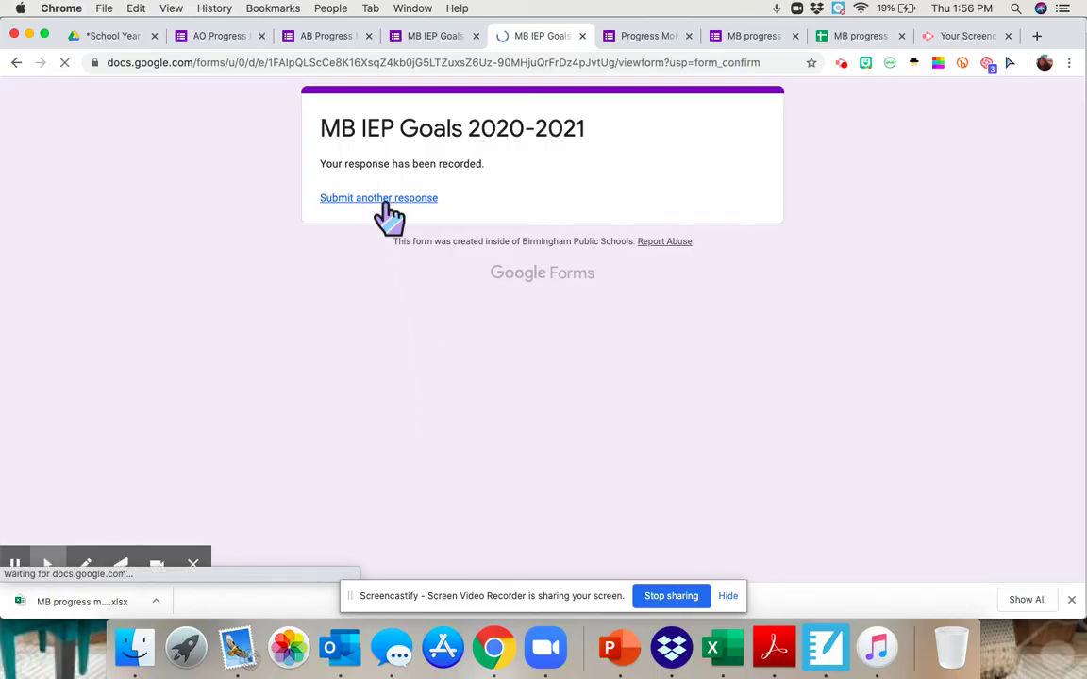
Date the second response June 1, 2020 and enter 15 PP words read.
click(390, 249)
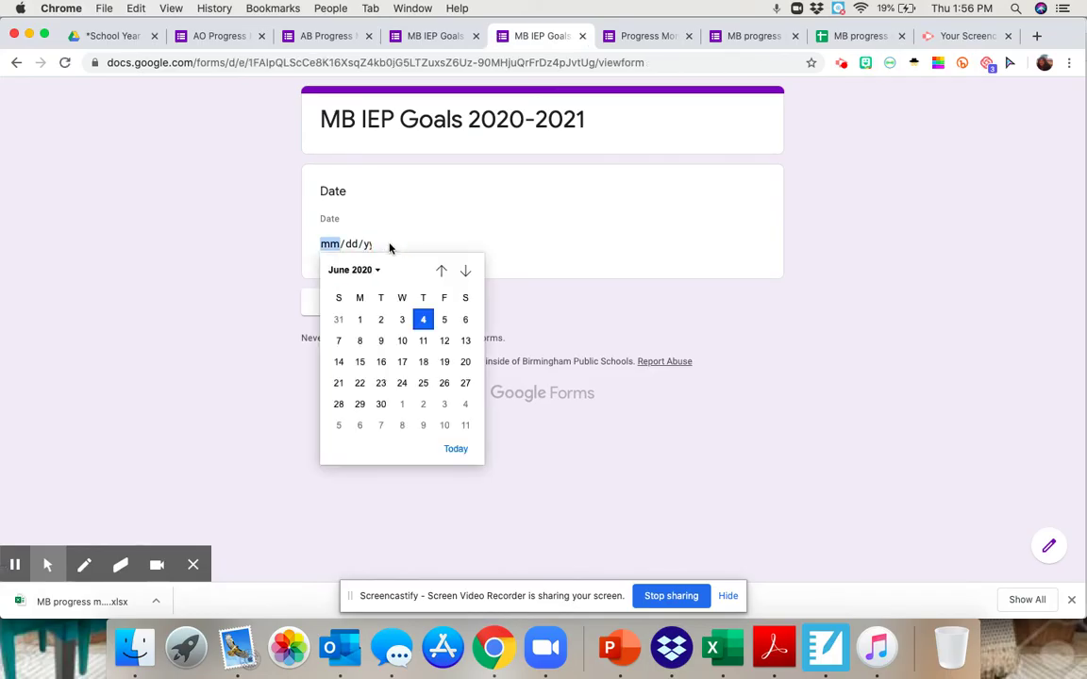
click(362, 321)
click(340, 304)
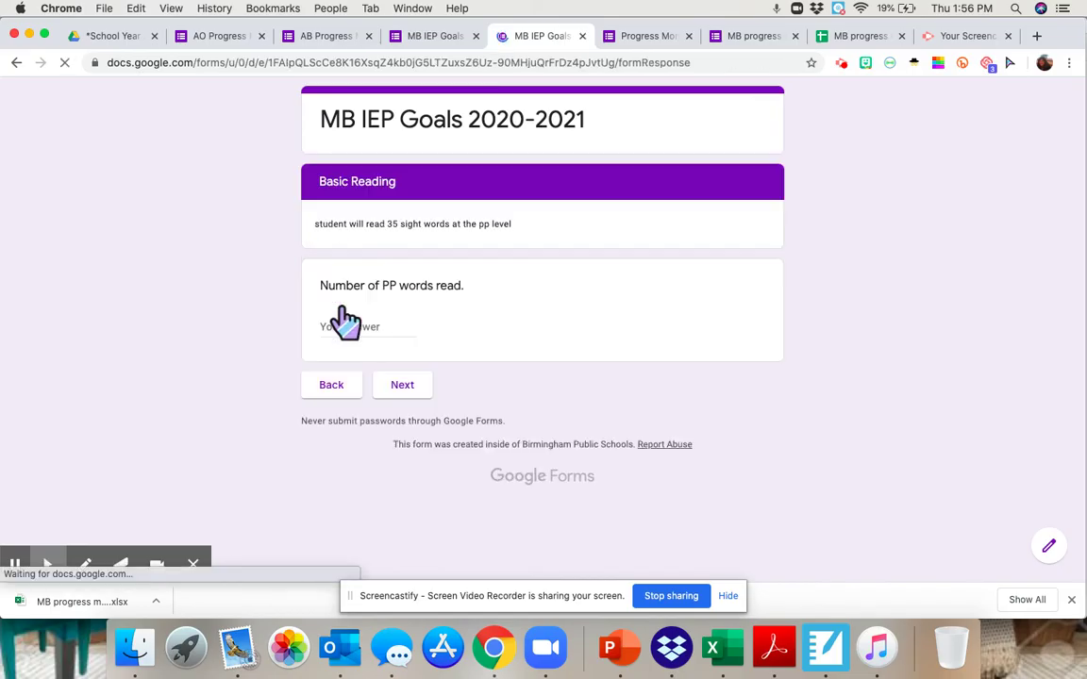
click(364, 323)
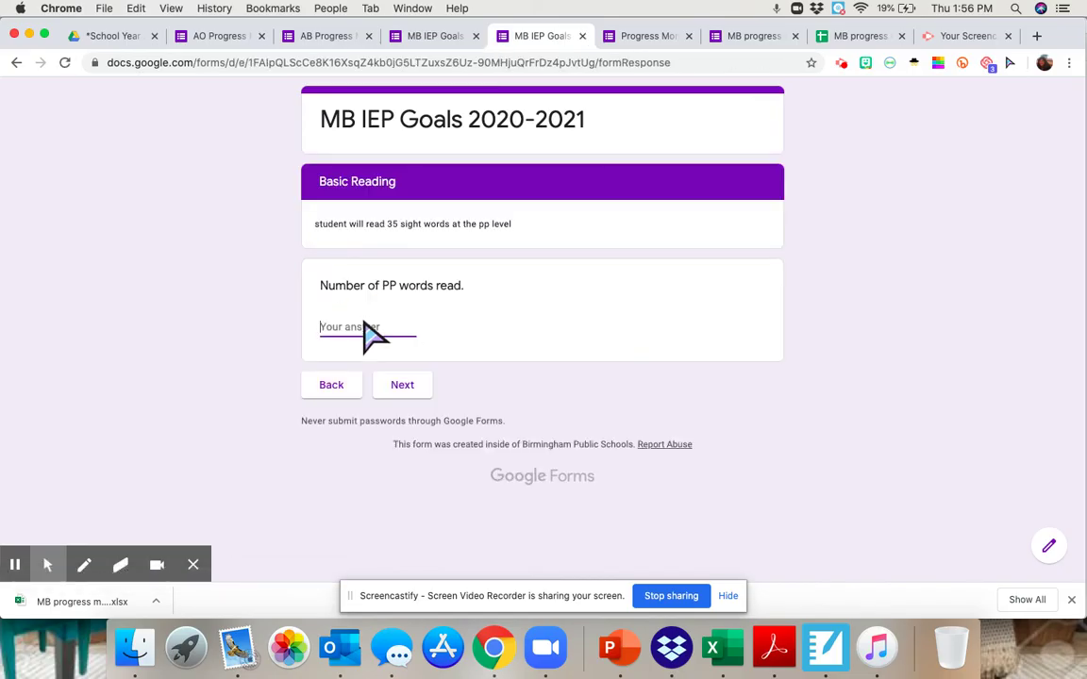
text(15)
click(404, 387)
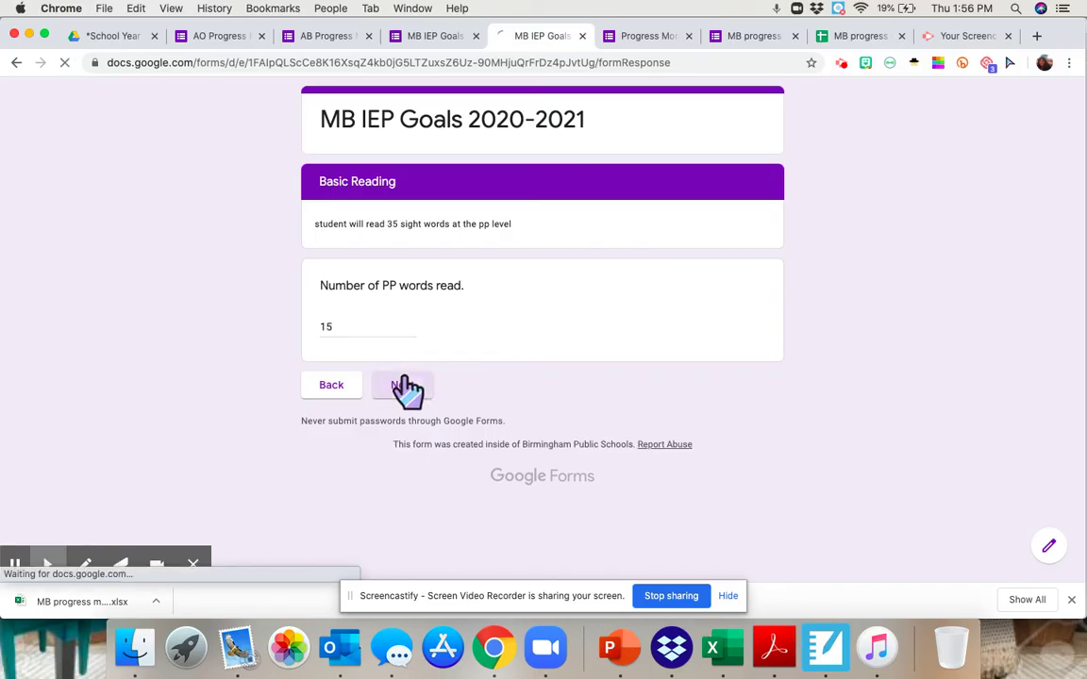
Mark nickel and dime as identified and quarter for value.
click(320, 370)
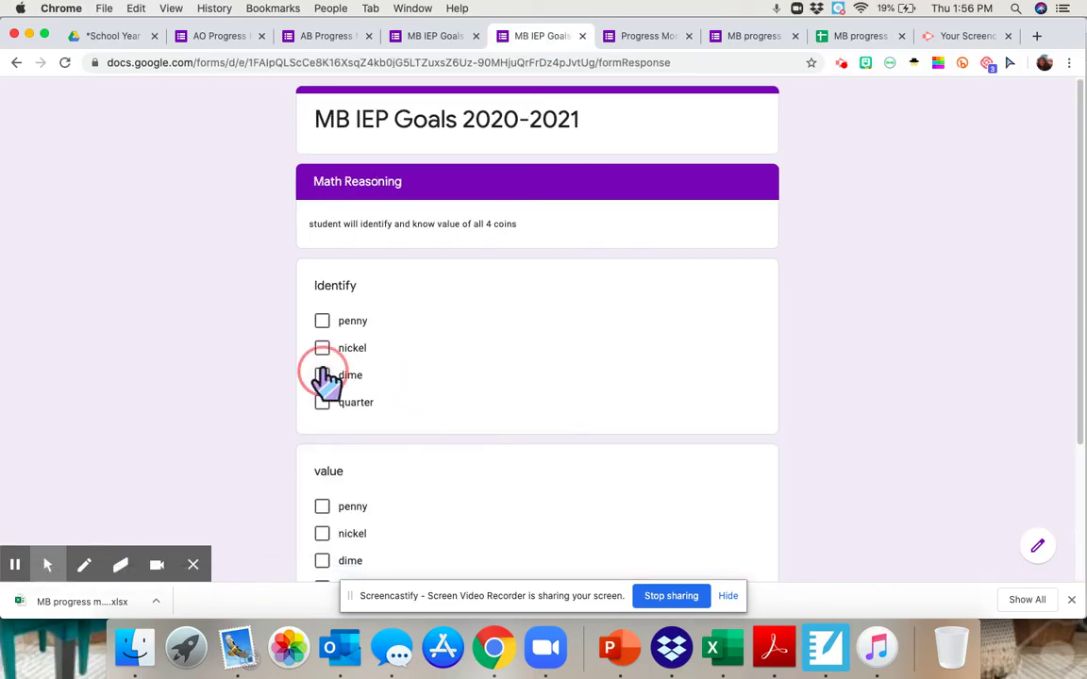
click(322, 352)
scroll(412, 466, down, 2)
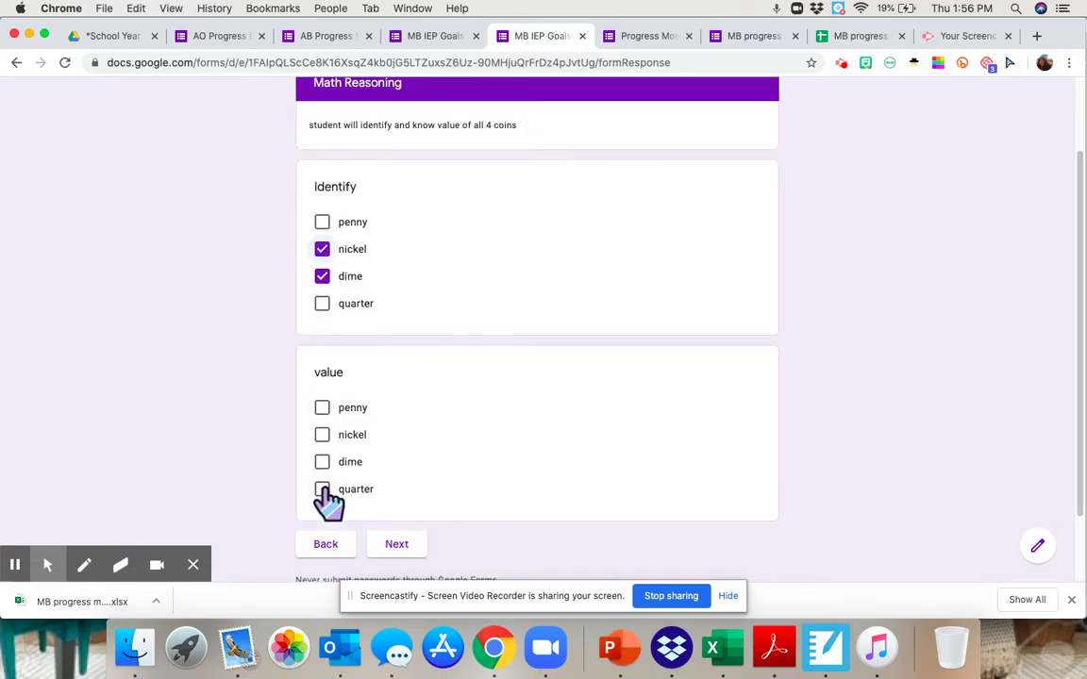
click(322, 488)
click(398, 545)
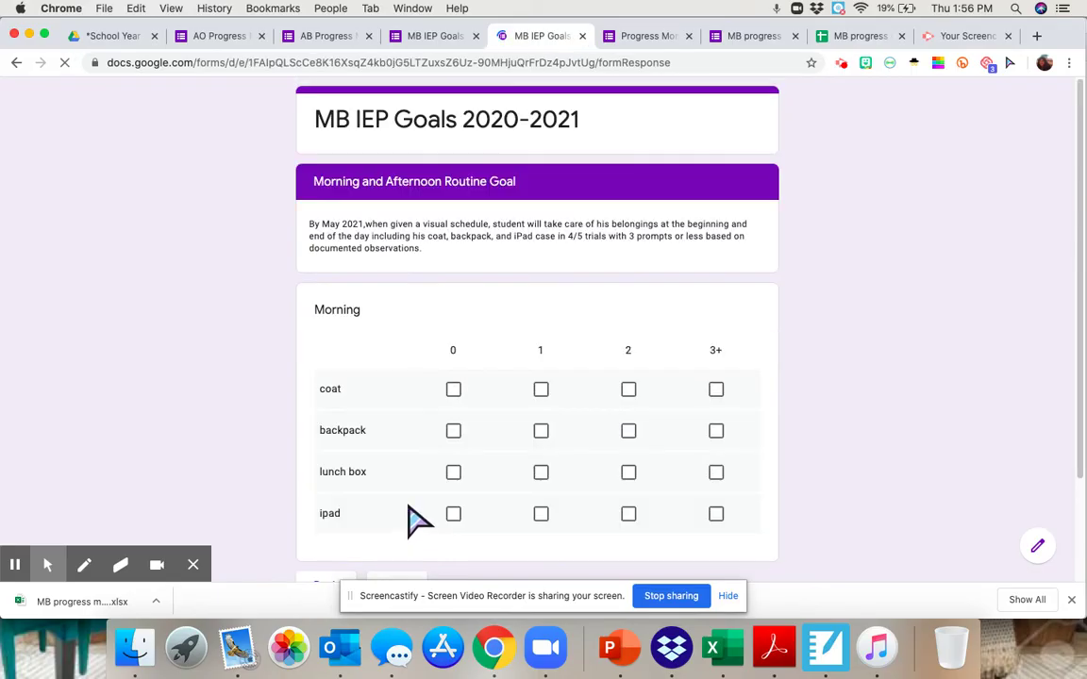
Record 0 Morning prompts for coat, backpack, lunch box and ipad.
click(454, 391)
click(453, 431)
click(454, 473)
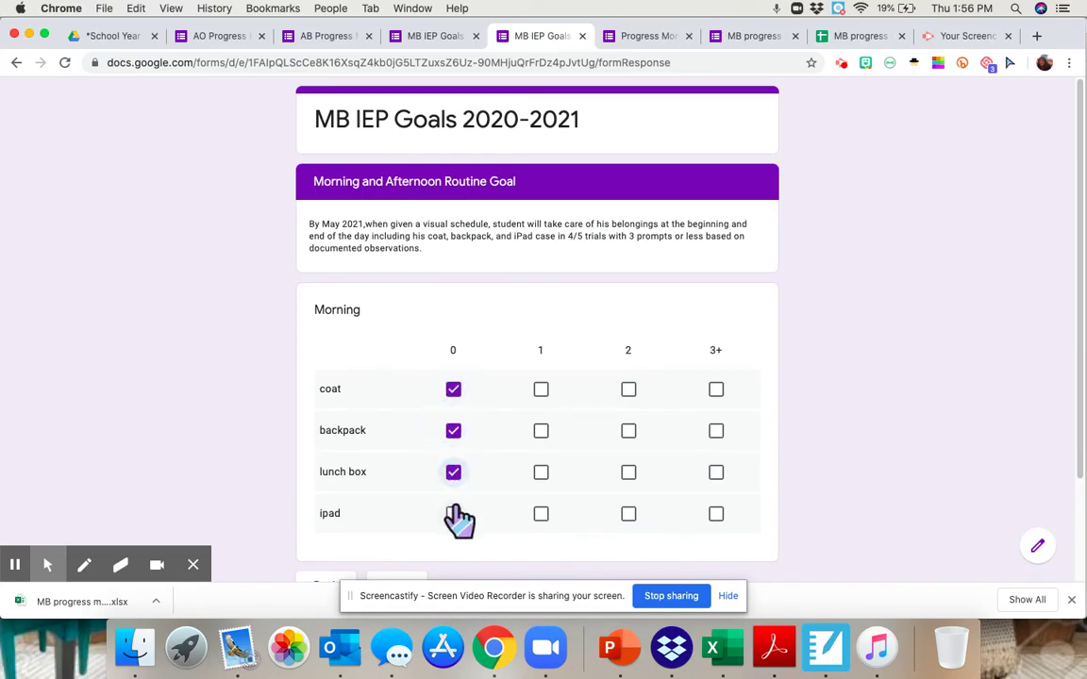
click(454, 514)
scroll(516, 486, down, 3)
click(396, 460)
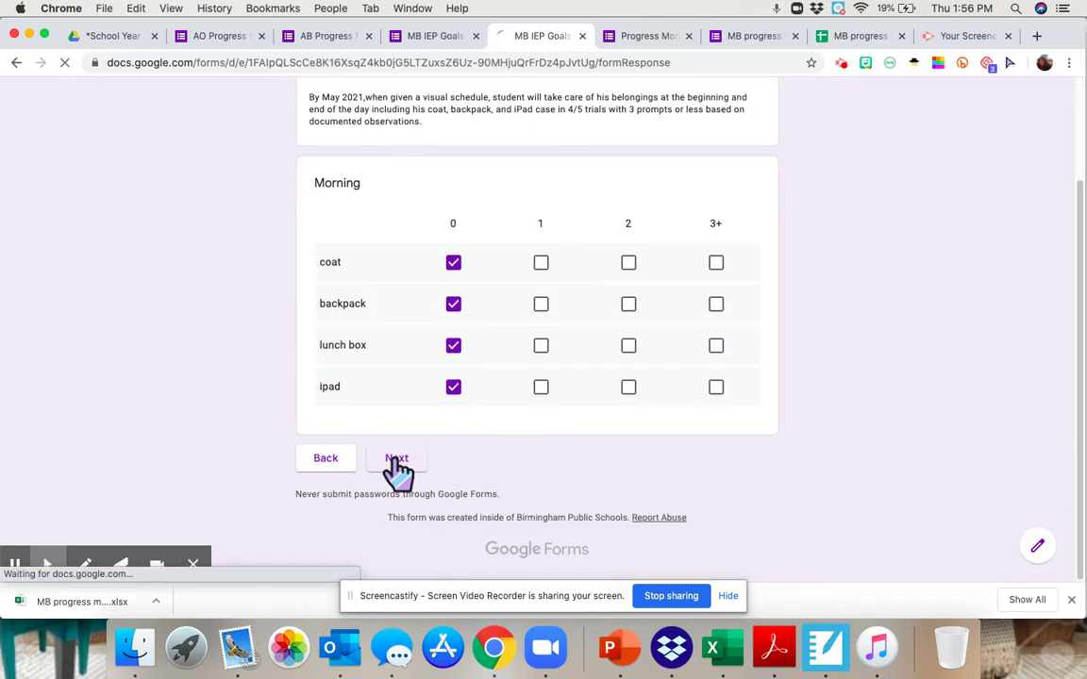
click(396, 331)
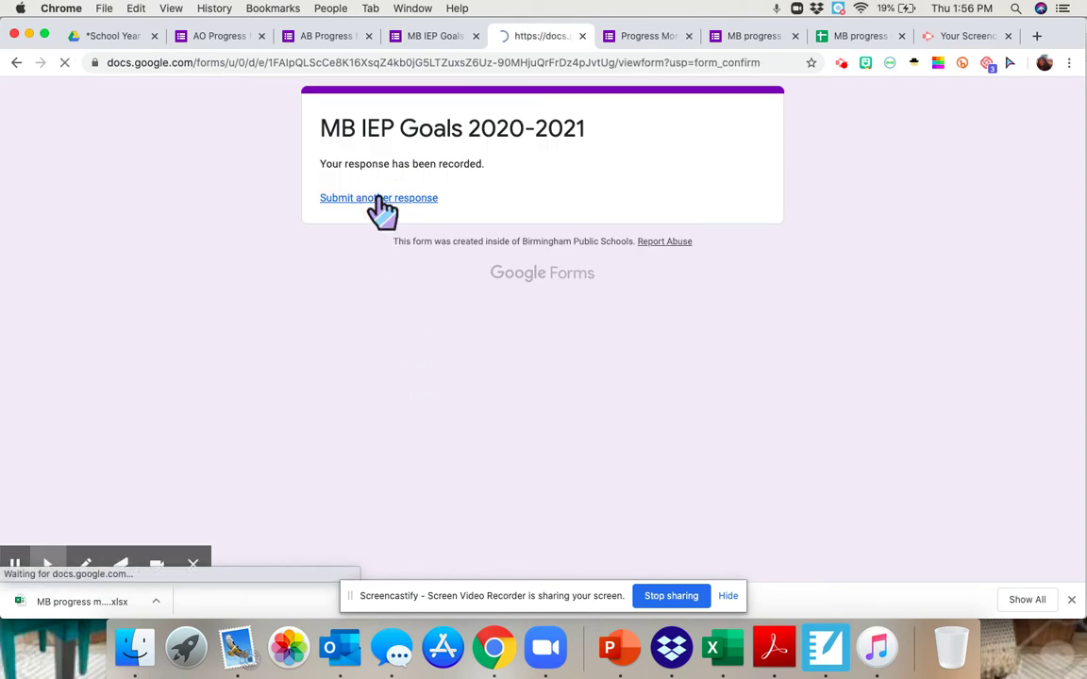
Date the third response June 2, 2020 and enter 12 PP words read.
click(390, 248)
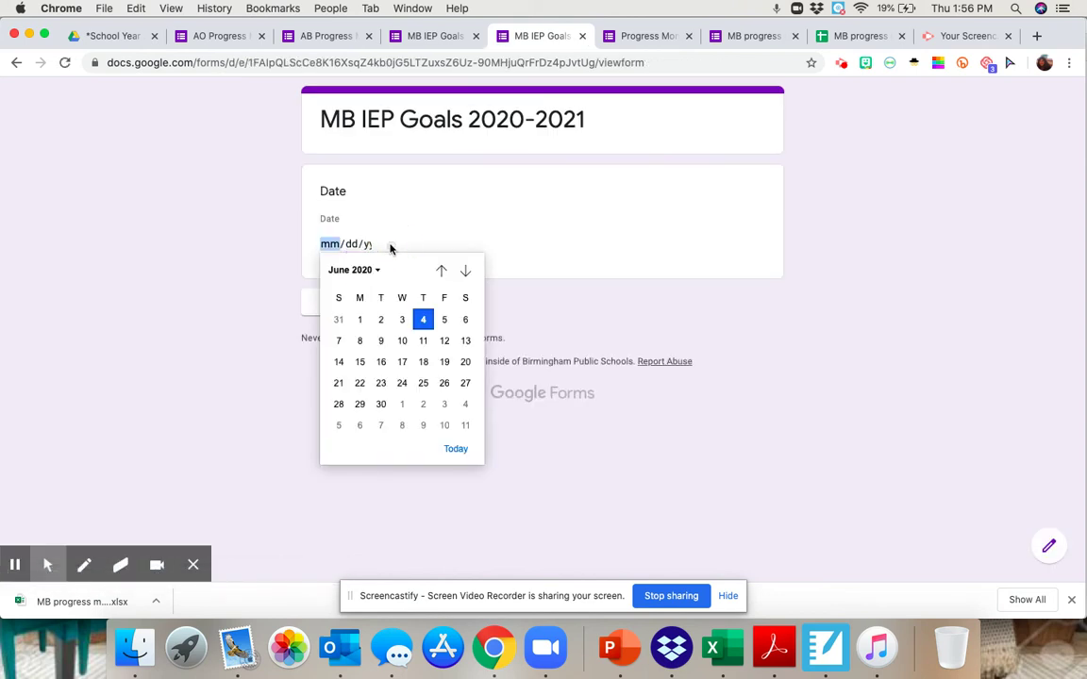
click(380, 320)
click(340, 306)
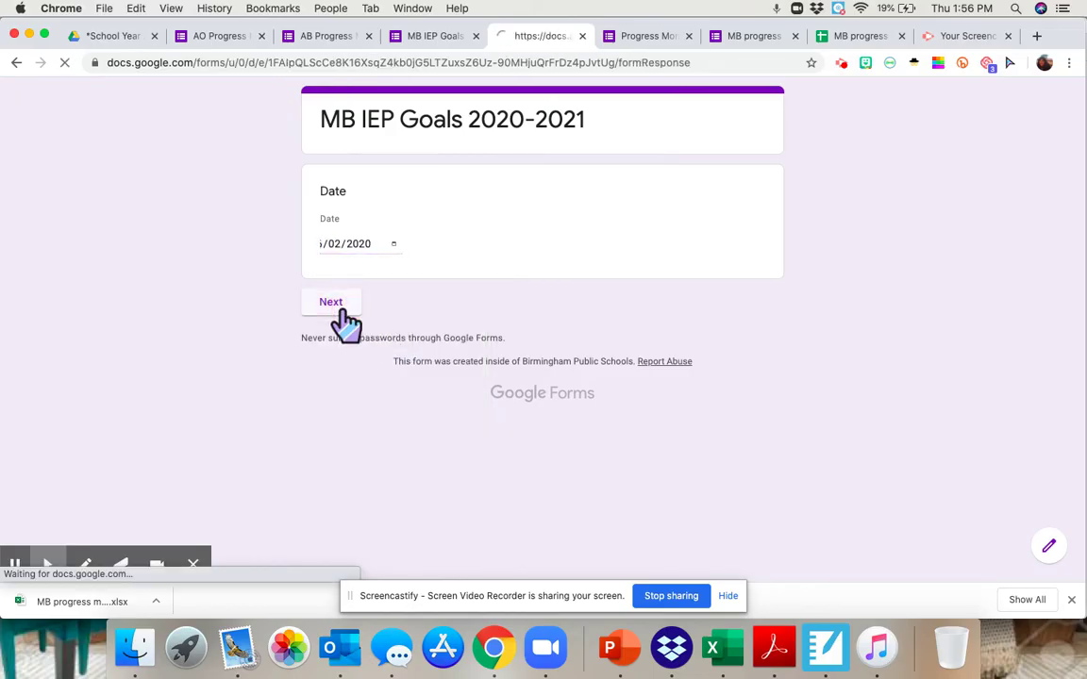
click(349, 325)
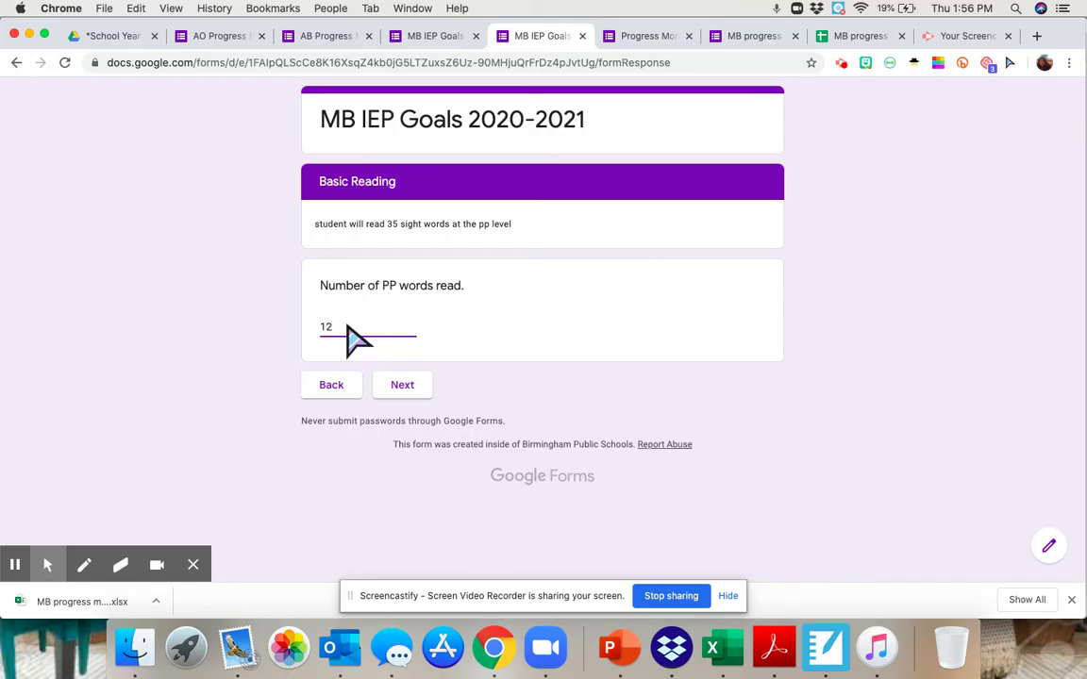
text(12)
click(403, 385)
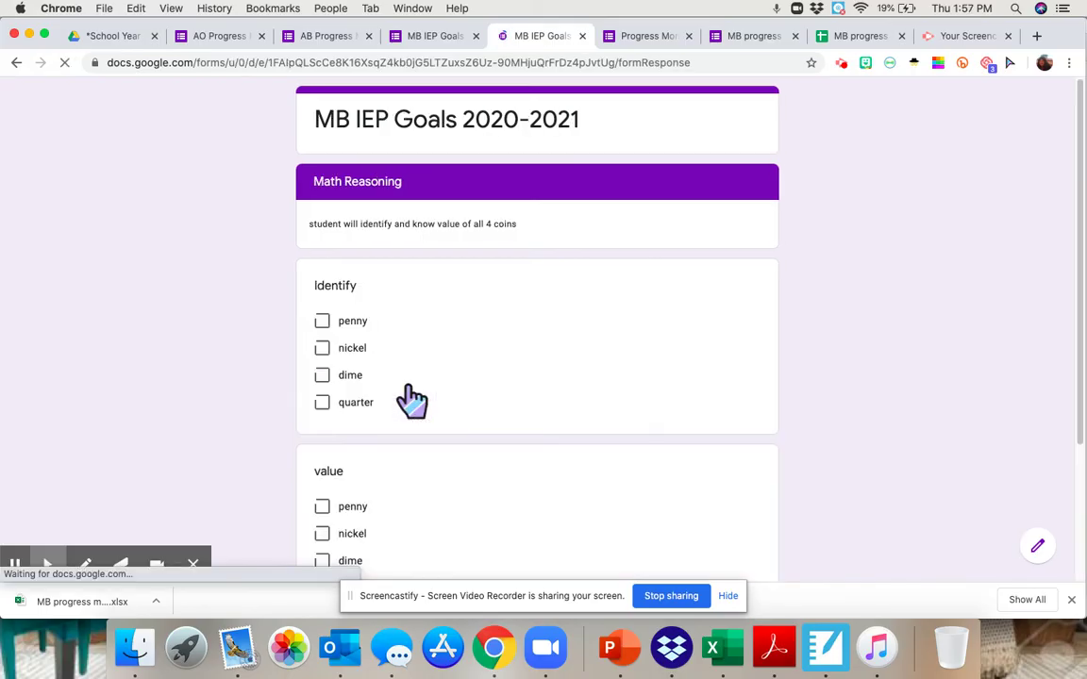
Mark penny as identified and quarter for value.
click(324, 320)
scroll(420, 446, down, 1)
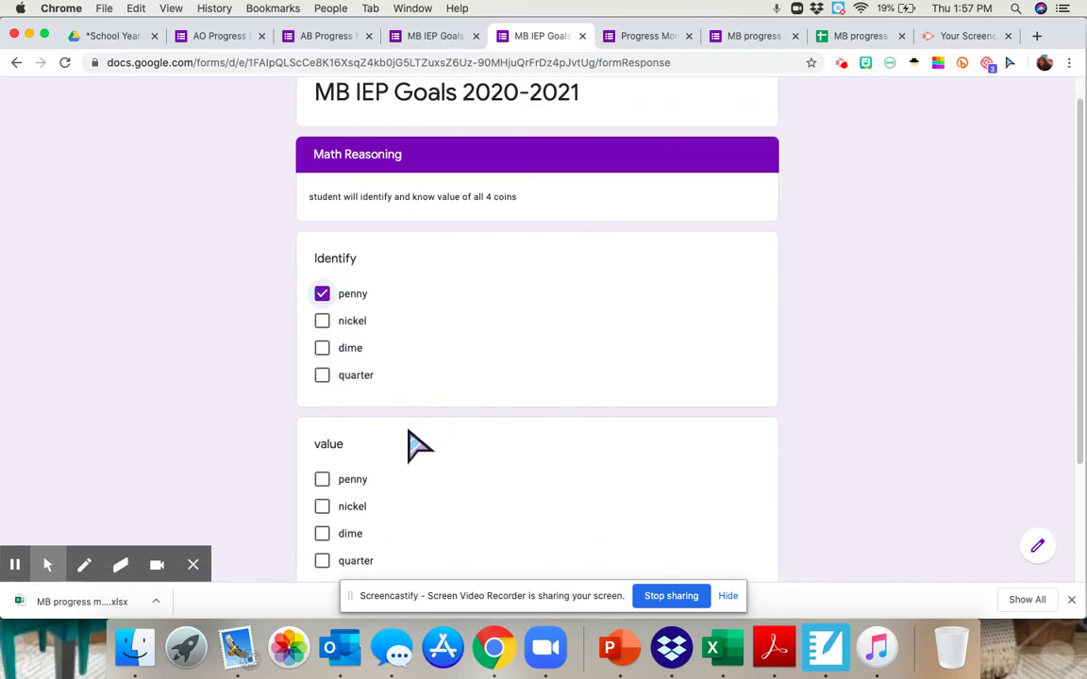
scroll(472, 500, down, 3)
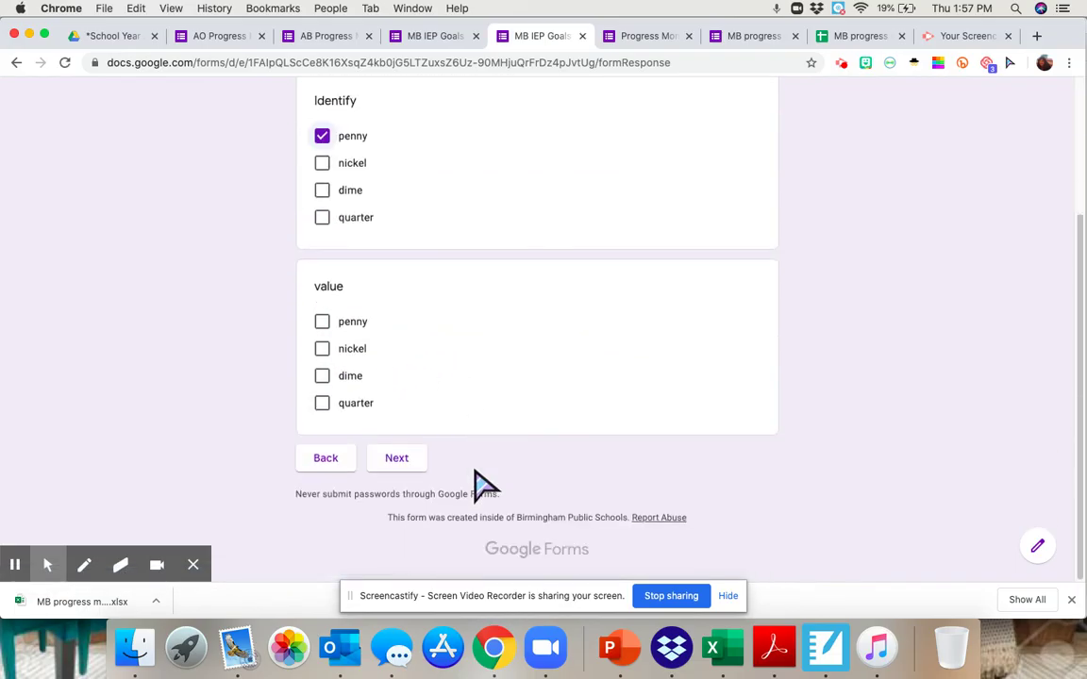
click(322, 403)
click(396, 460)
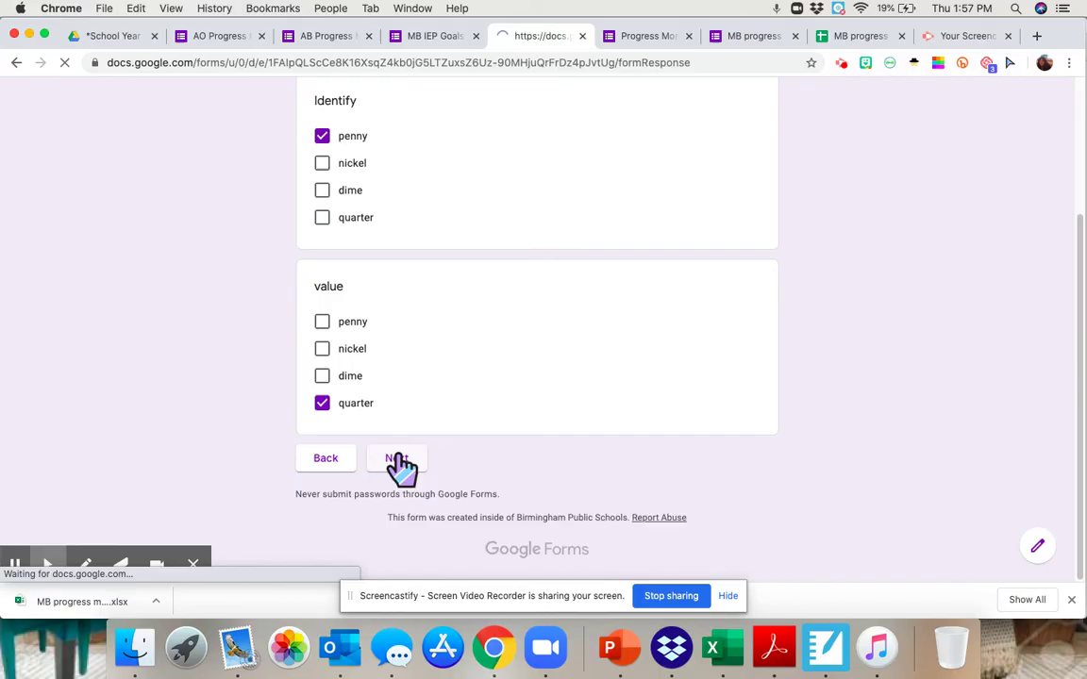
Record Morning prompts: coat 1, backpack 2, lunch box 3+, ipad 3+.
click(541, 390)
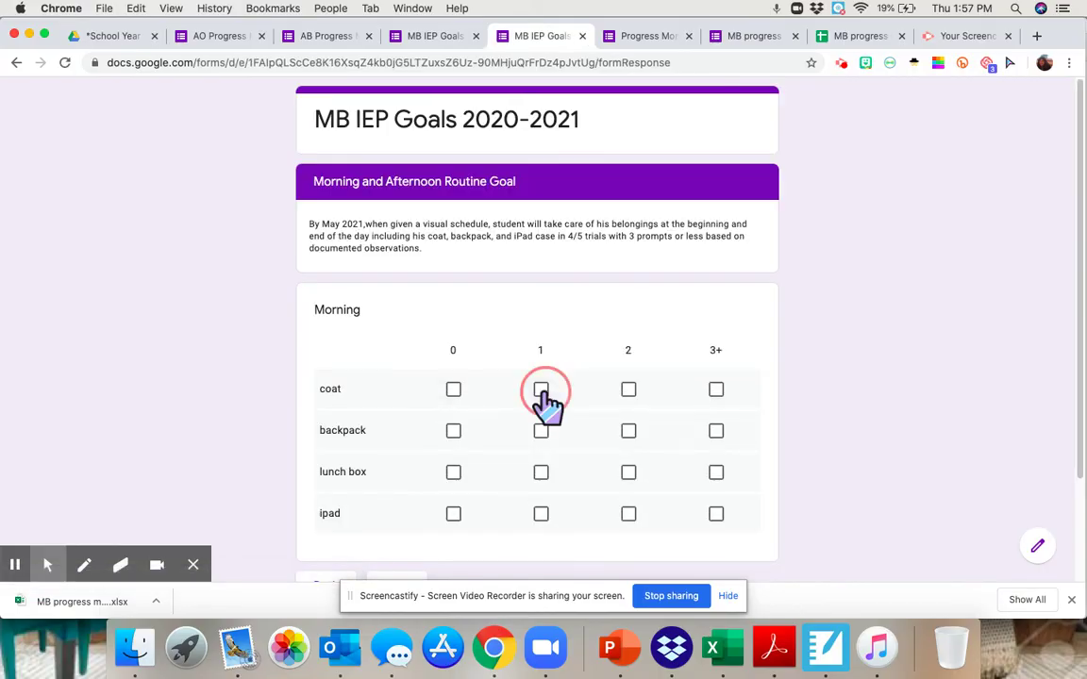
click(629, 432)
click(717, 472)
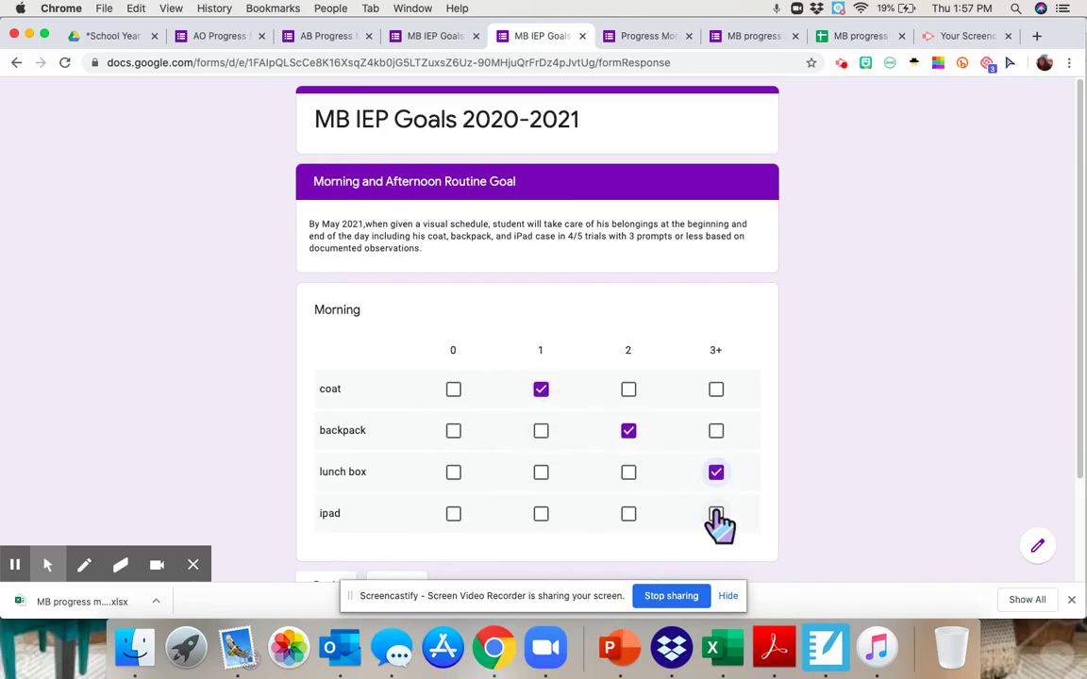
click(716, 513)
scroll(783, 475, down, 3)
click(391, 459)
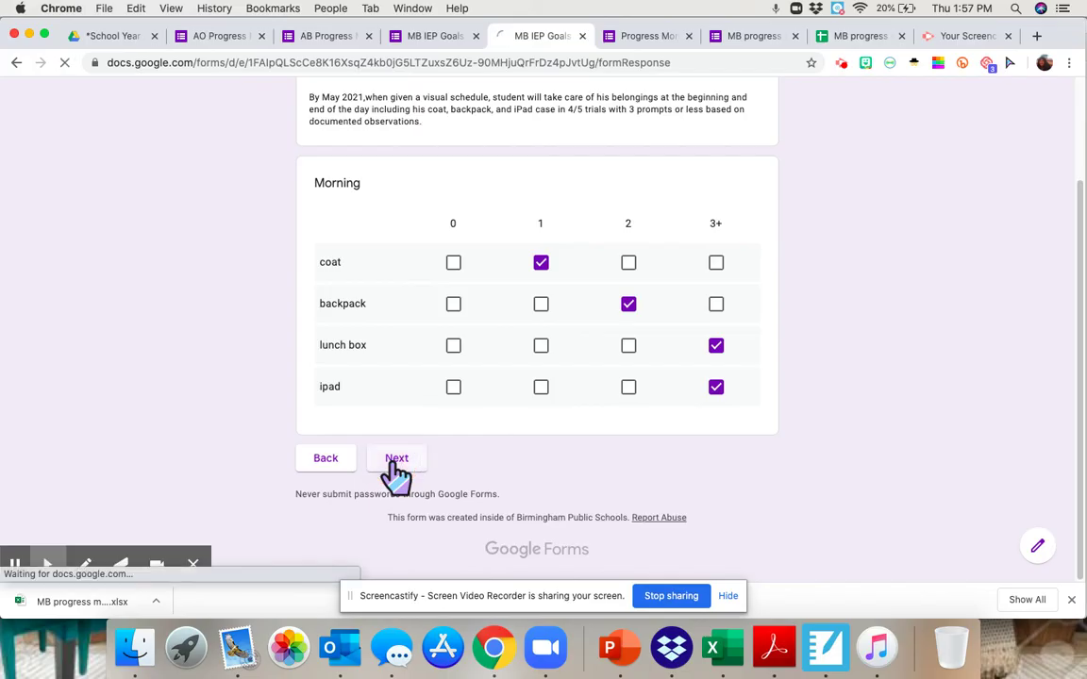
Answer 3 for Number of sentences and submit the response.
click(391, 338)
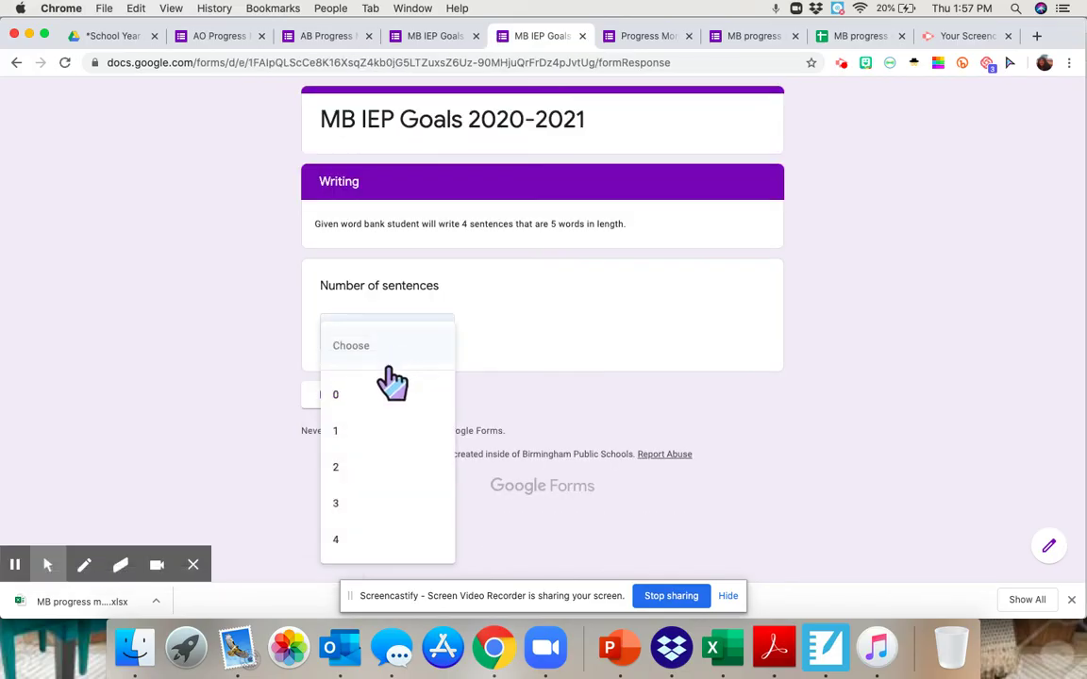
click(364, 514)
click(406, 392)
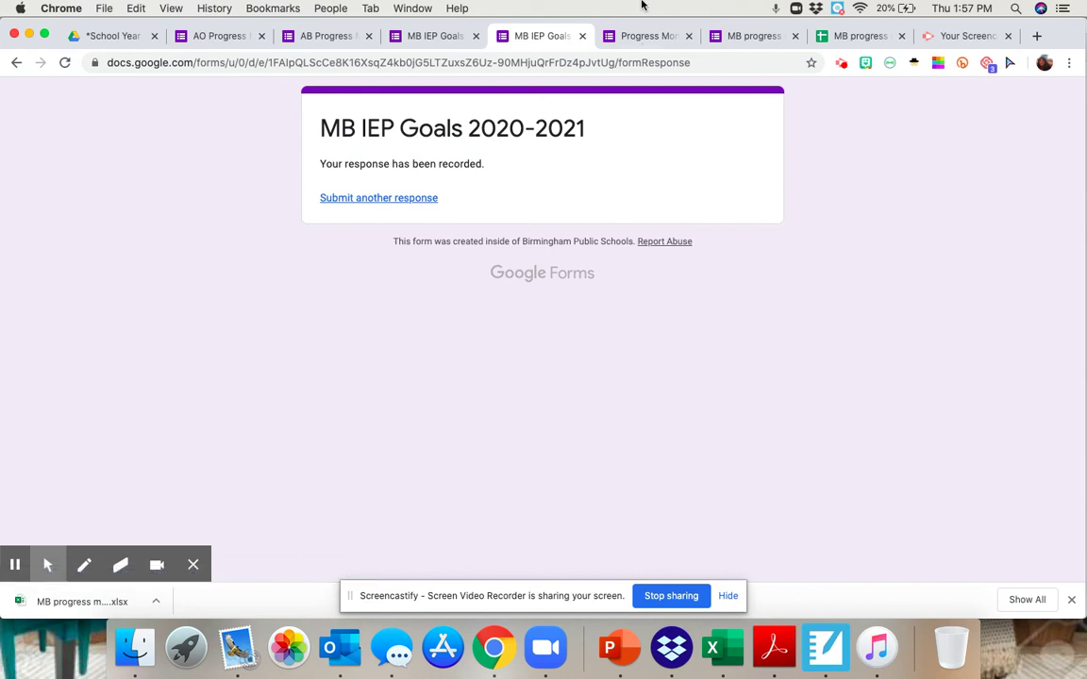
Return to the form editor and open the Responses summary.
click(436, 38)
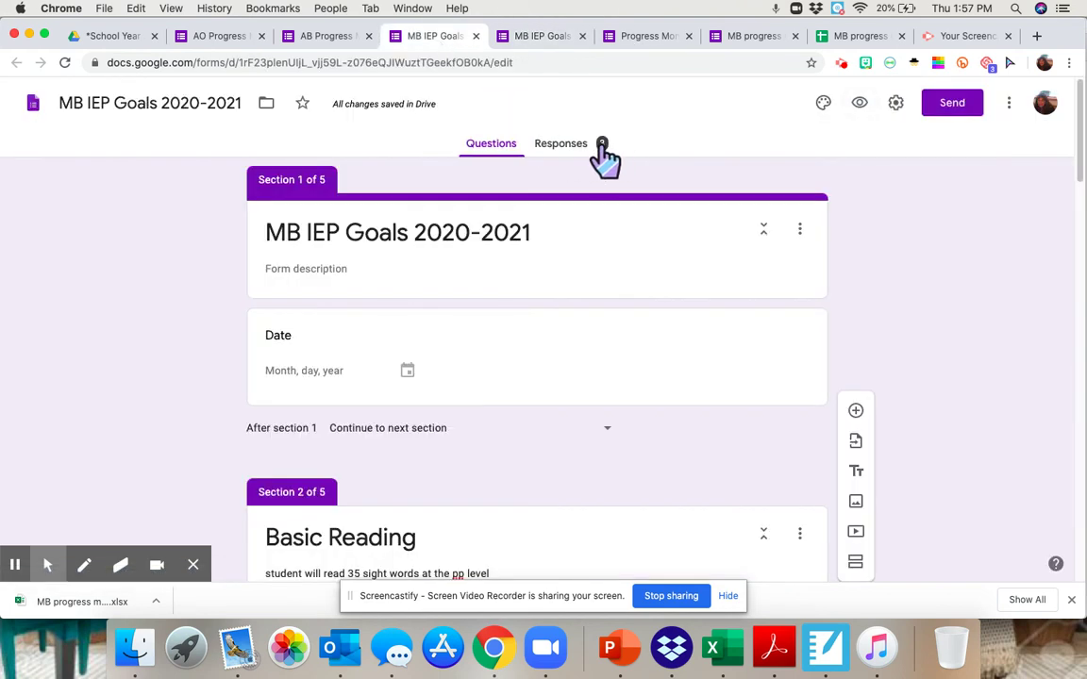
click(572, 157)
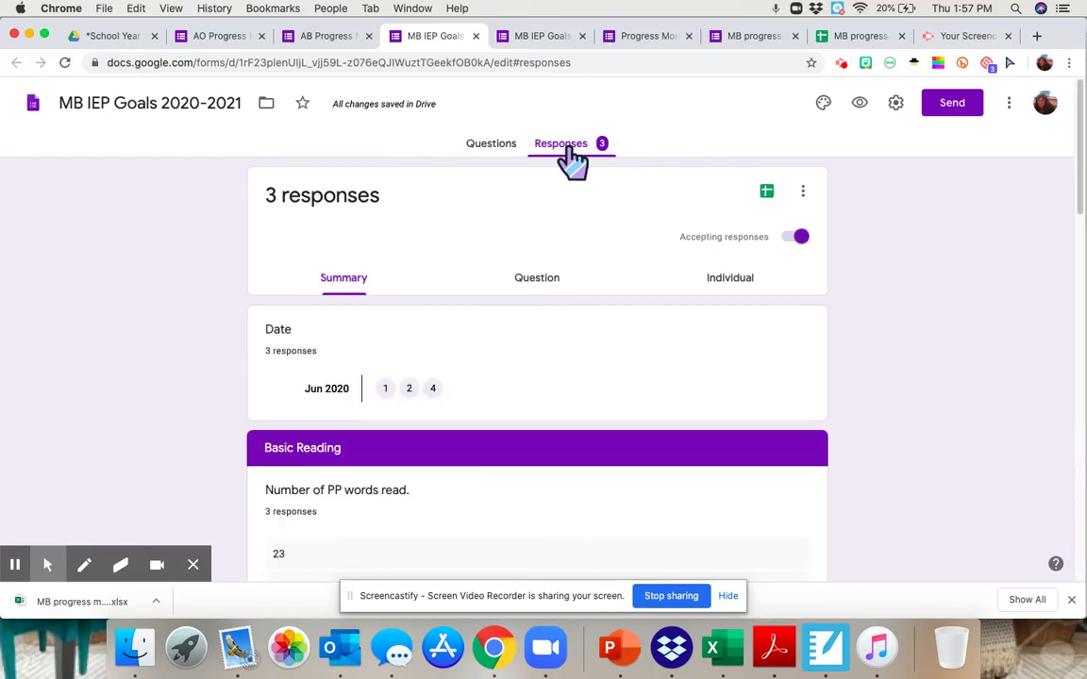
scroll(585, 372, down, 1)
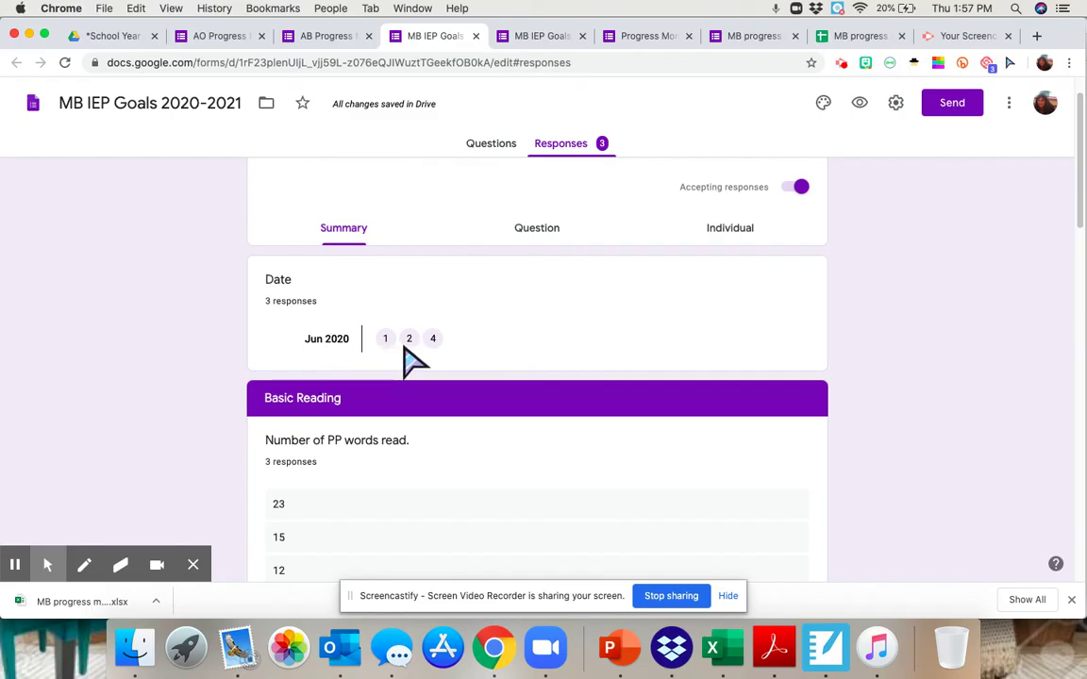
scroll(488, 483, down, 3)
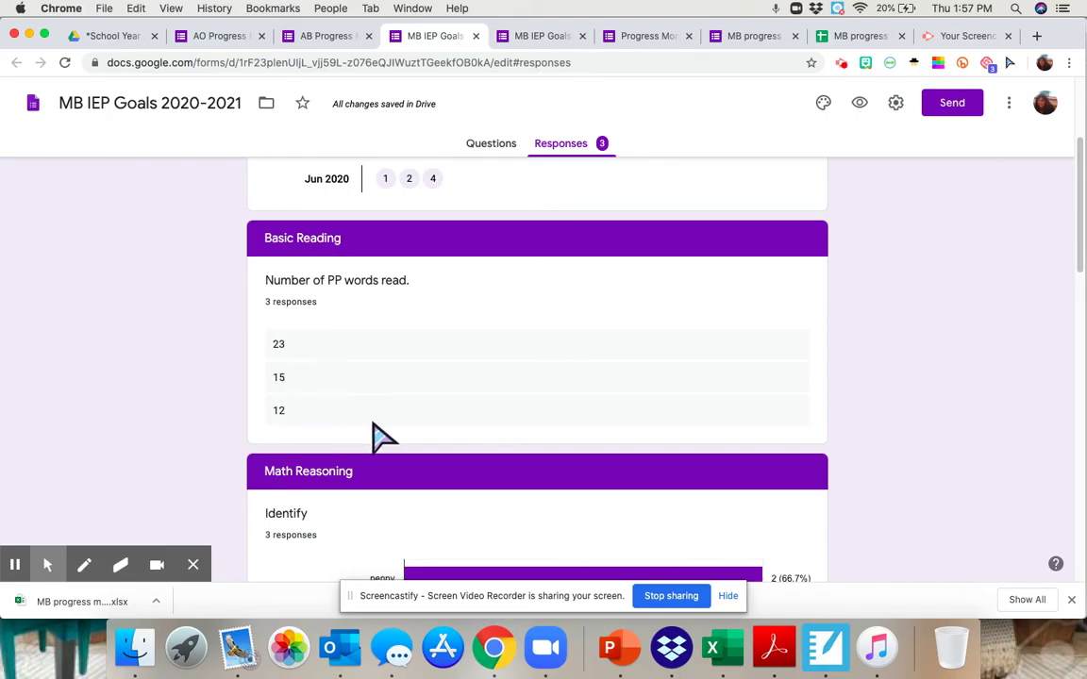
scroll(405, 429, down, 3)
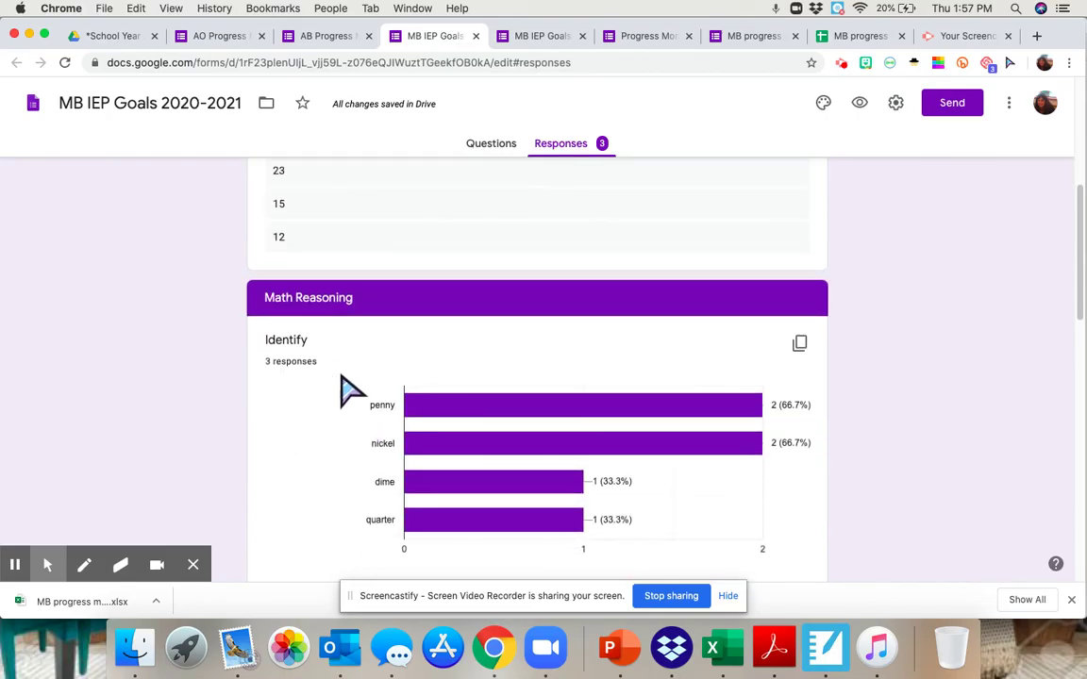
Inspect the summary chart bars for the 3 responses, then return to the top.
mouse_move(477, 410)
mouse_move(699, 409)
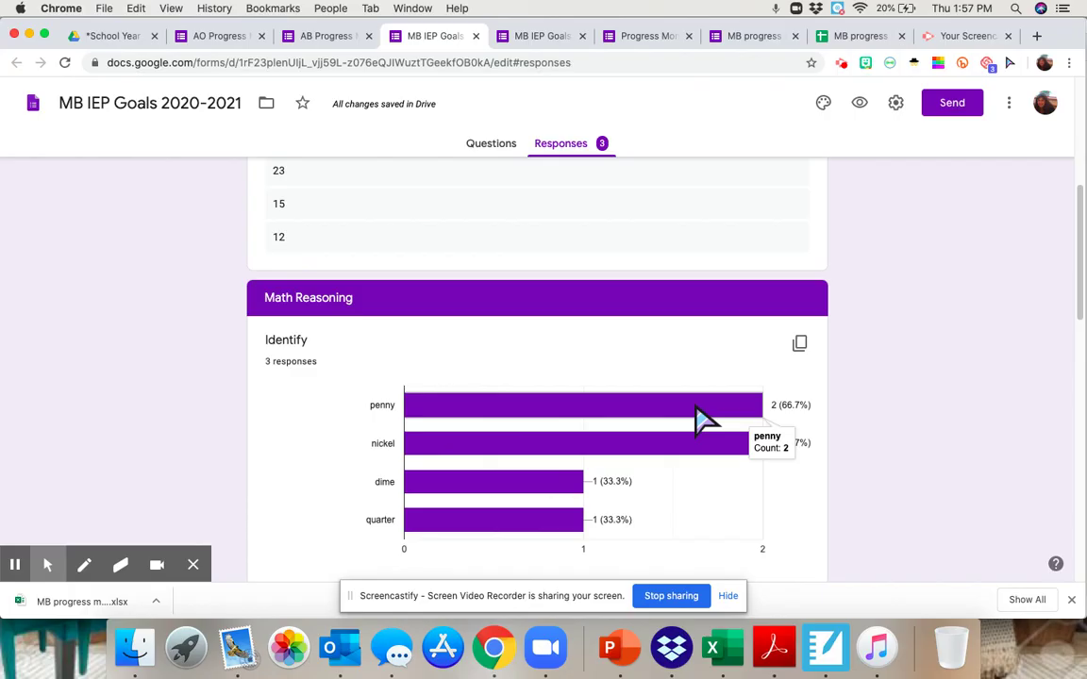
mouse_move(687, 442)
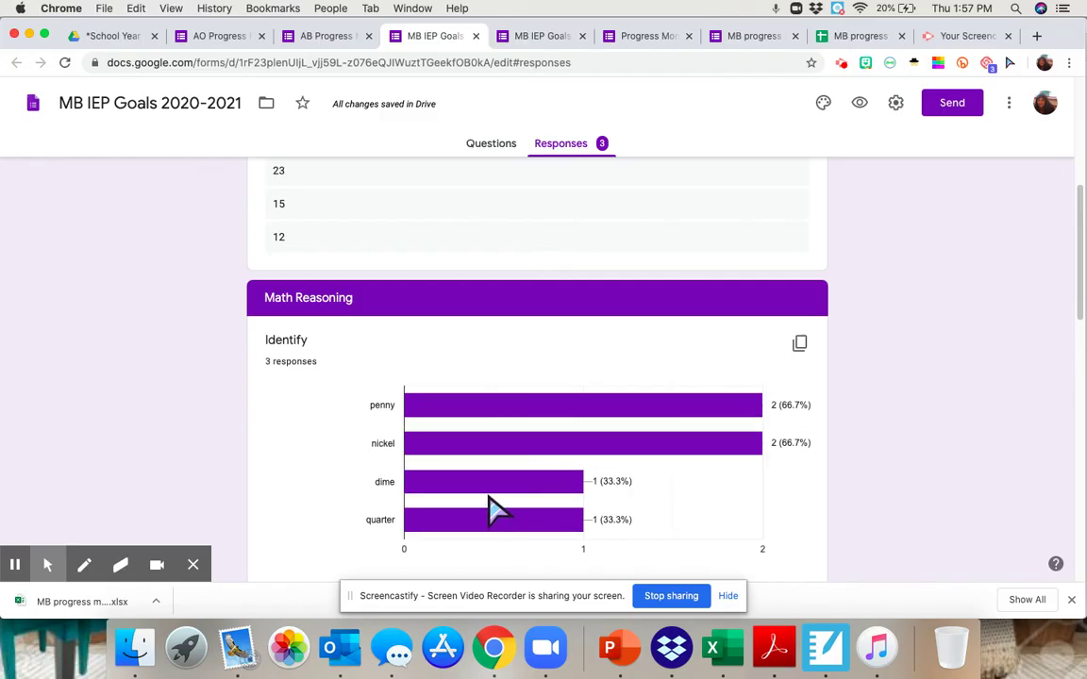
mouse_move(491, 496)
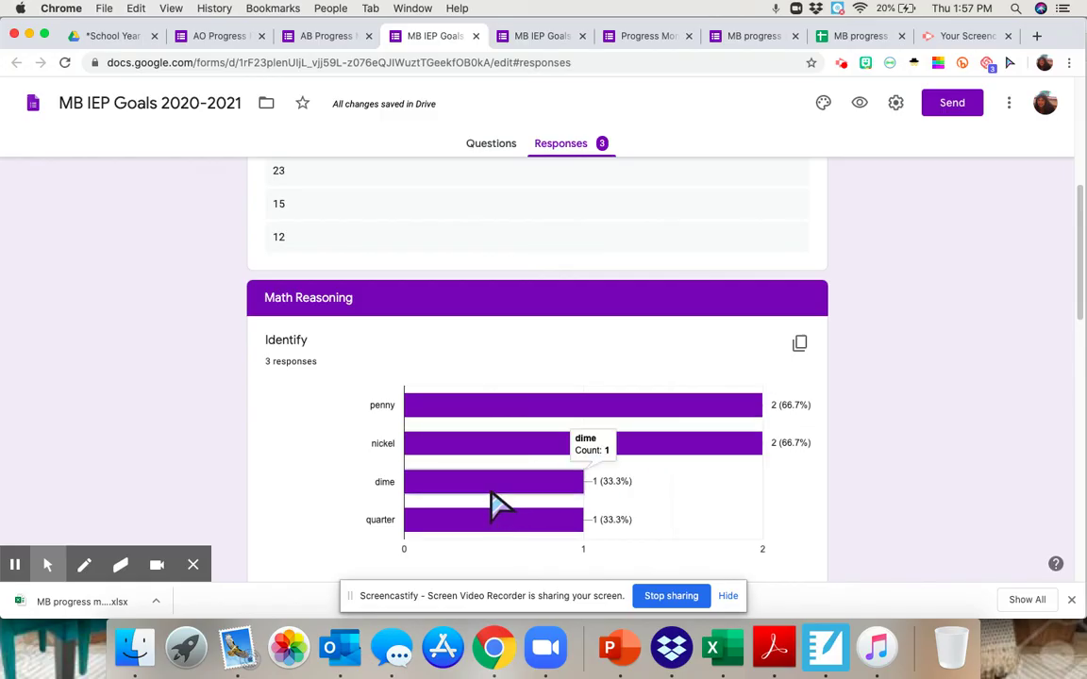
mouse_move(506, 527)
scroll(506, 526, down, 5)
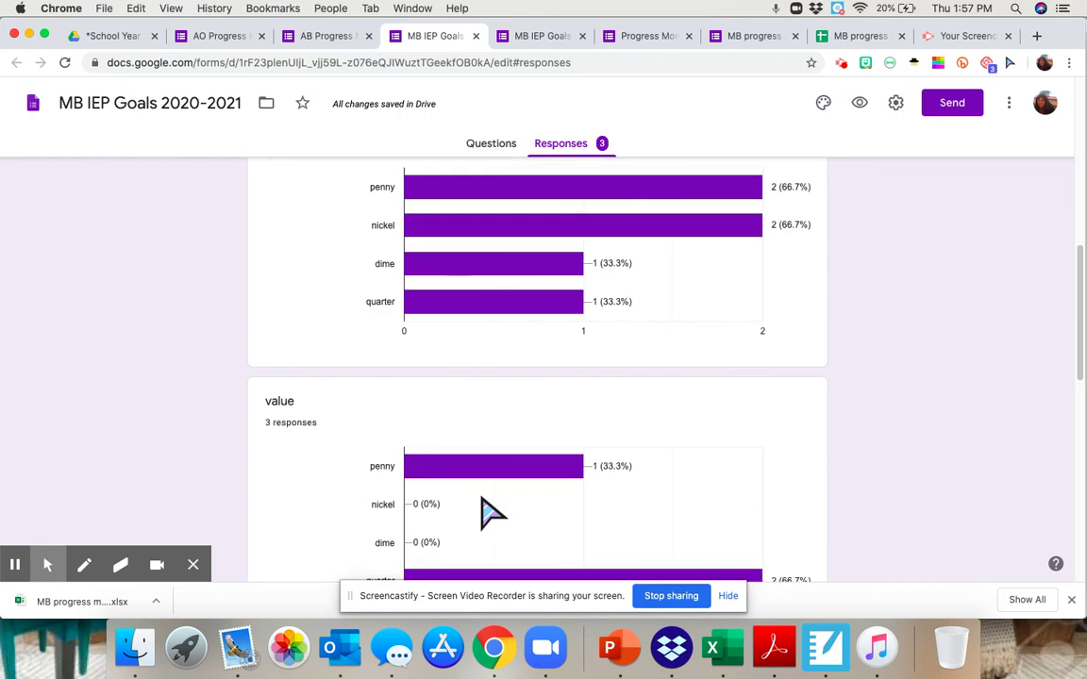
scroll(486, 509, down, 10)
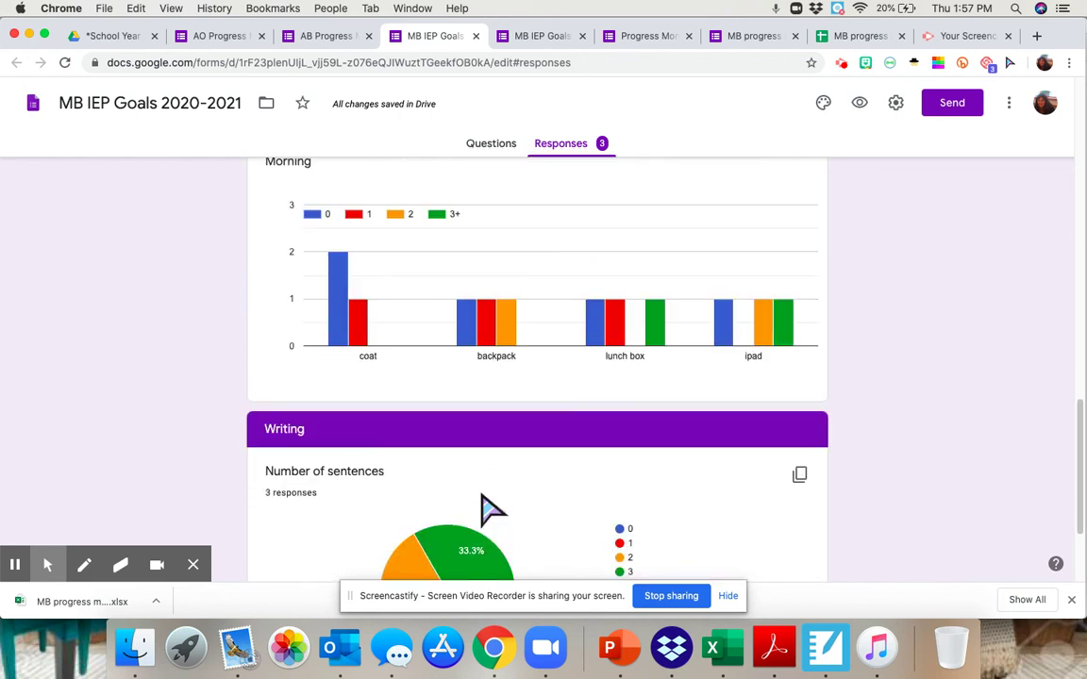
scroll(481, 501, up, 2)
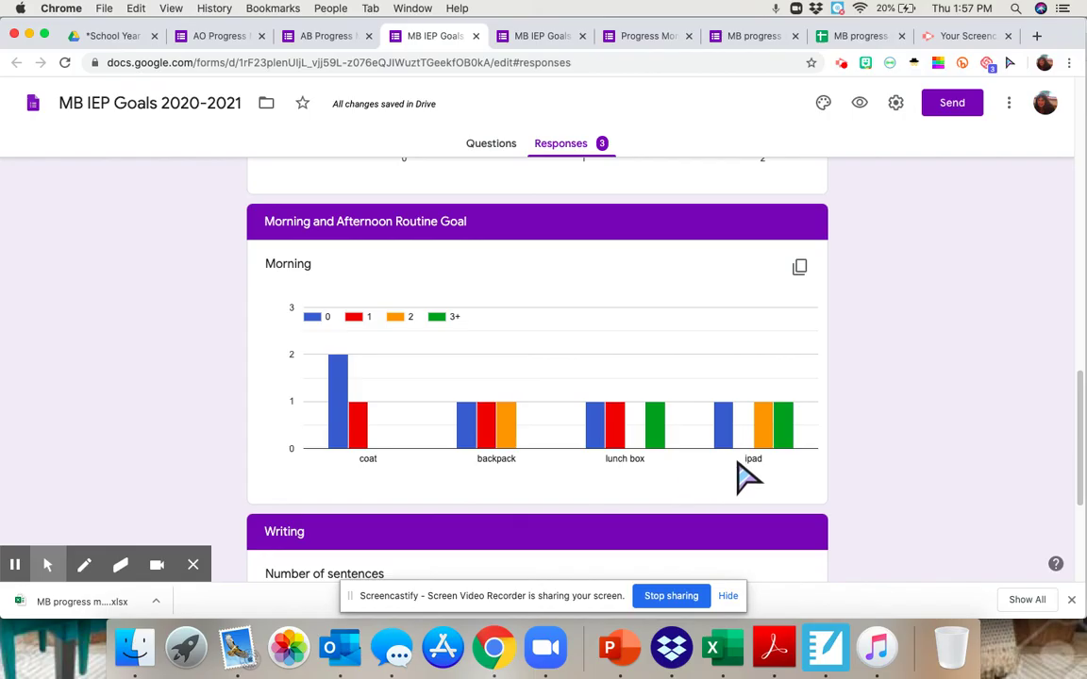
scroll(751, 477, down, 3)
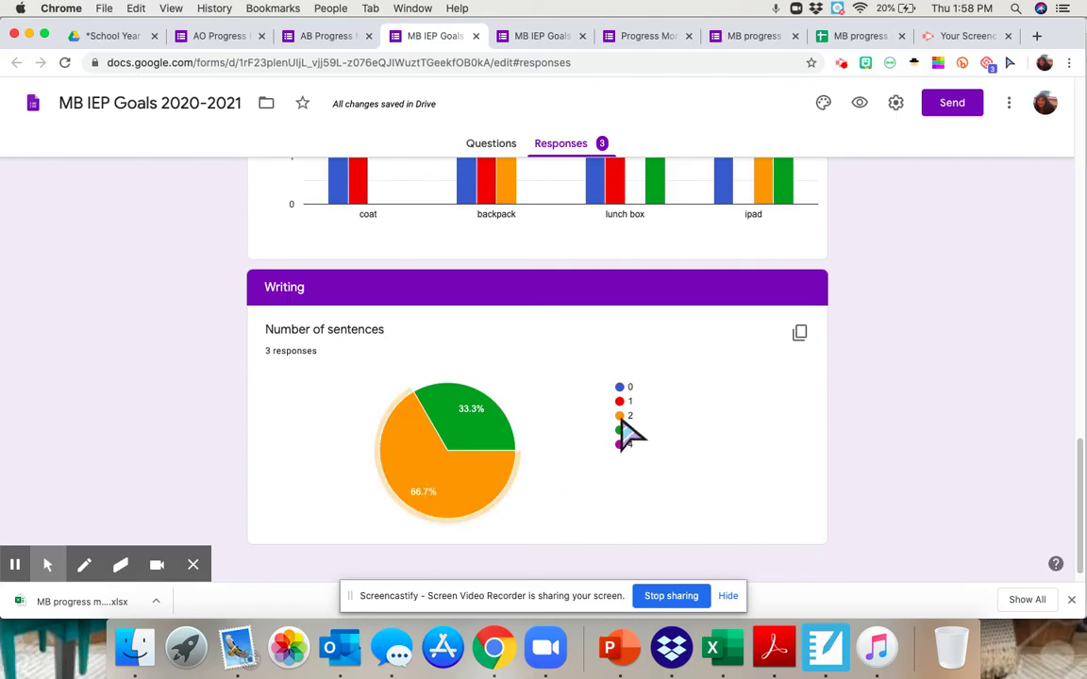
scroll(804, 481, up, 10)
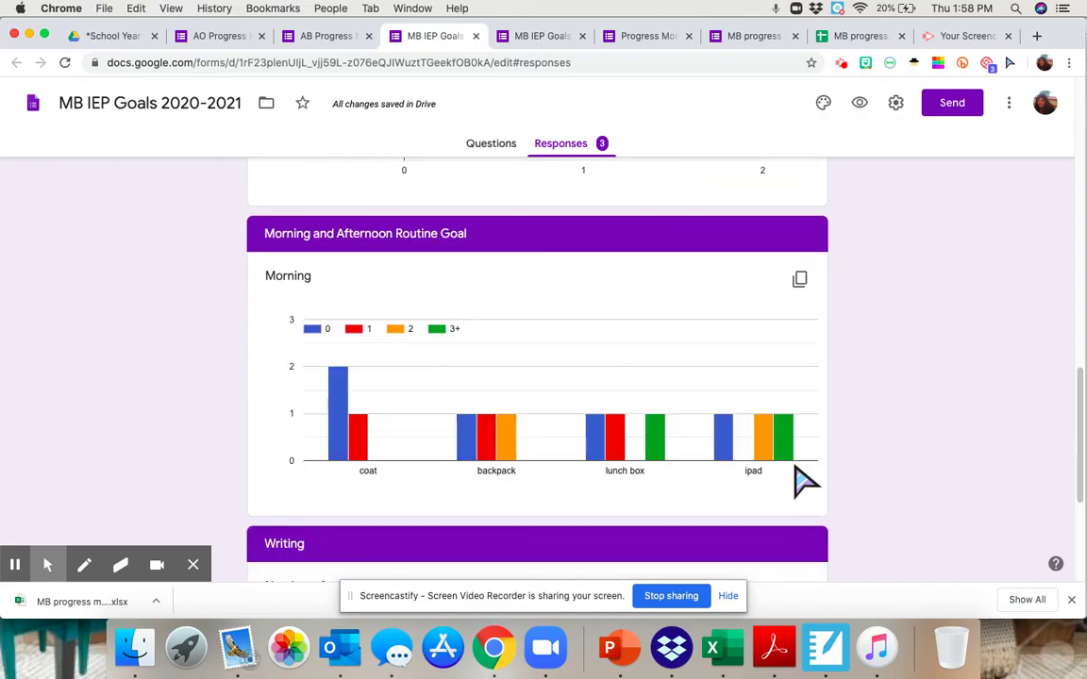
scroll(799, 469, up, 15)
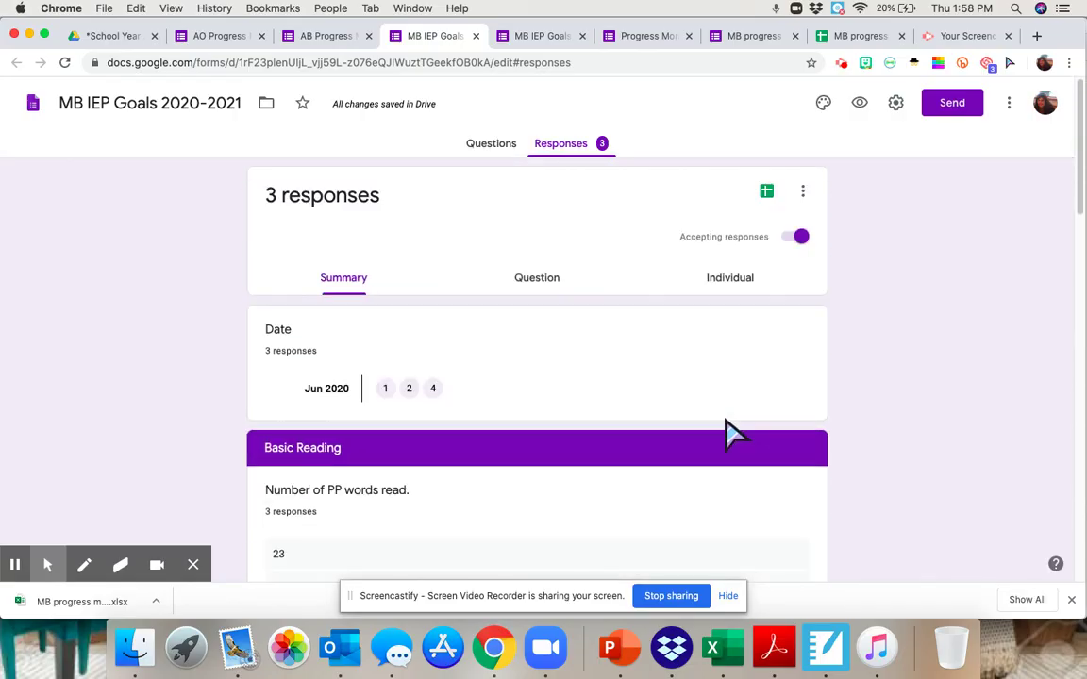
Review answers by question: Date, Number of PP words read, then Identify.
click(539, 288)
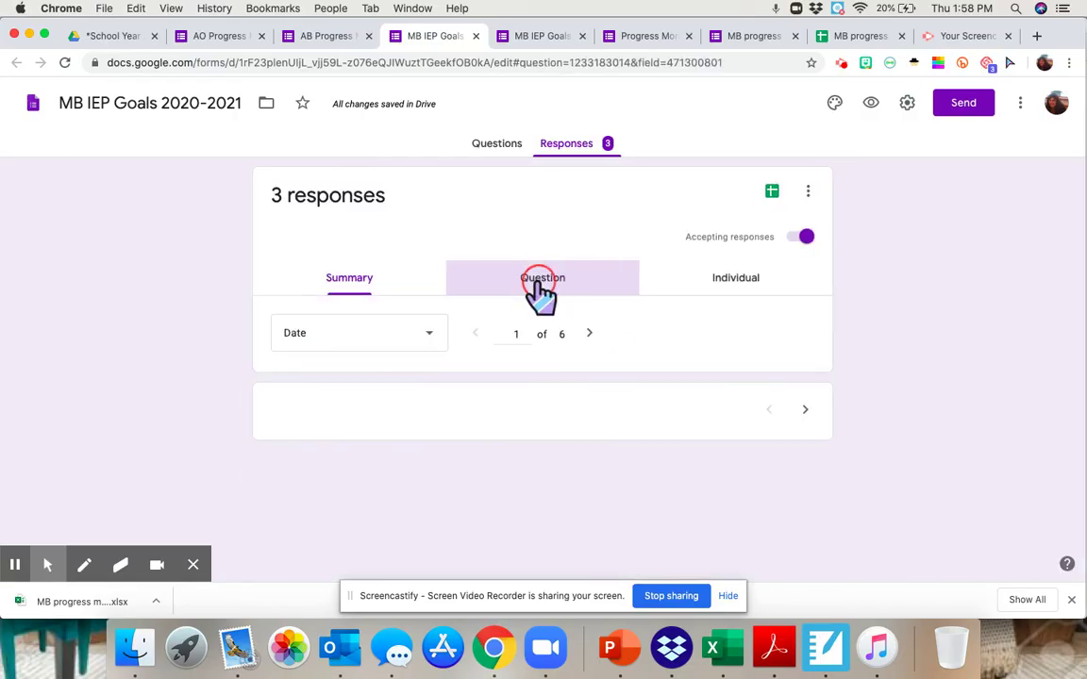
scroll(646, 429, down, 10)
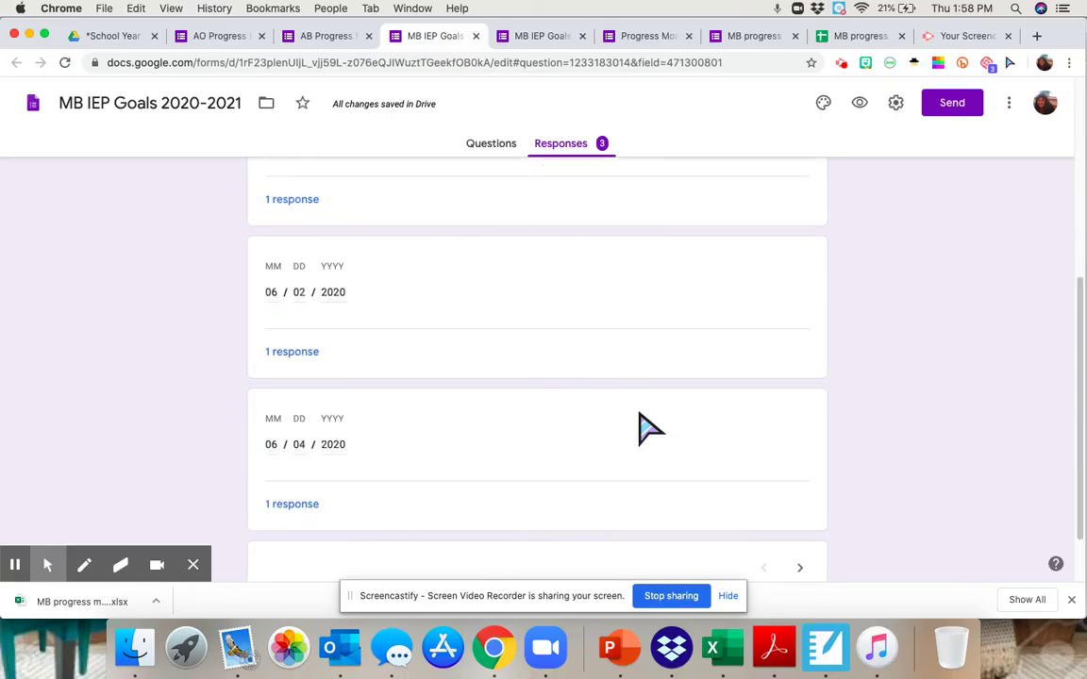
scroll(646, 429, up, 10)
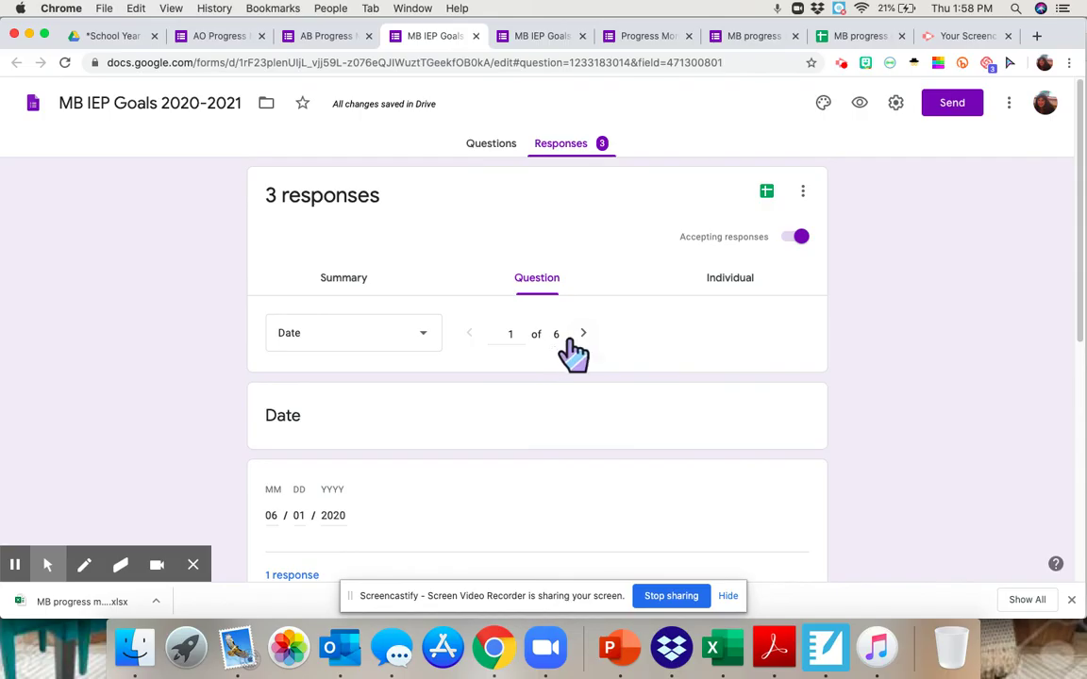
click(574, 337)
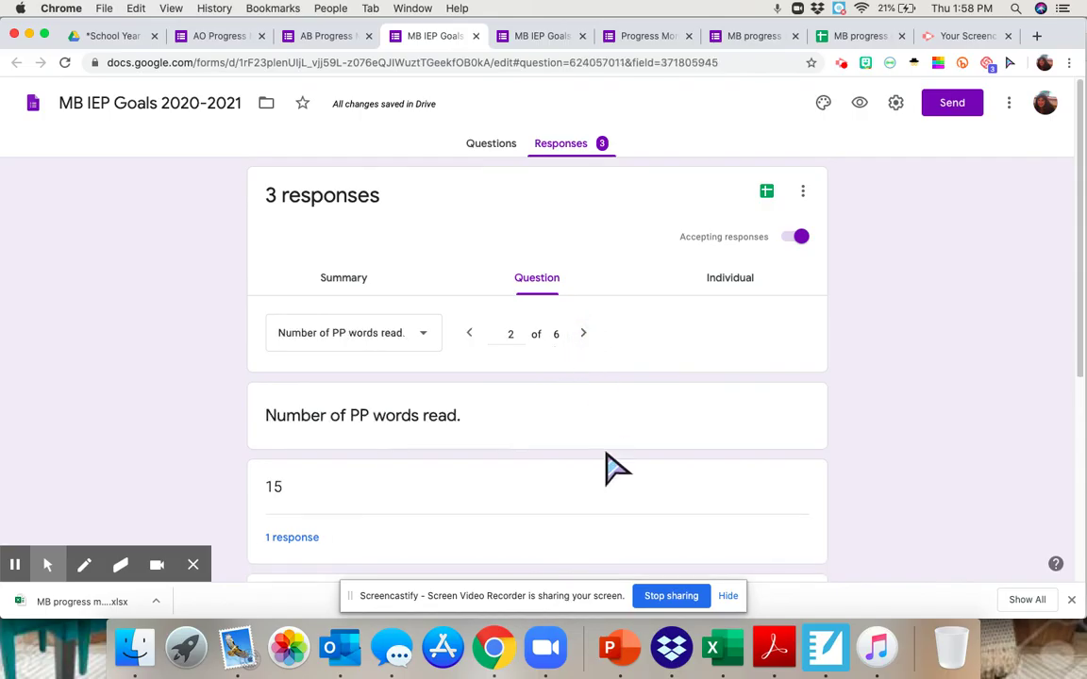
scroll(609, 466, down, 5)
scroll(616, 466, up, 5)
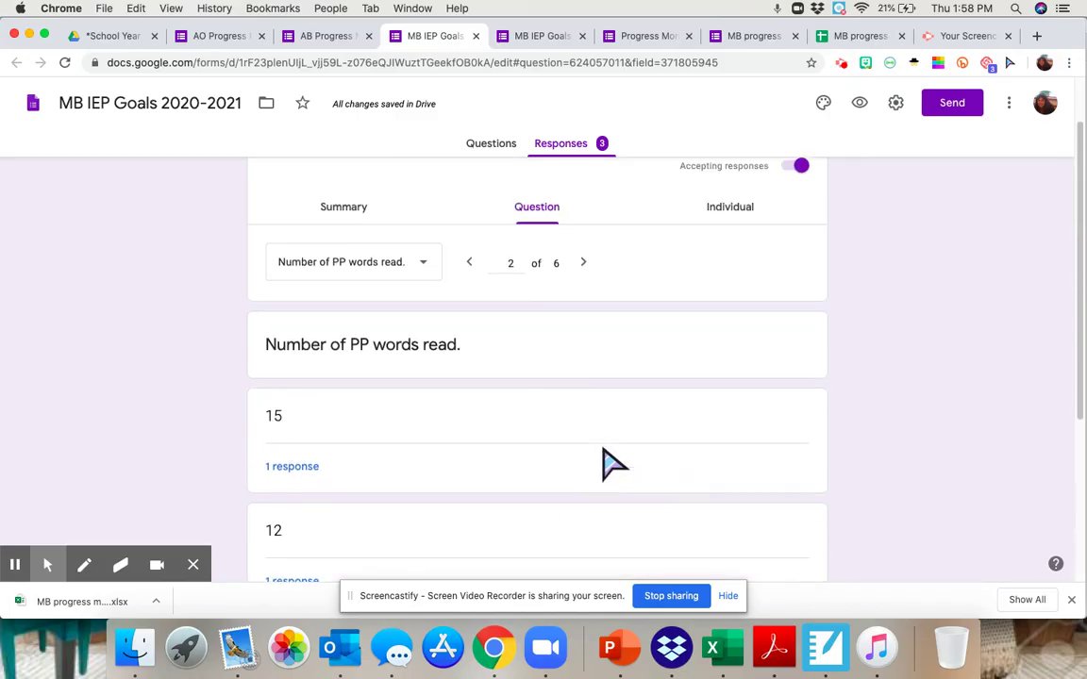
click(585, 340)
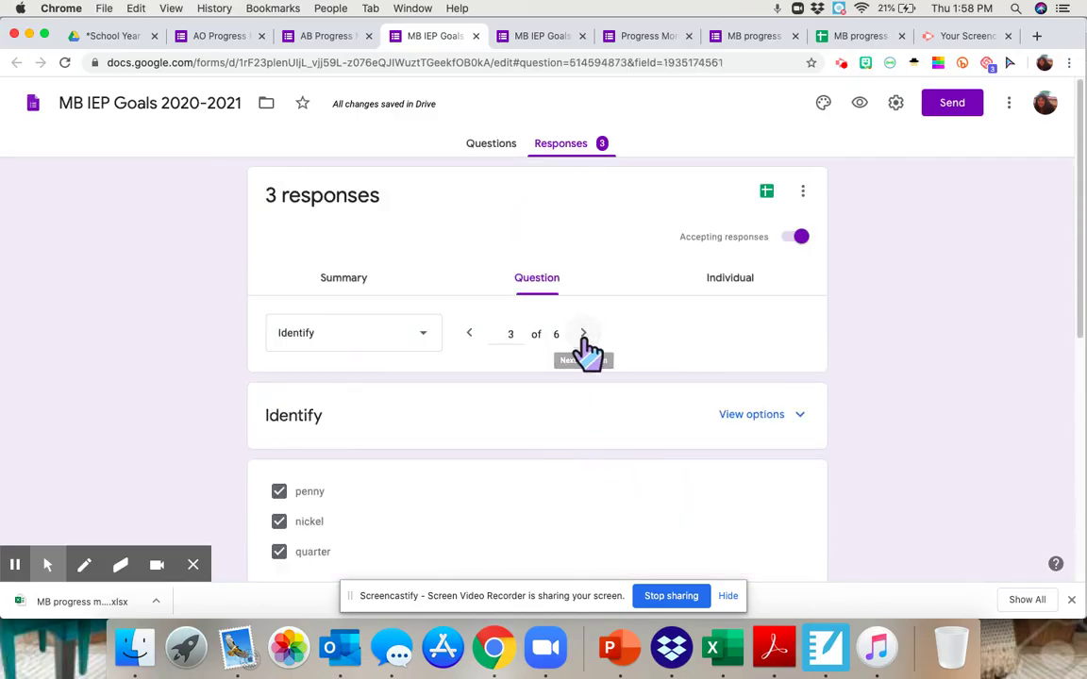
Switch to Individual view and scroll through response 1, dated 06/04/2020.
click(720, 283)
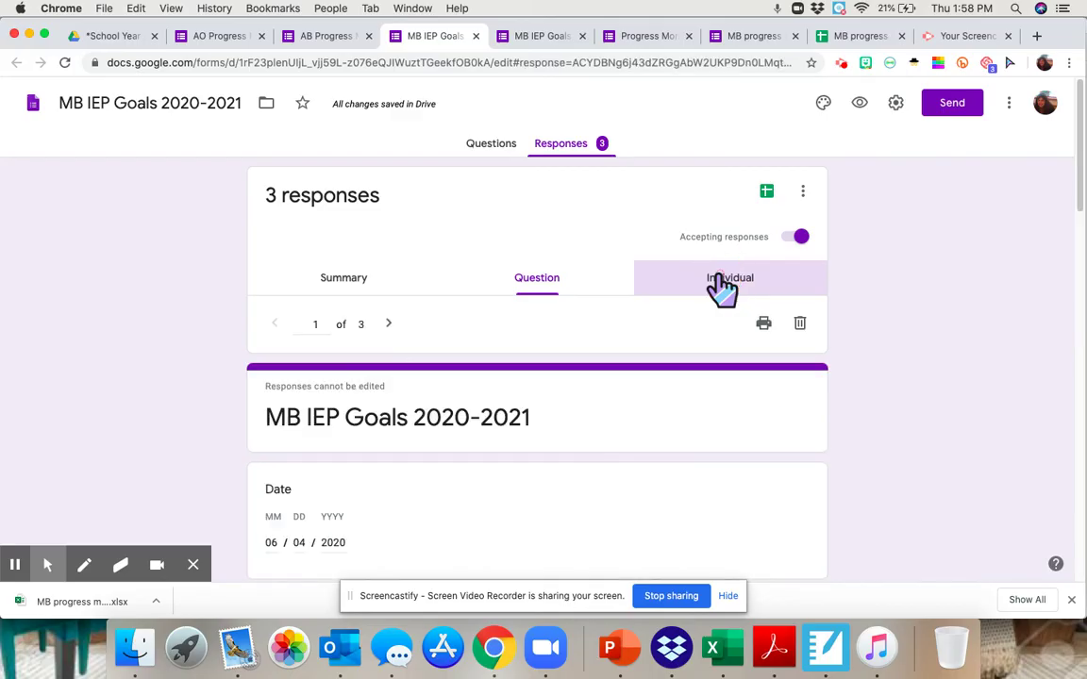
scroll(396, 530, down, 4)
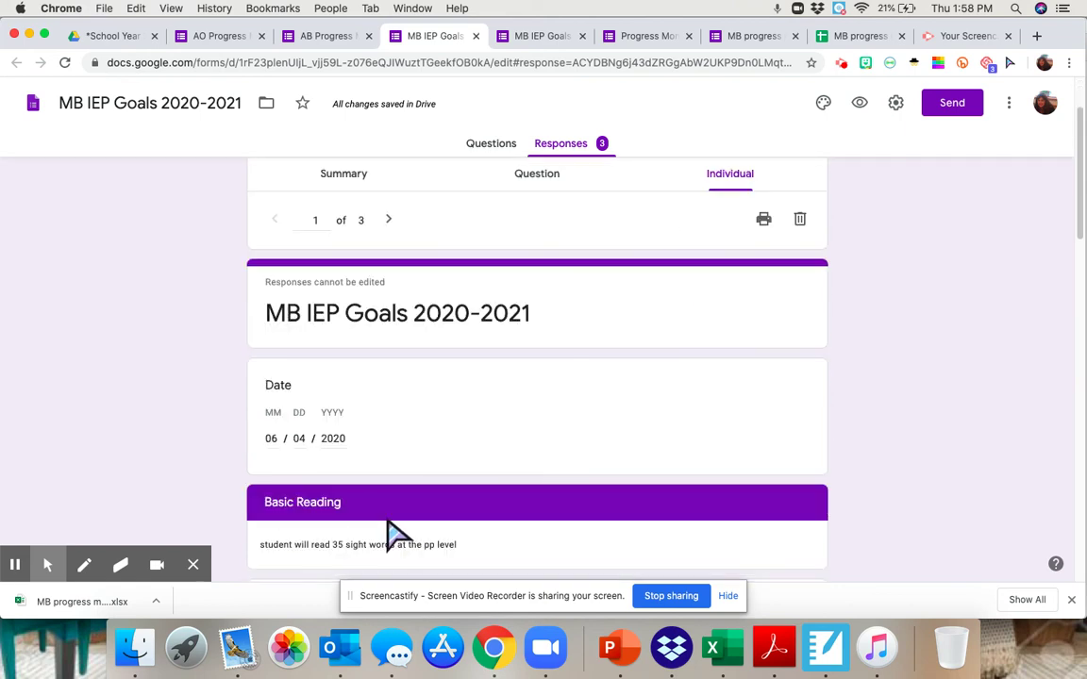
scroll(396, 530, down, 15)
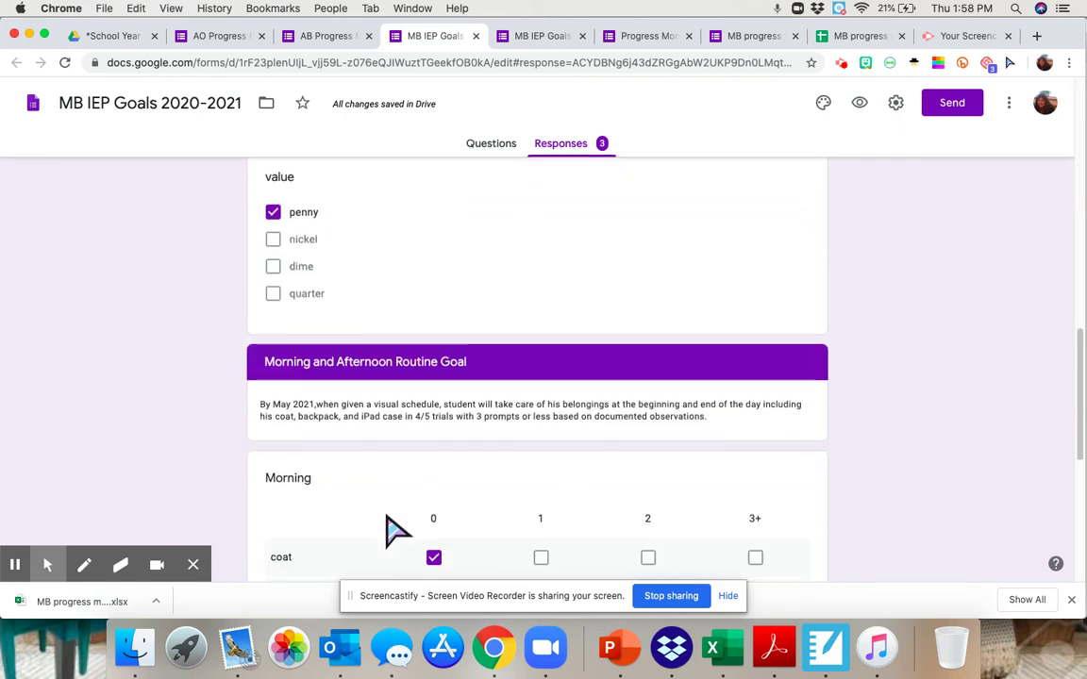
scroll(478, 429, up, 18)
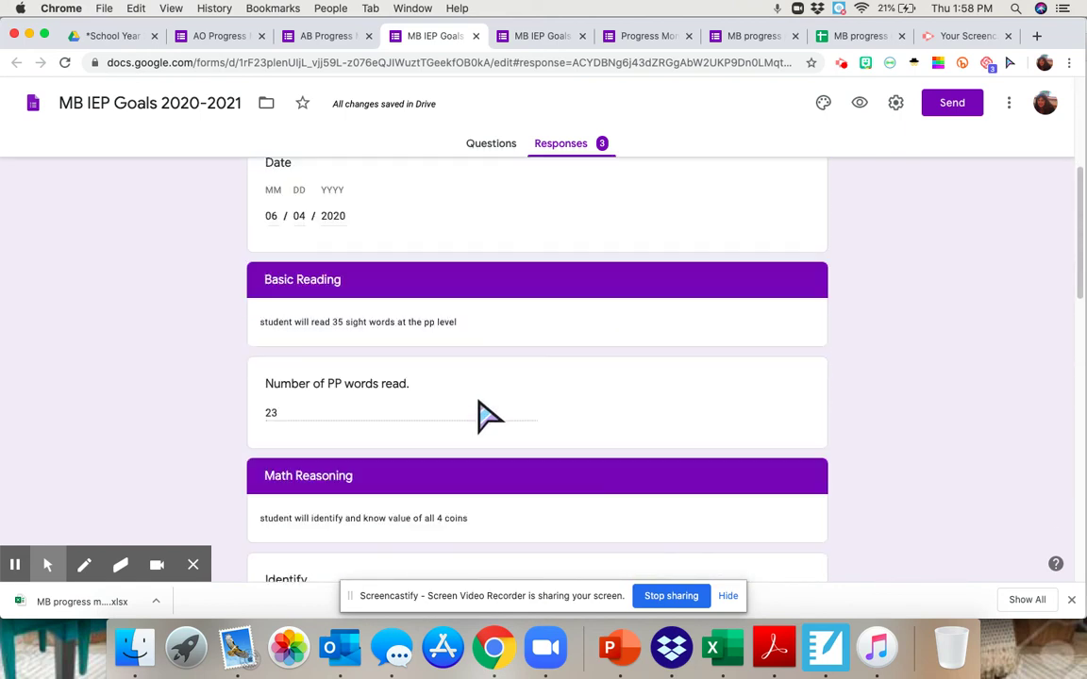
scroll(485, 412, up, 2)
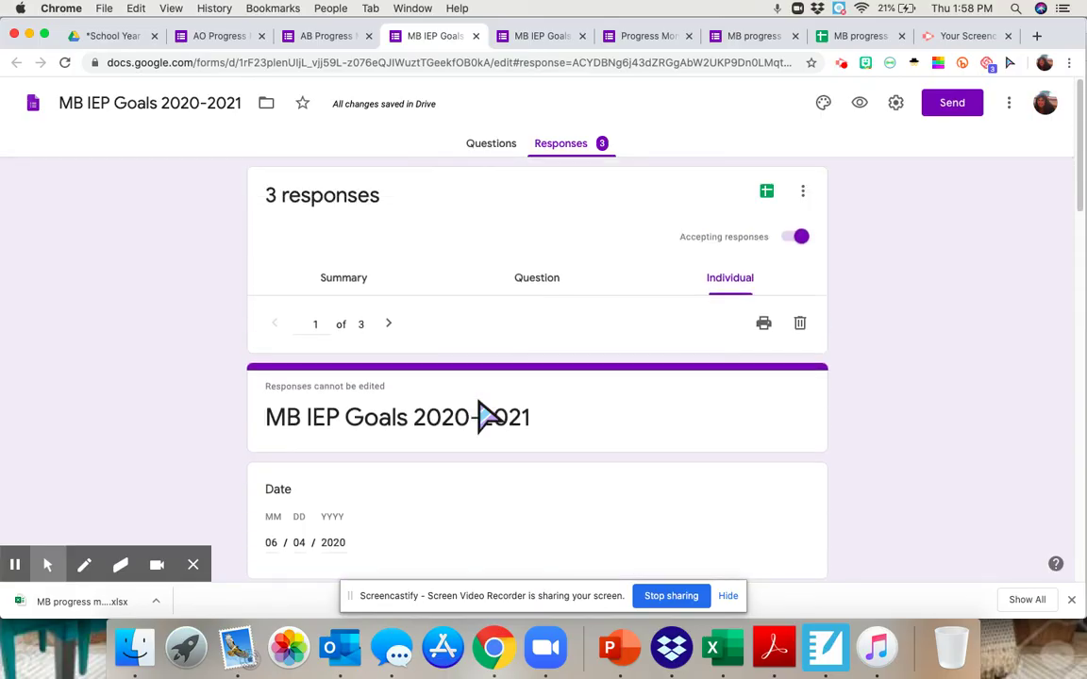
Link the responses to a new spreadsheet, MB IEP Goals 2020-2021 (Responses).
click(767, 194)
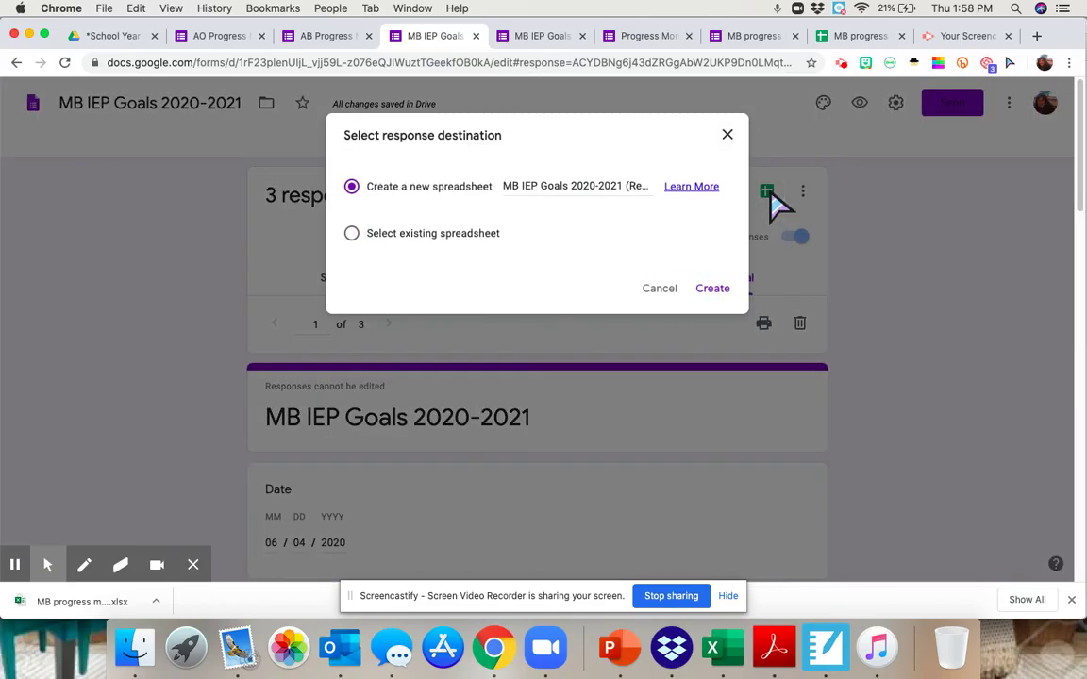
click(709, 289)
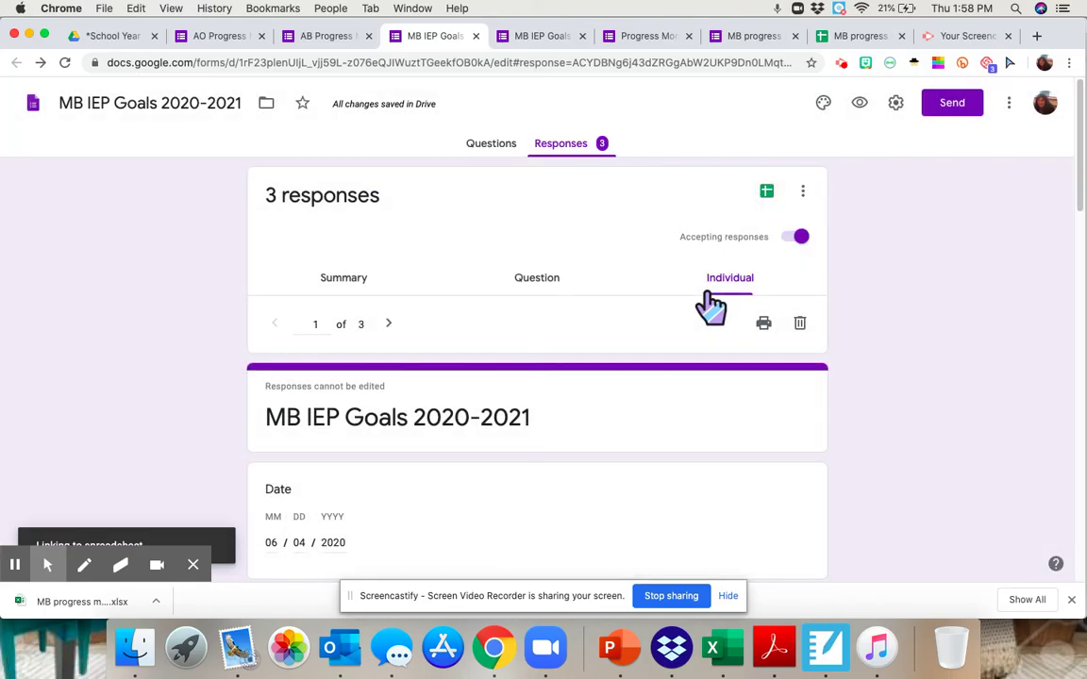